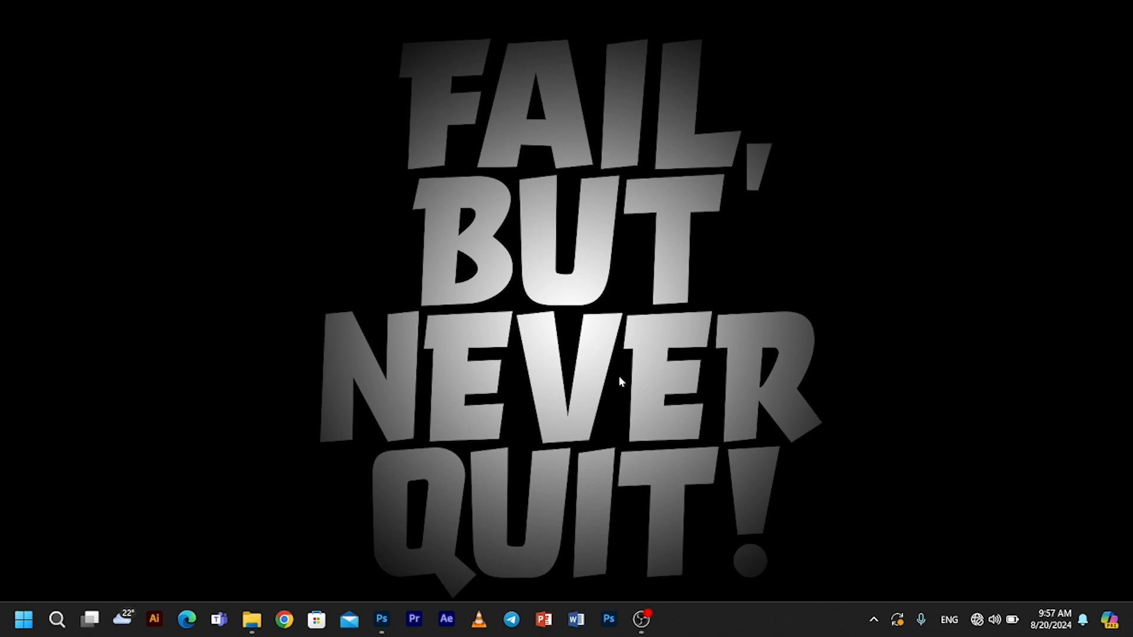
Switch to Photoshop and draw a teal rectangle about 209 by 233 px in the upper-left area of the white canvas
click(397, 537)
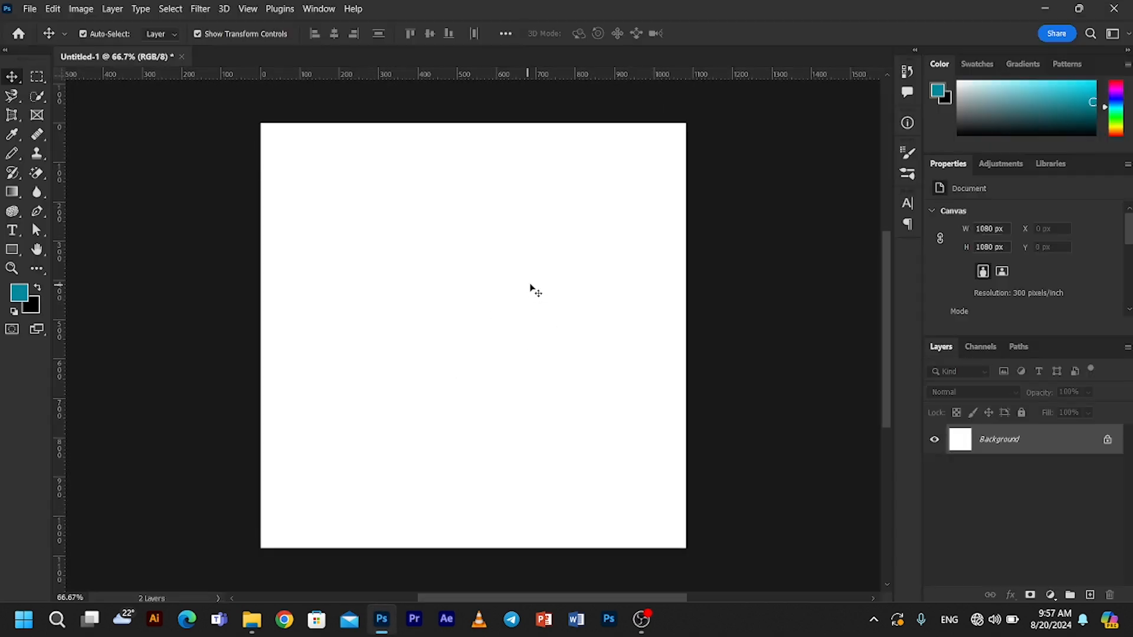
click(8, 250)
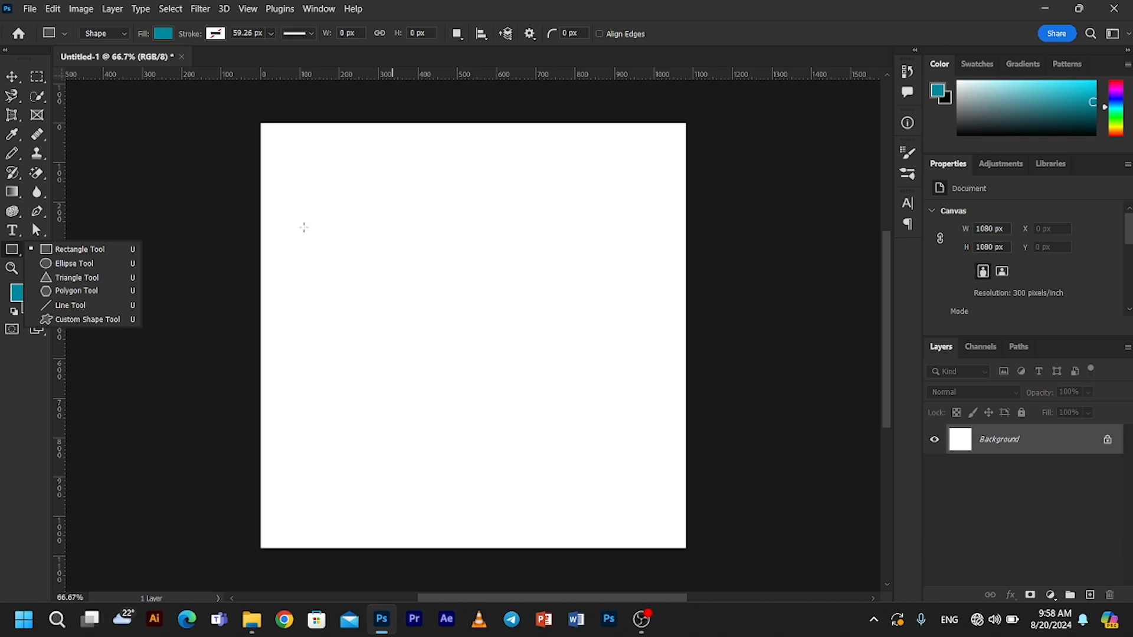
drag(303, 227, 386, 318)
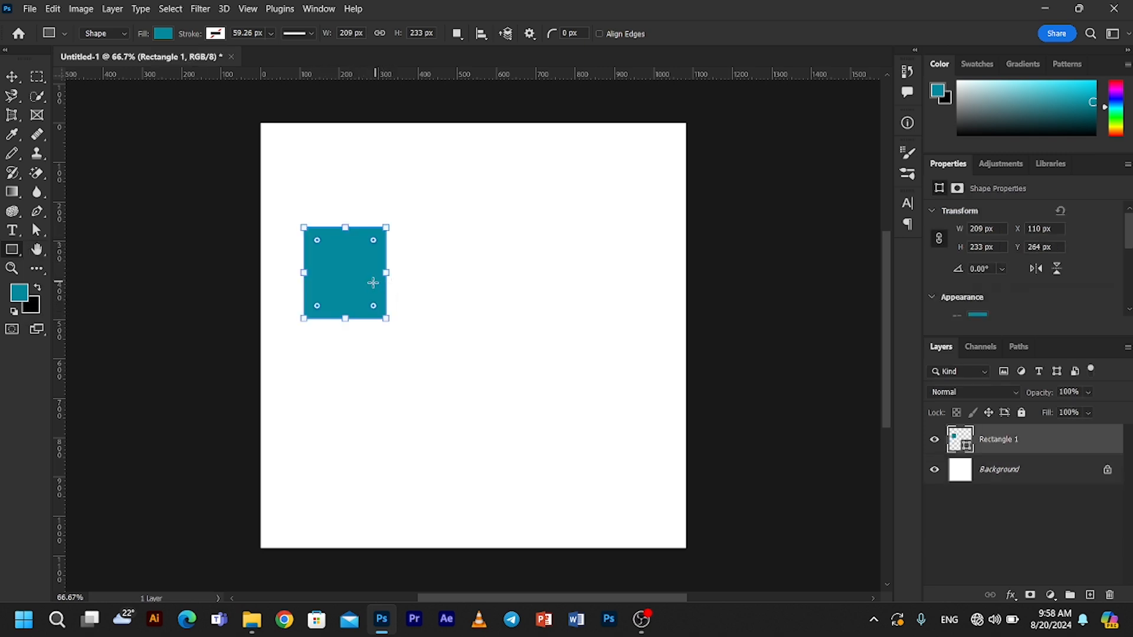
click(12, 78)
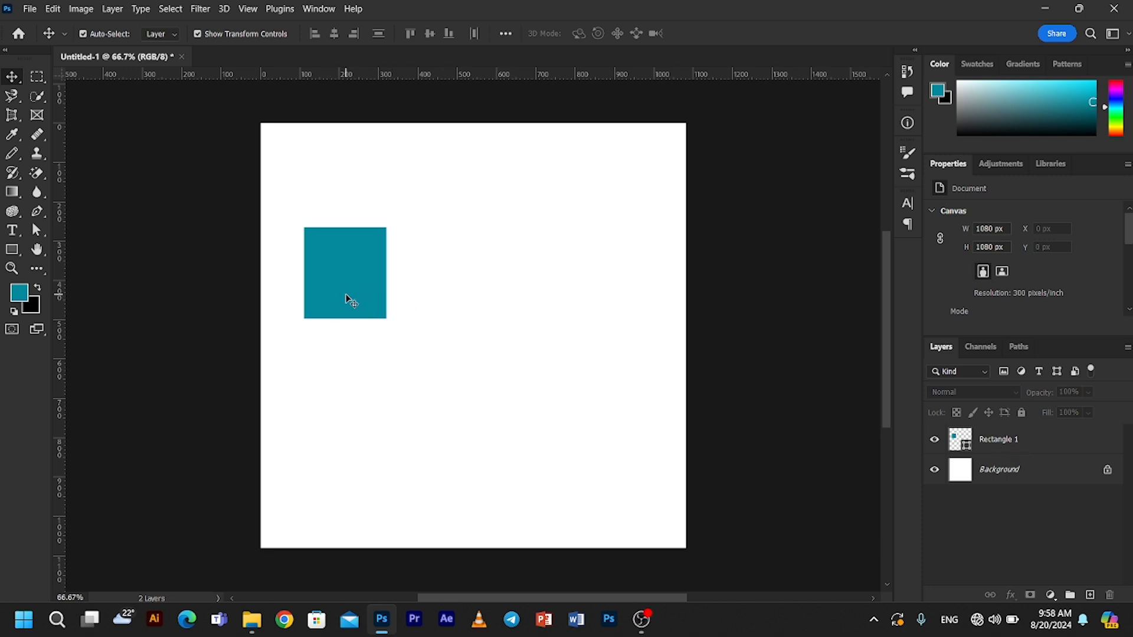
Copy the teal rectangle to a spot directly beside it and delete the copy
drag(348, 299, 467, 297)
click(543, 300)
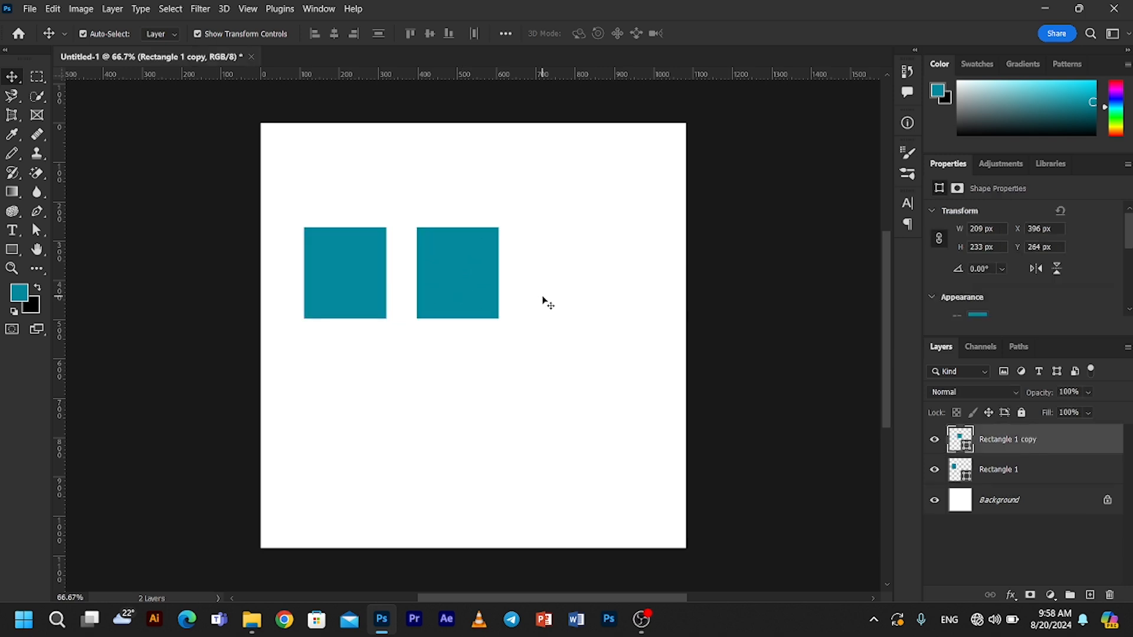
click(448, 296)
key(Delete)
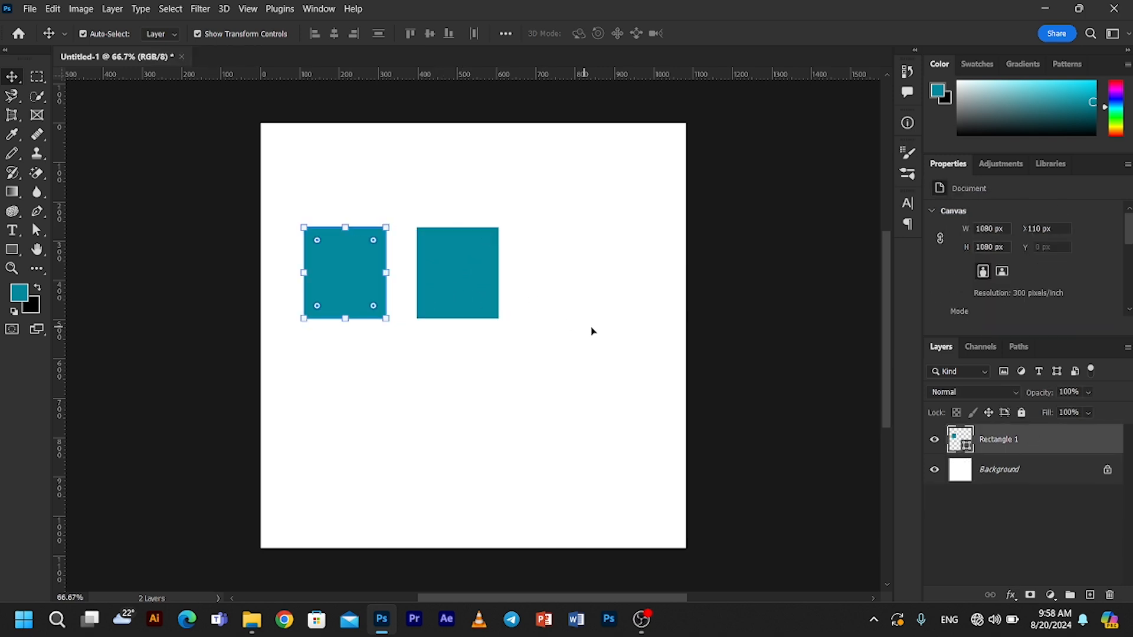
Duplicate the Rectangle 1 layer as "Rectangle 2" and place it beside the original at about X 436 px, Y 264 px
right_click(1019, 447)
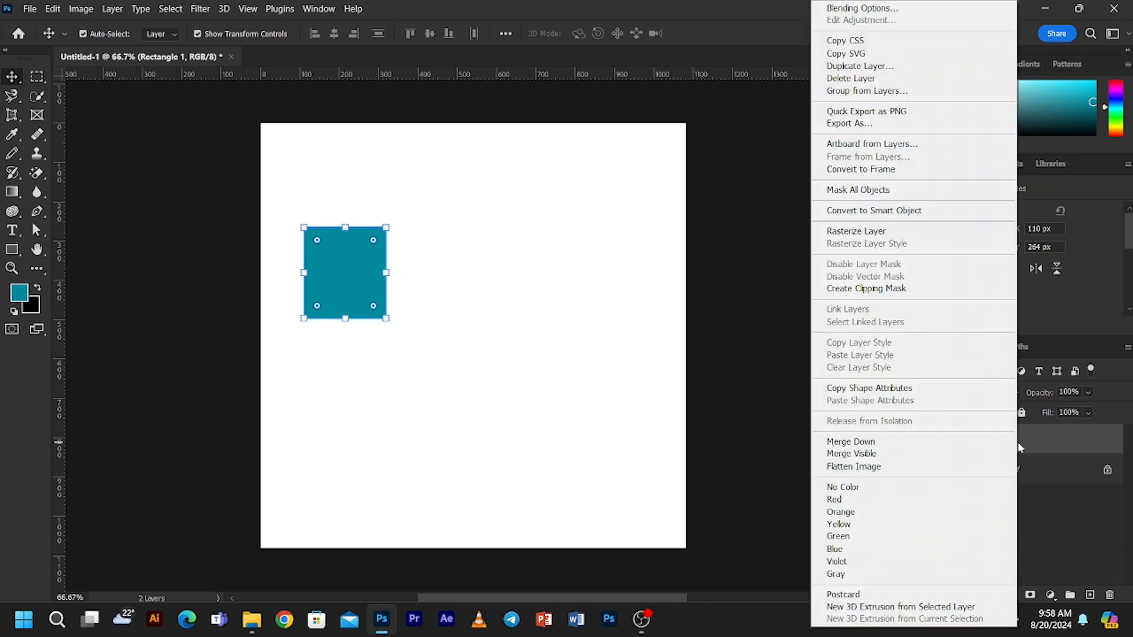
click(858, 66)
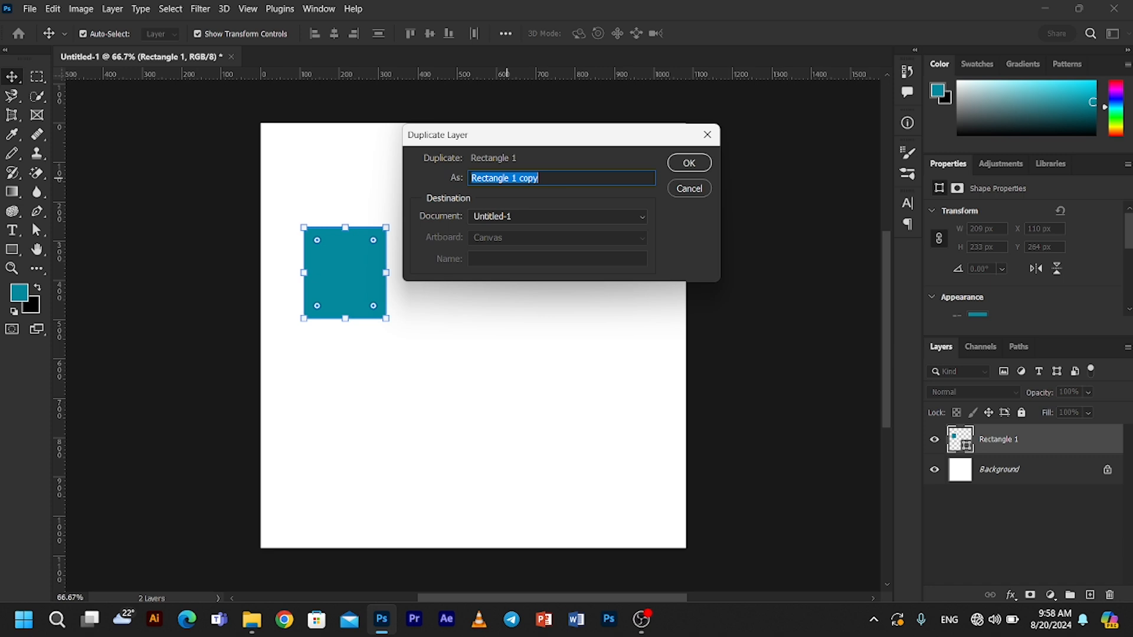
click(507, 178)
drag(512, 178, 538, 177)
key(BackSpace)
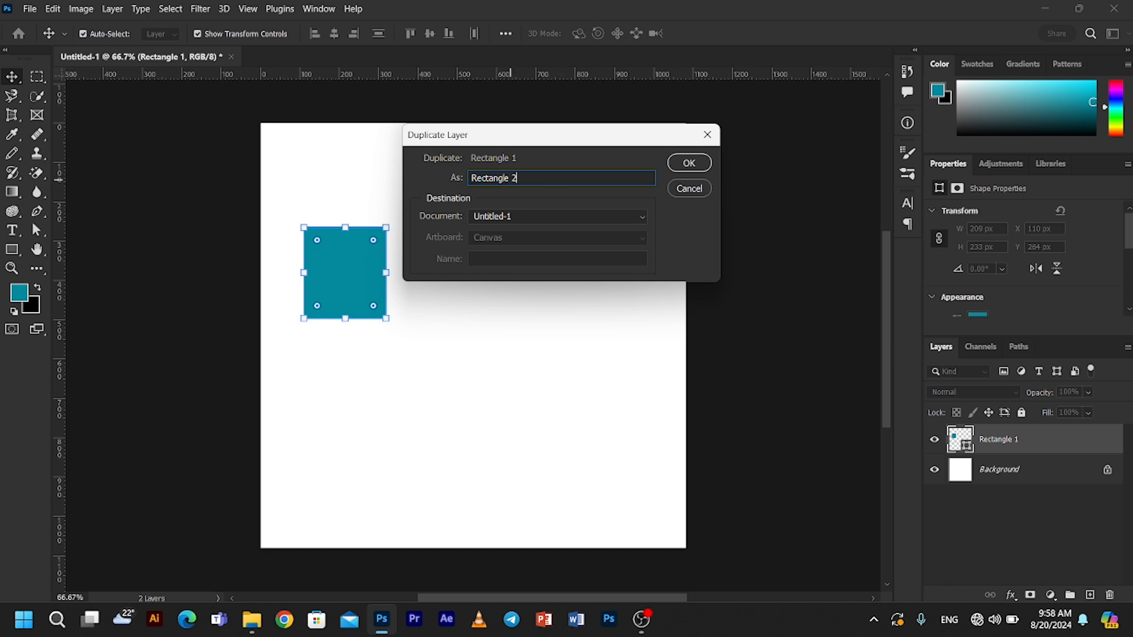
click(695, 168)
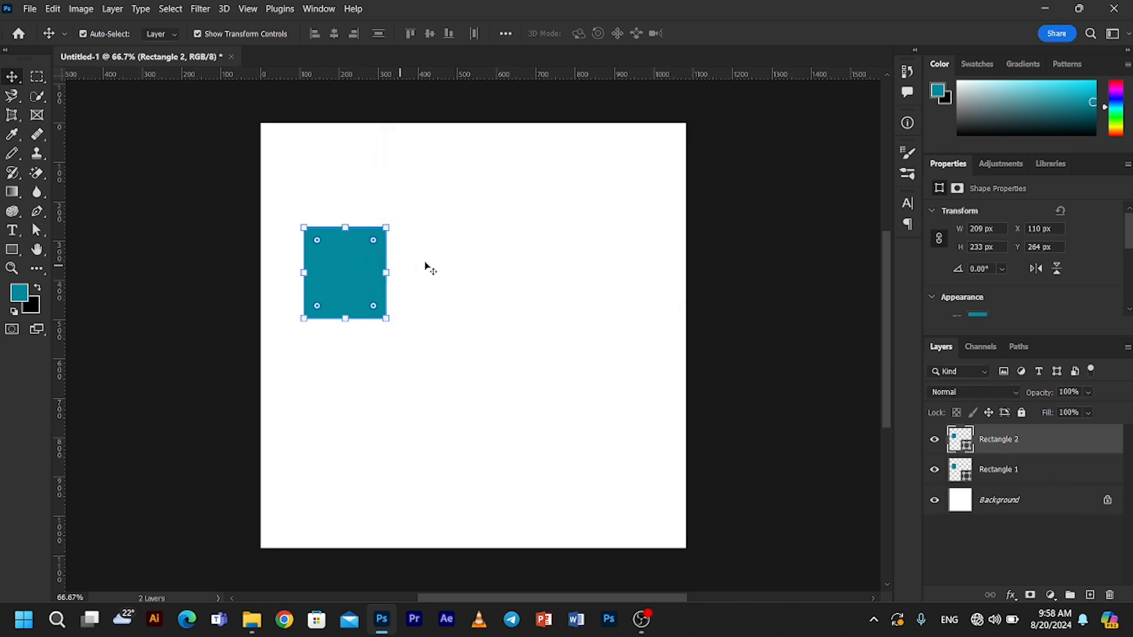
drag(329, 294, 464, 290)
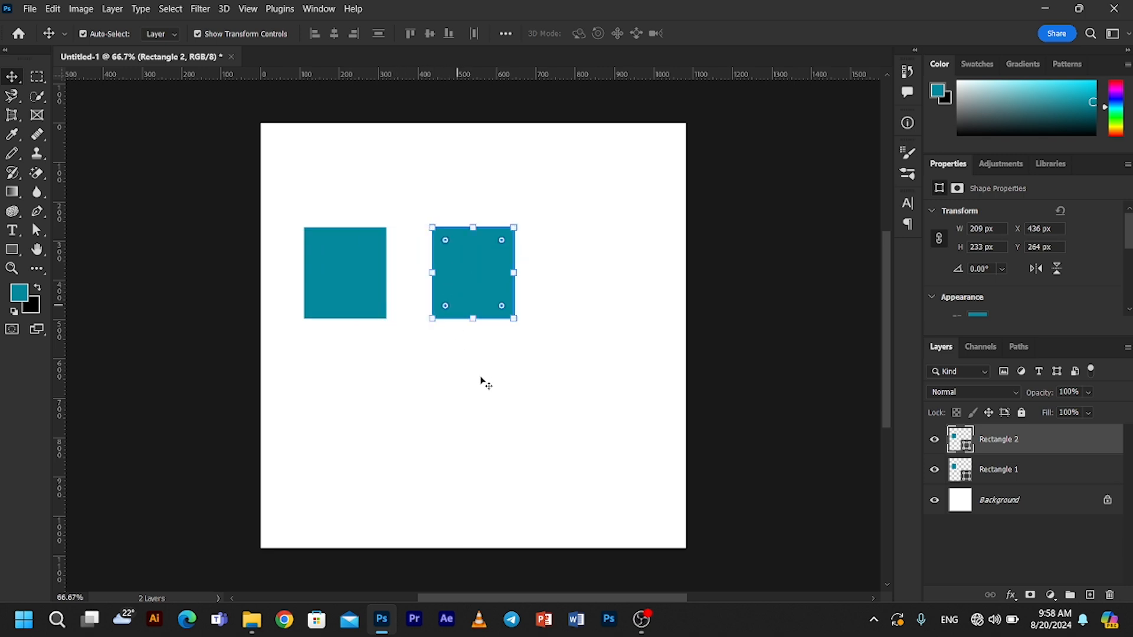
click(508, 357)
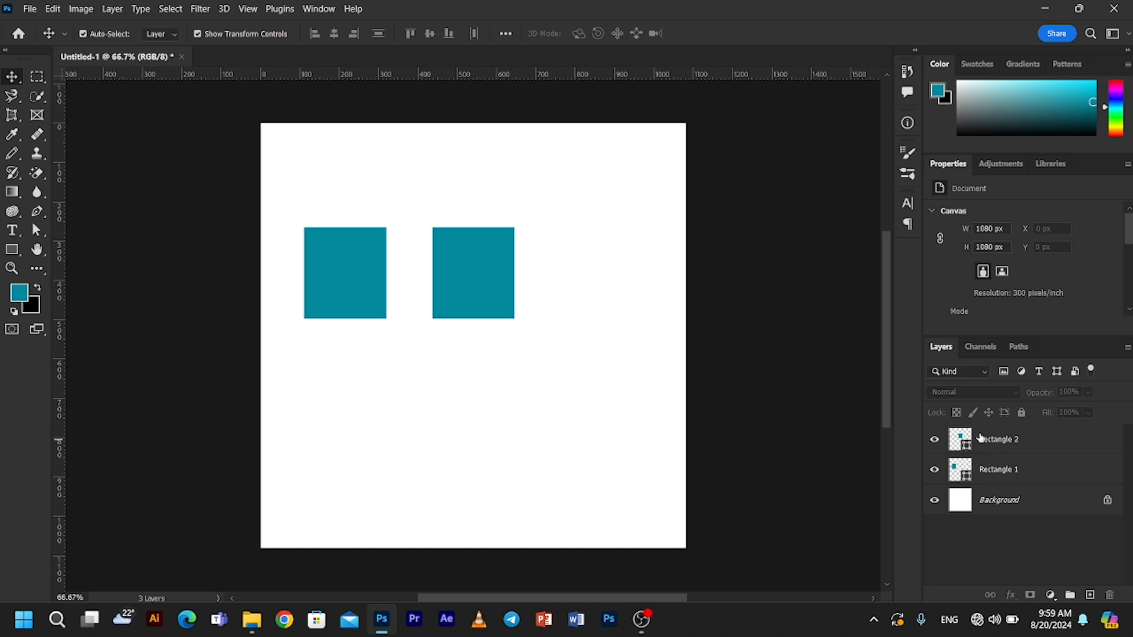
Duplicate the Rectangle 2 layer and place the copy below Rectangle 1 at about X 110 px, Y 577 px
click(1009, 453)
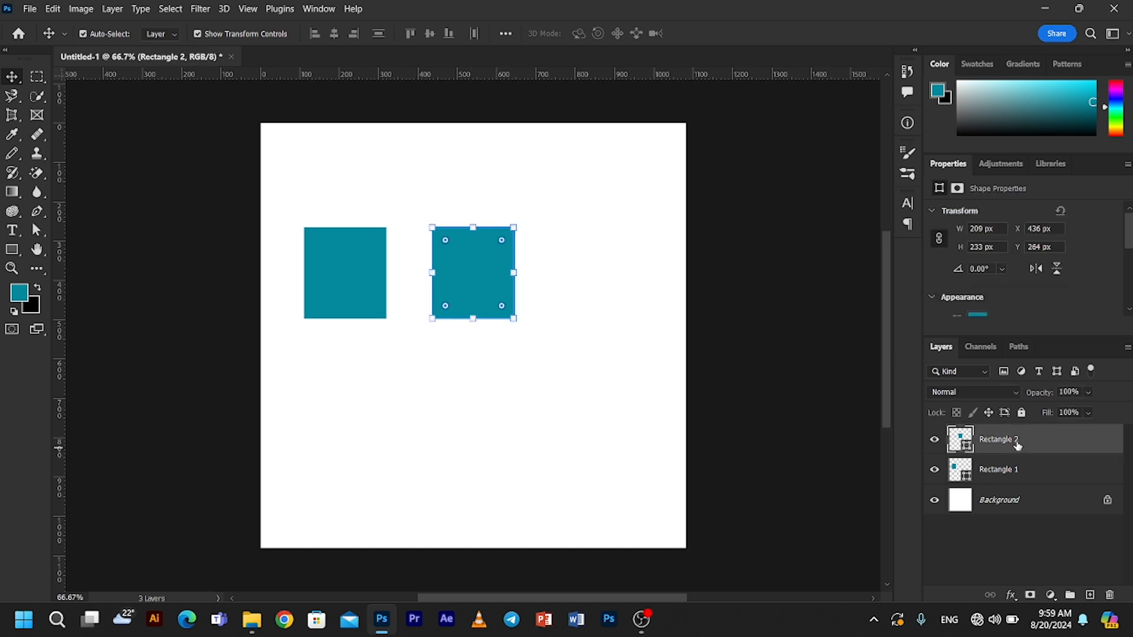
key(ctrl+j)
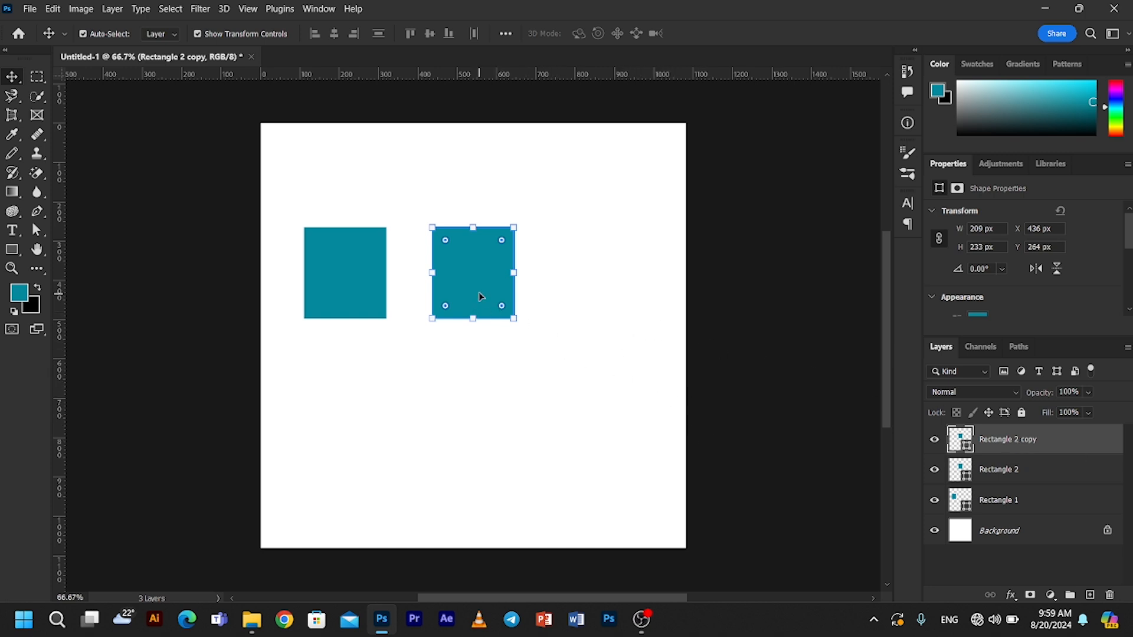
drag(481, 296, 347, 420)
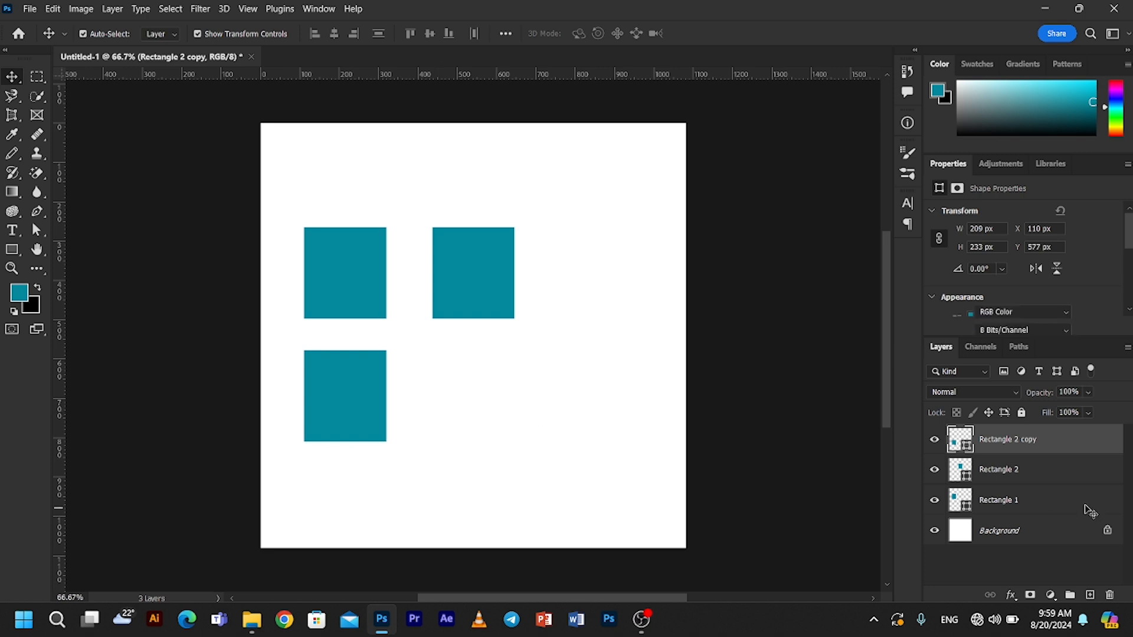
click(1083, 559)
click(1022, 453)
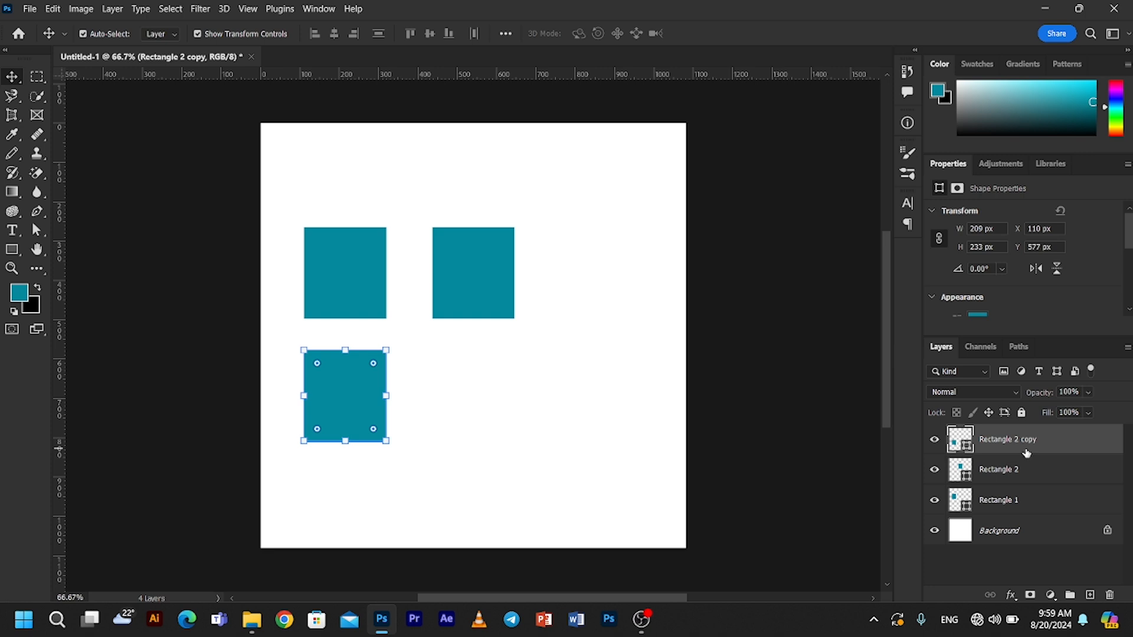
right_click(1015, 447)
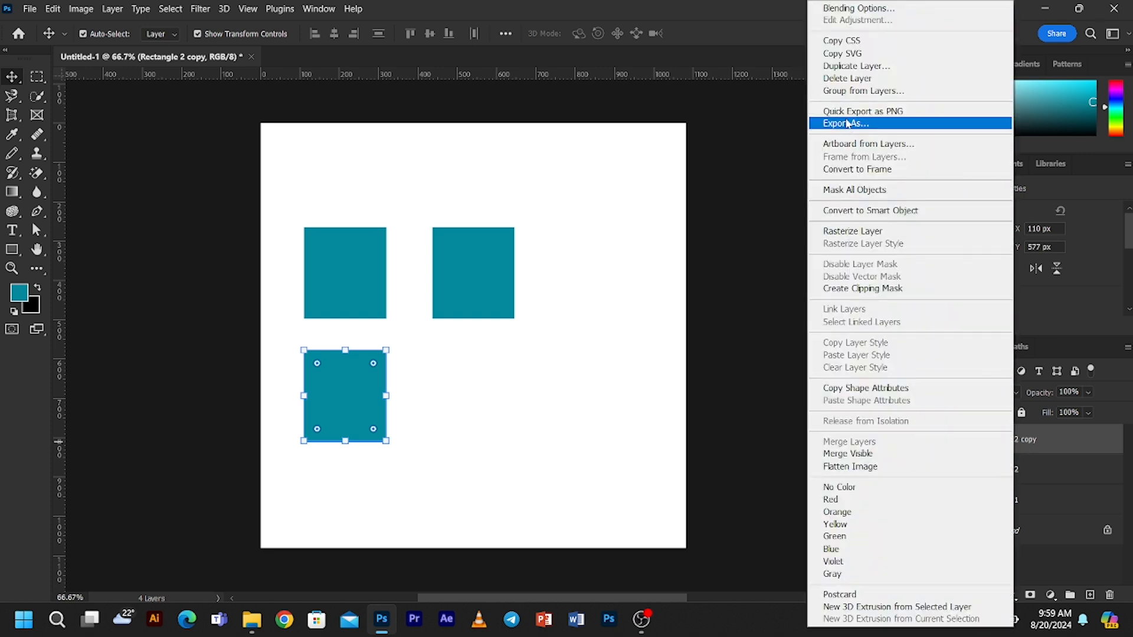
click(862, 66)
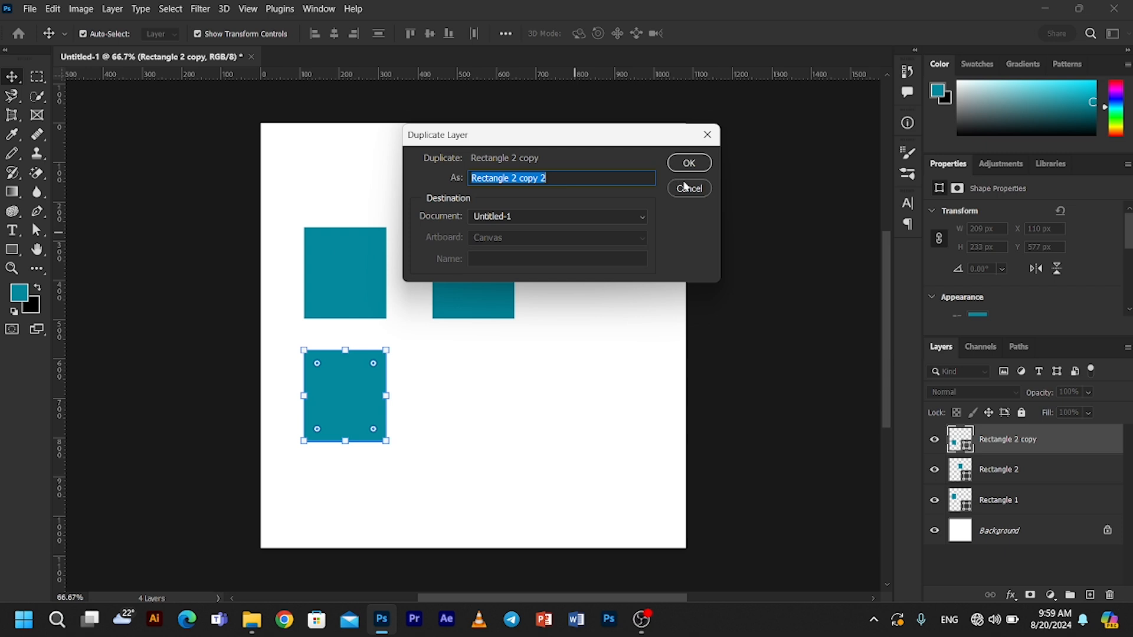
click(704, 194)
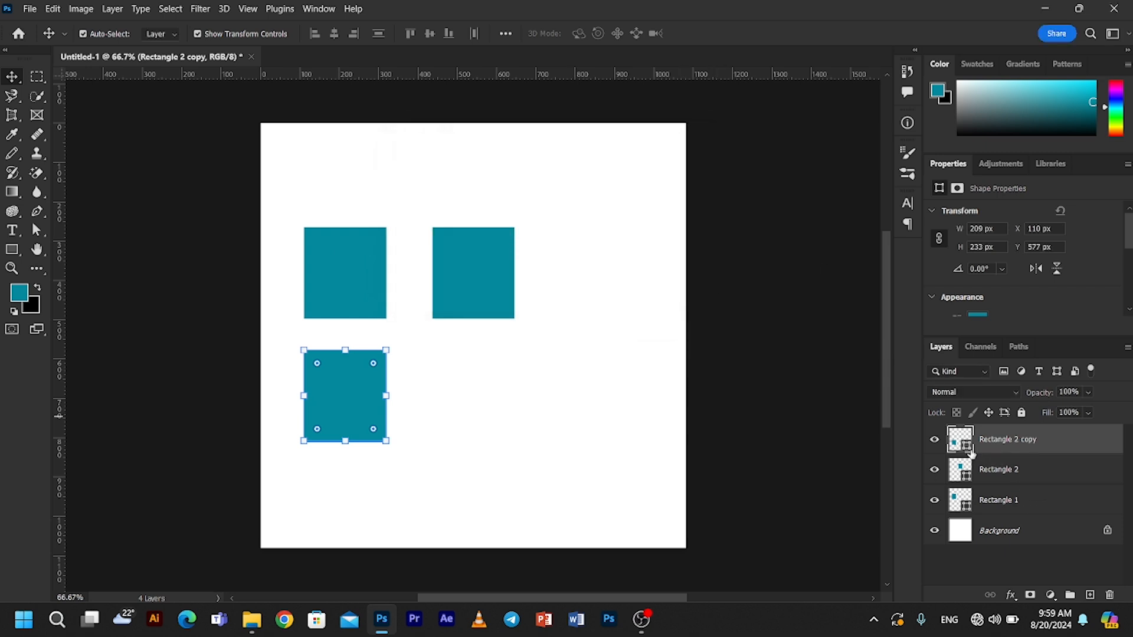
Duplicate the Rectangle 2 copy layer and place the new rectangle below Rectangle 2 to complete a two-by-two grid
key(ctrl)
key(ctrl+j)
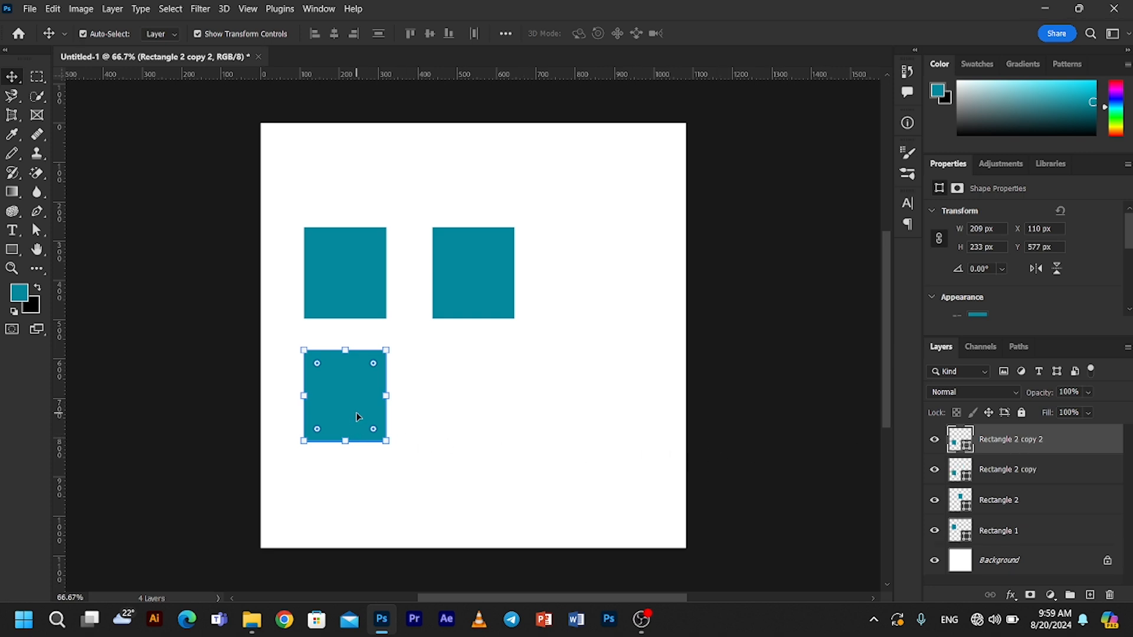
drag(365, 416, 485, 417)
click(796, 426)
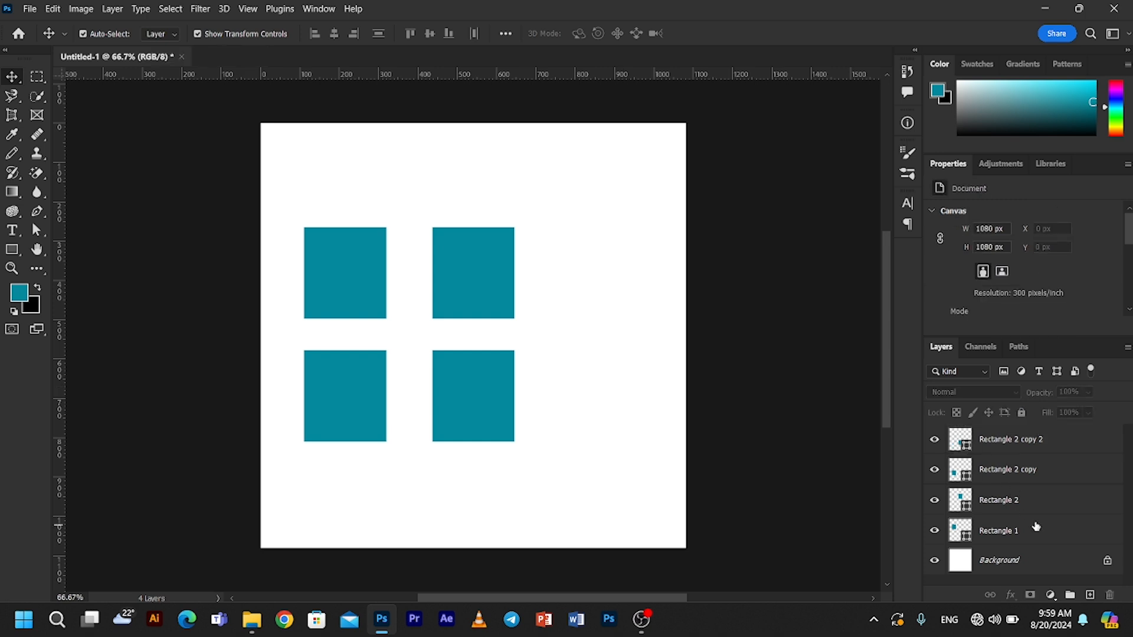
Hide and show the Rectangle 1 and Rectangle 2 copy 2 layers to identify which shape each one holds
click(935, 532)
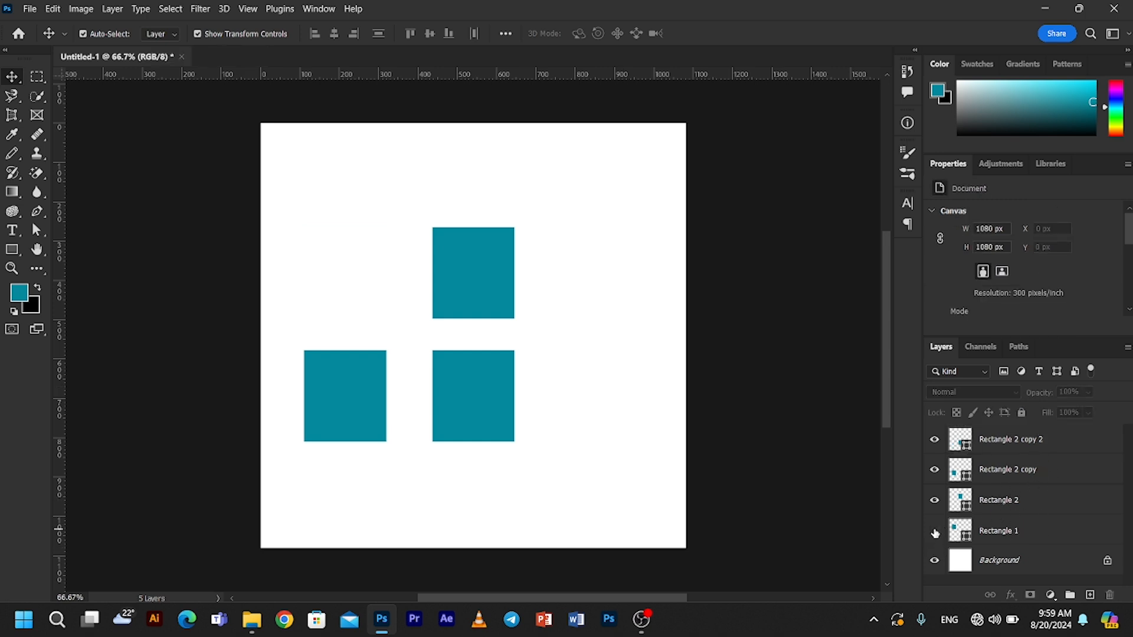
click(937, 520)
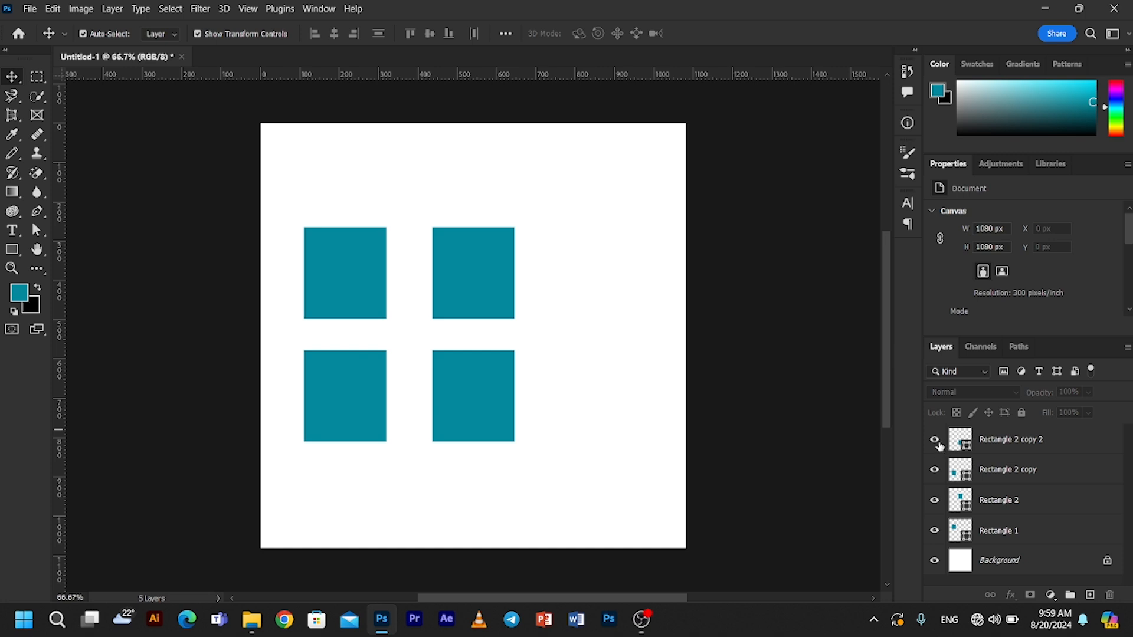
click(936, 440)
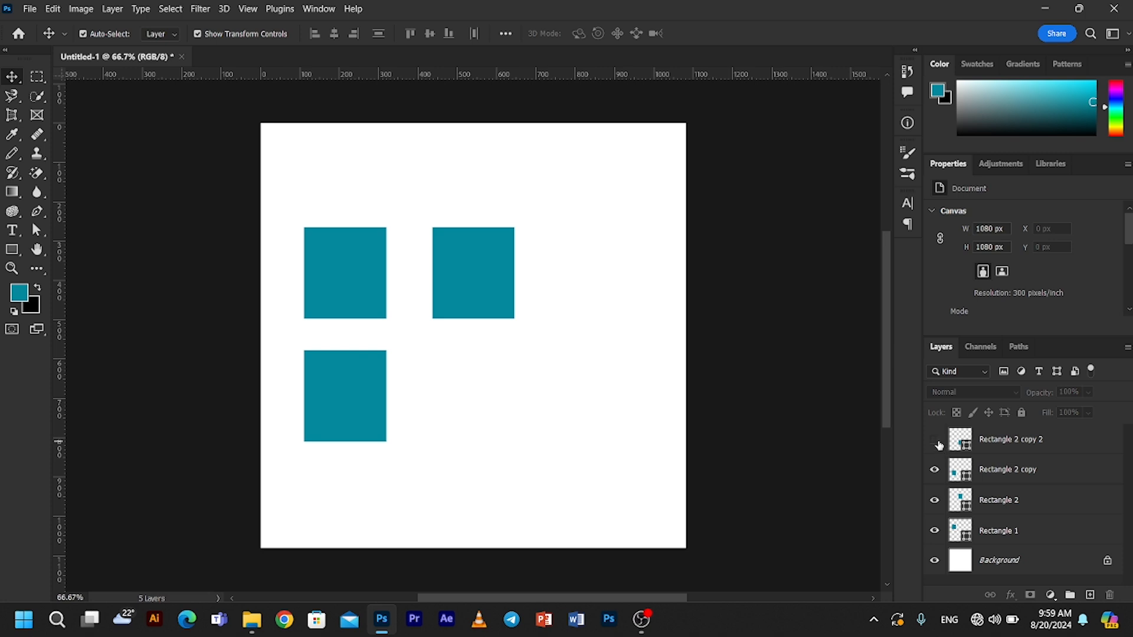
click(936, 440)
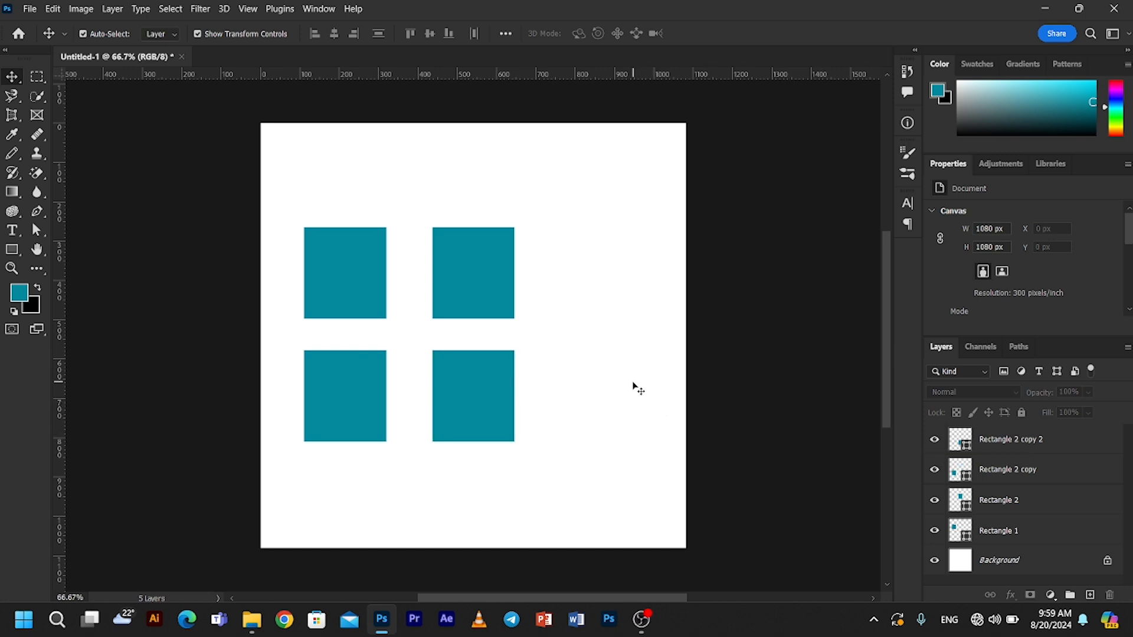
click(936, 441)
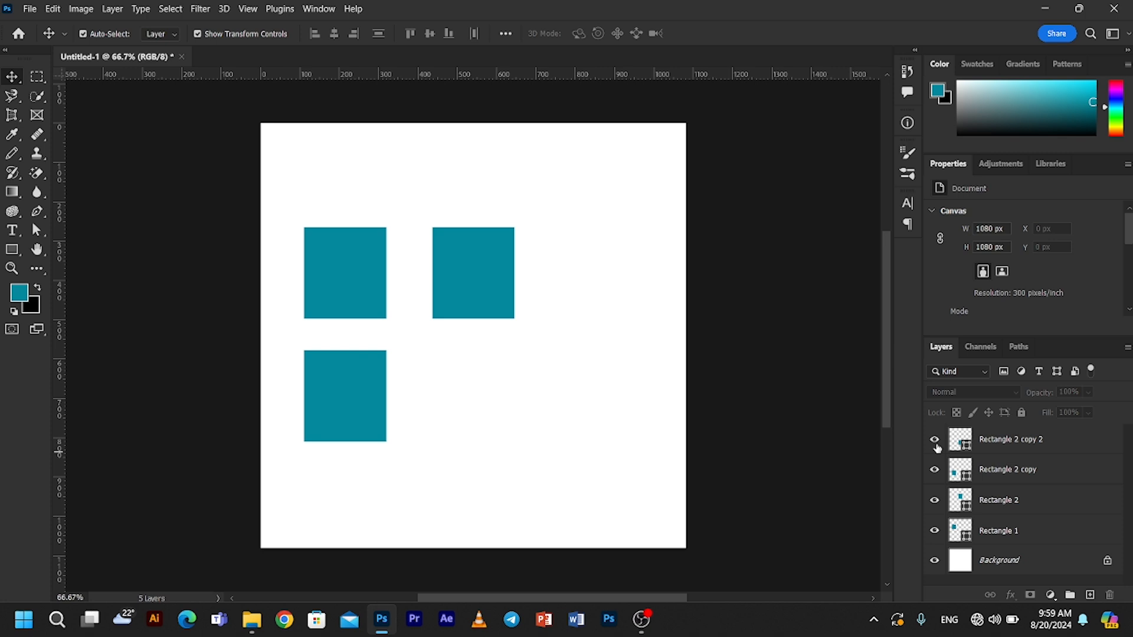
click(936, 442)
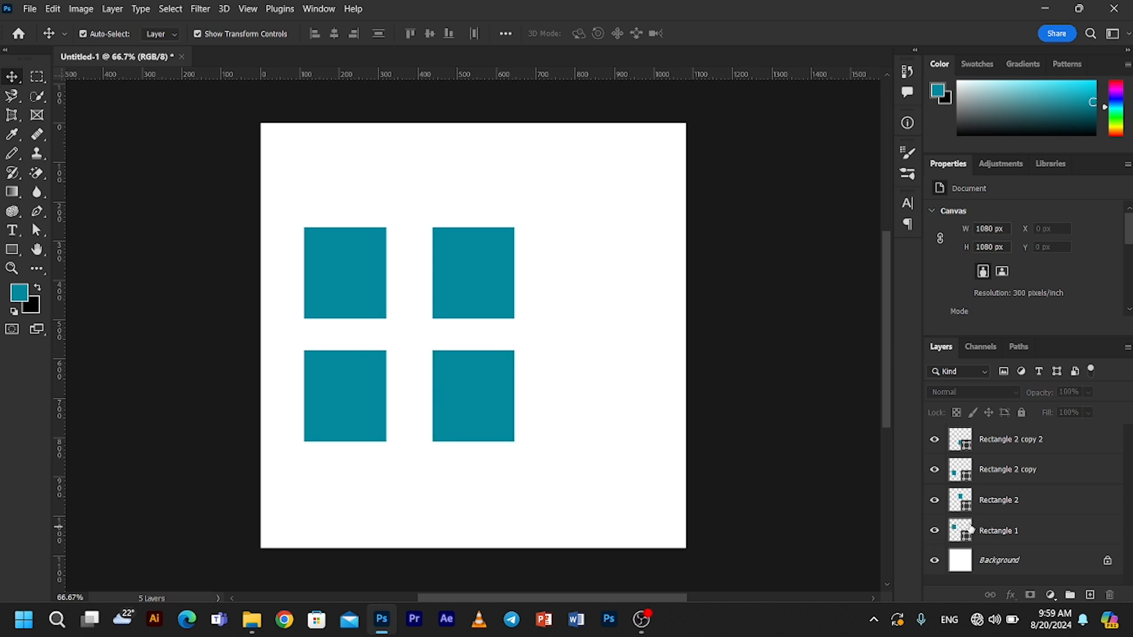
Hide Rectangle 2 copy and Rectangle 2 copy 2 together to view only the upper row, and show both layers again
click(935, 471)
click(935, 440)
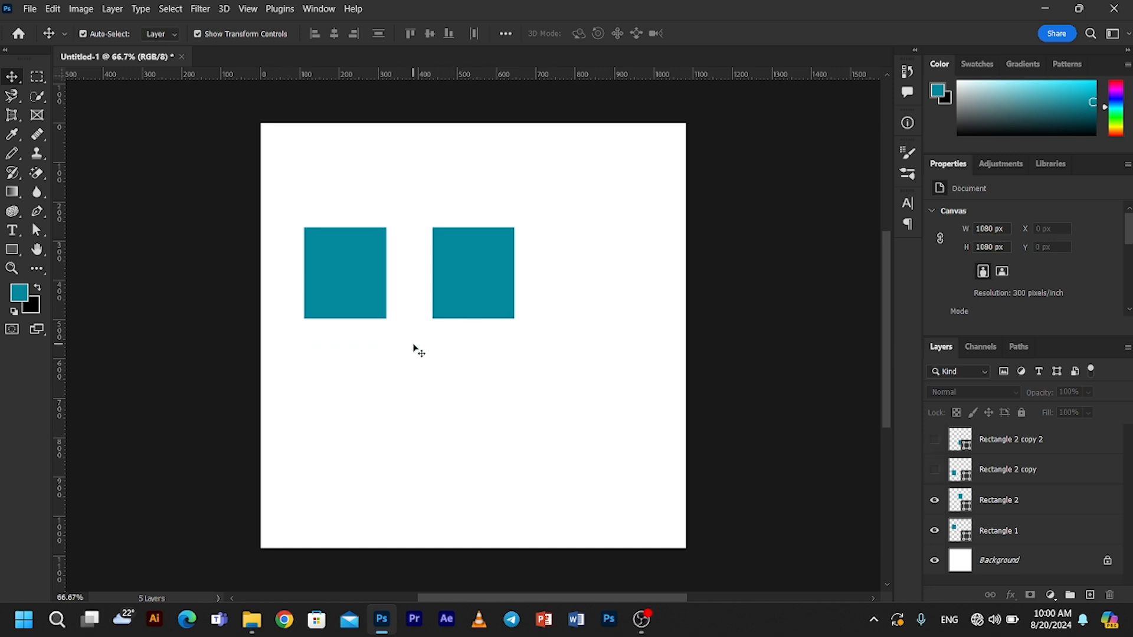
click(936, 472)
click(935, 444)
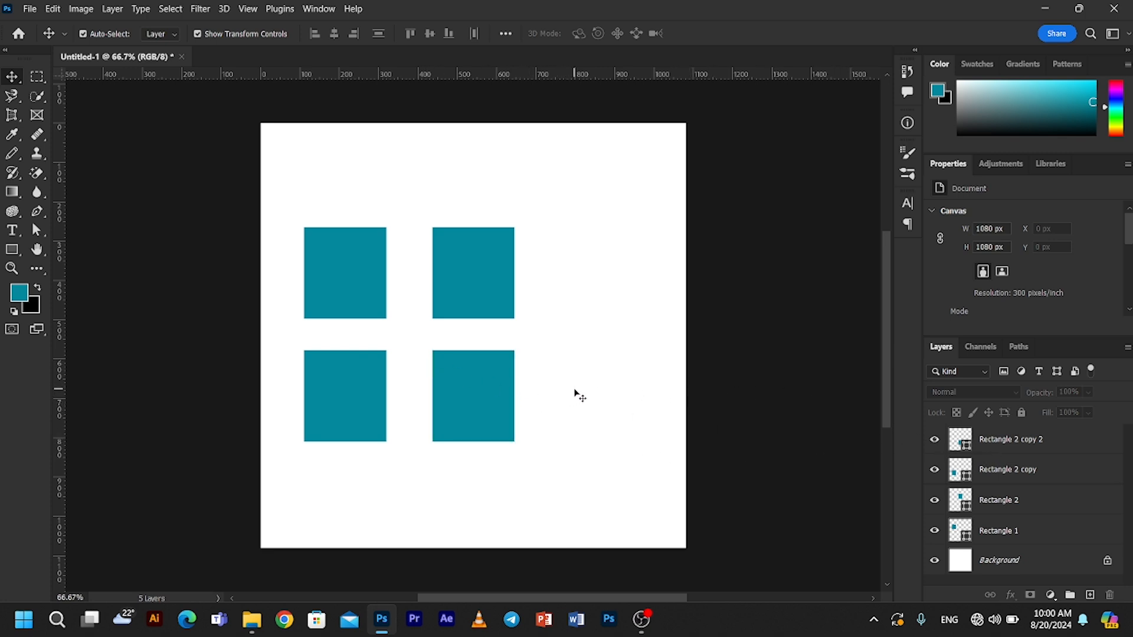
Move the lower-right rectangle further right, keeping it level with the lower-left one
mouse_move(493, 399)
mouse_down()
mouse_move(516, 415)
mouse_move(501, 400)
mouse_move(486, 409)
mouse_move(488, 399)
mouse_up()
click(601, 387)
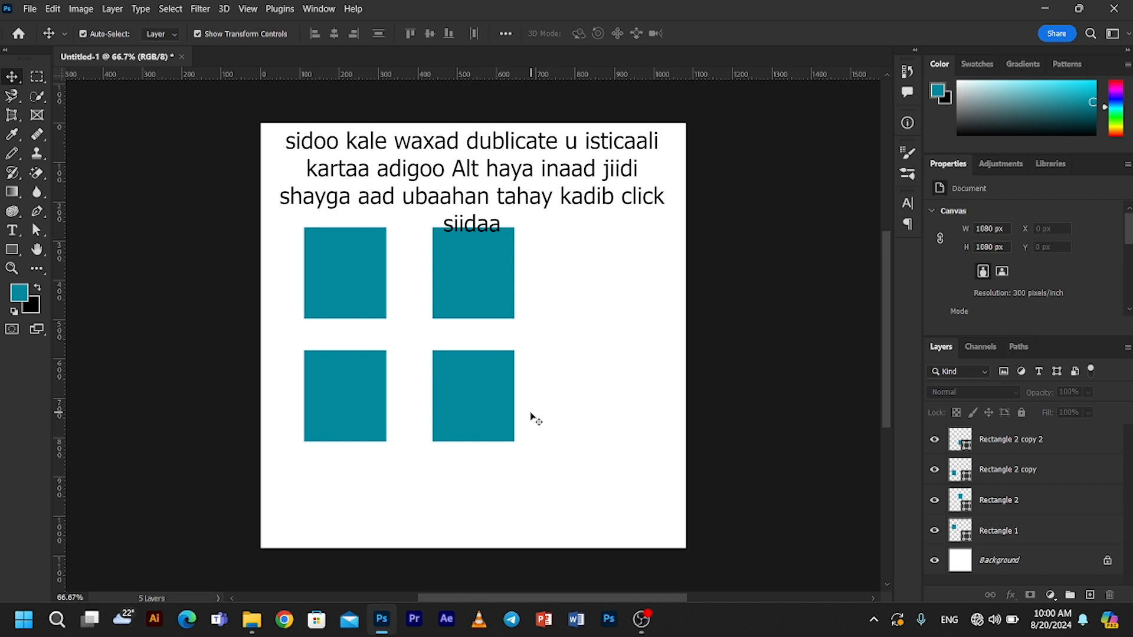
drag(486, 417, 522, 380)
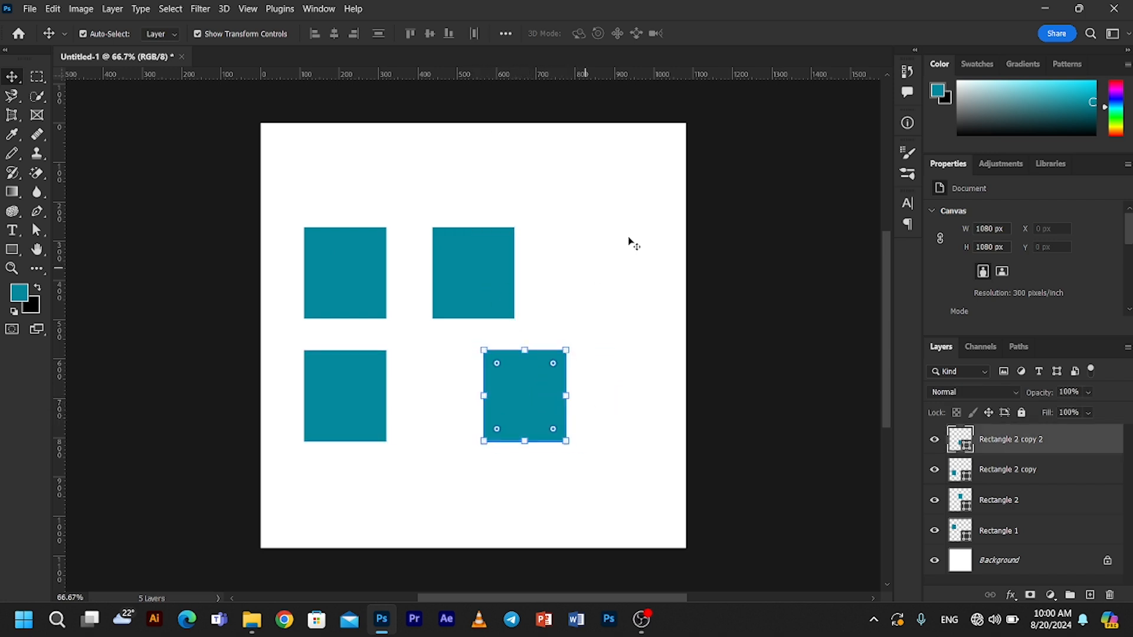
Try moving the two upper rectangles to new positions on the canvas, and undo both moves
drag(493, 294, 601, 232)
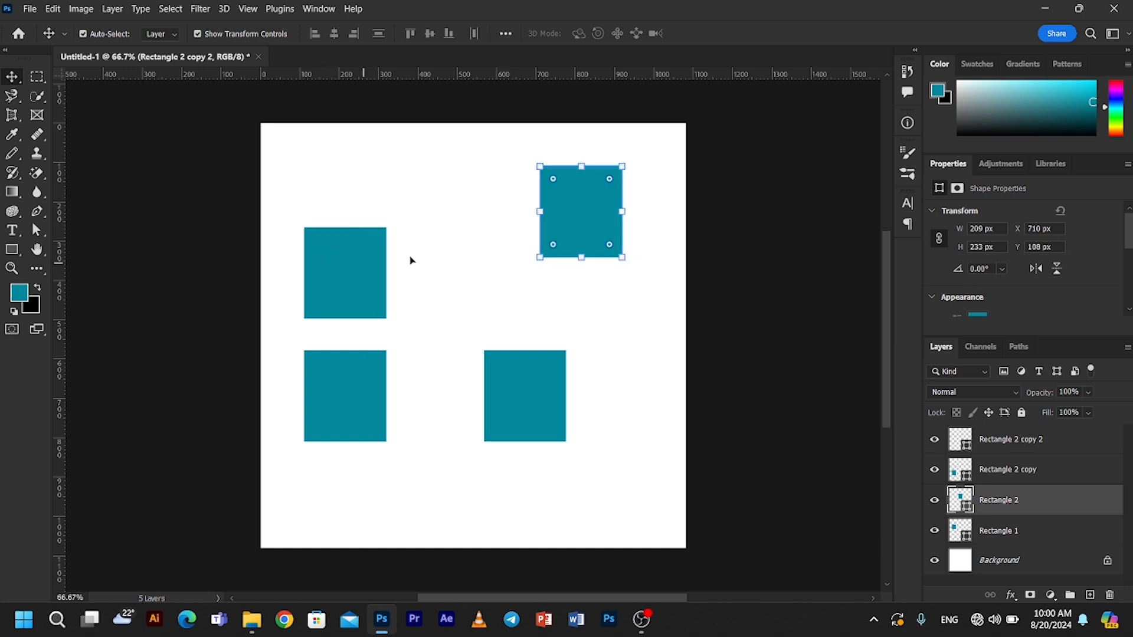
drag(349, 247, 410, 211)
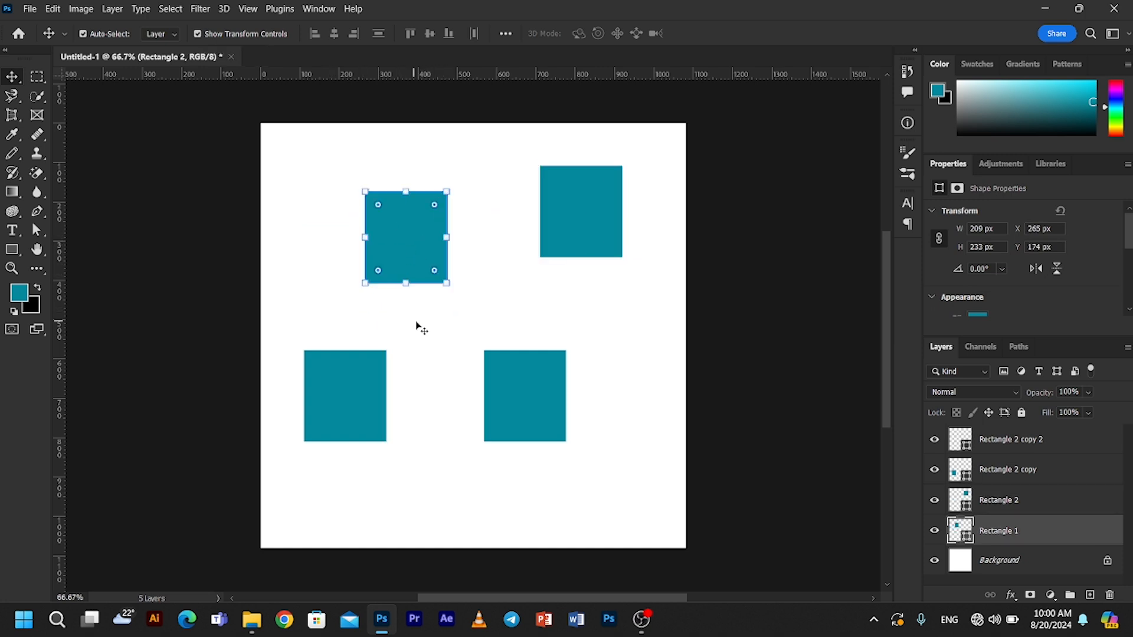
key(ctrl+z)
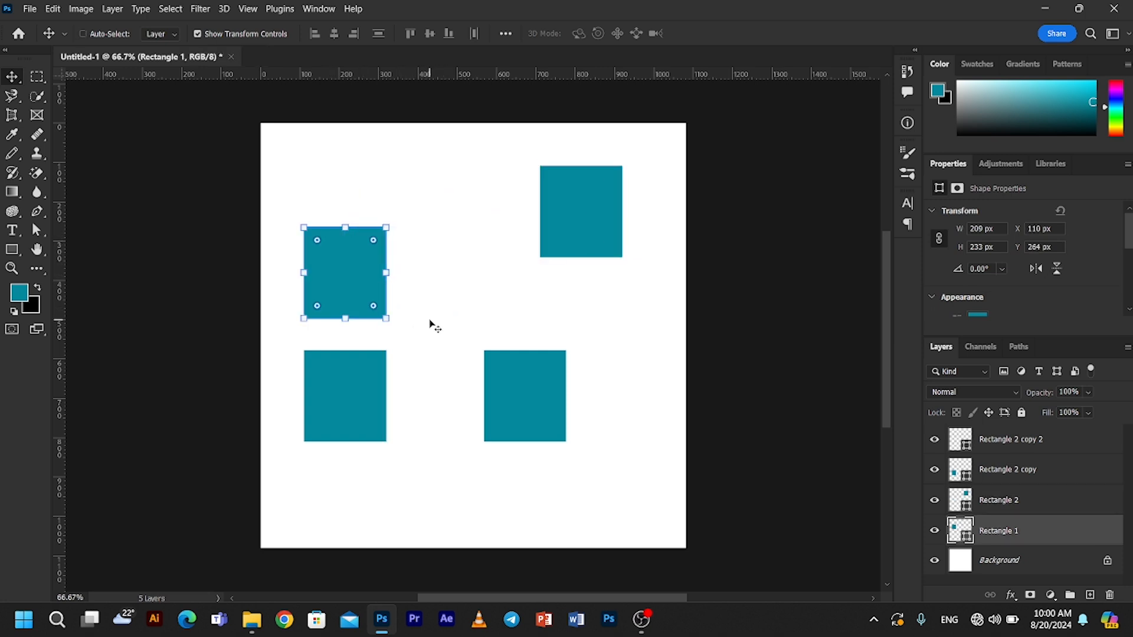
key(ctrl+z)
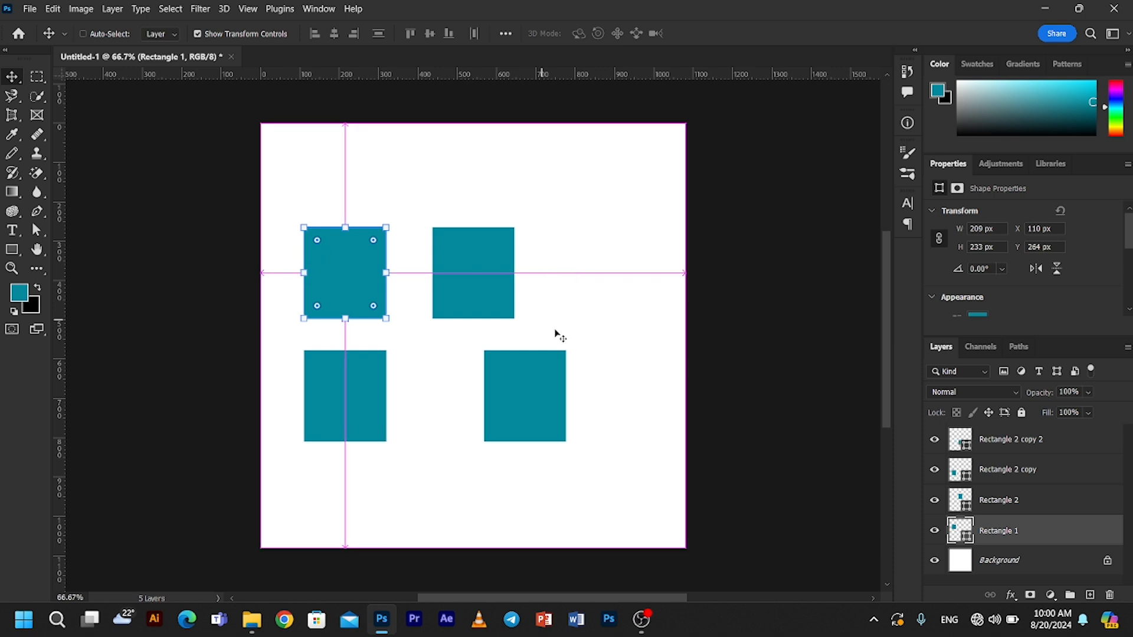
Undo the sideways move of the lower-right rectangle and clear the layer selection
key(ctrl+z)
ctrl+click(593, 323)
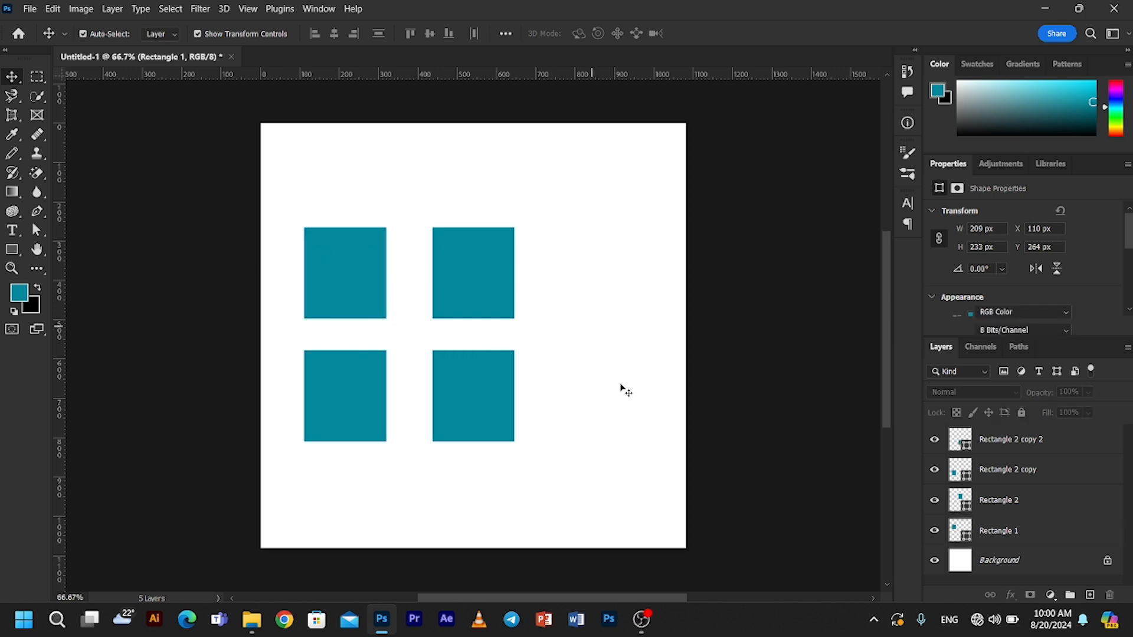
Select the range of layers from Rectangle 1 to Rectangle 2 copy 2 twice, clearing the selection each time
click(1036, 536)
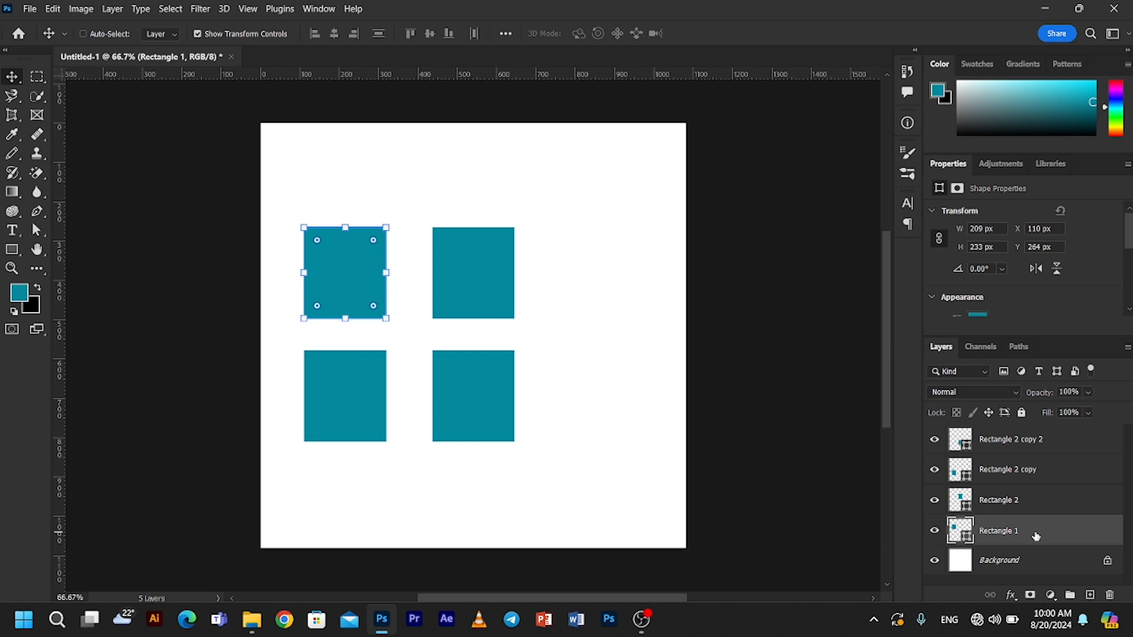
shift+click(1000, 441)
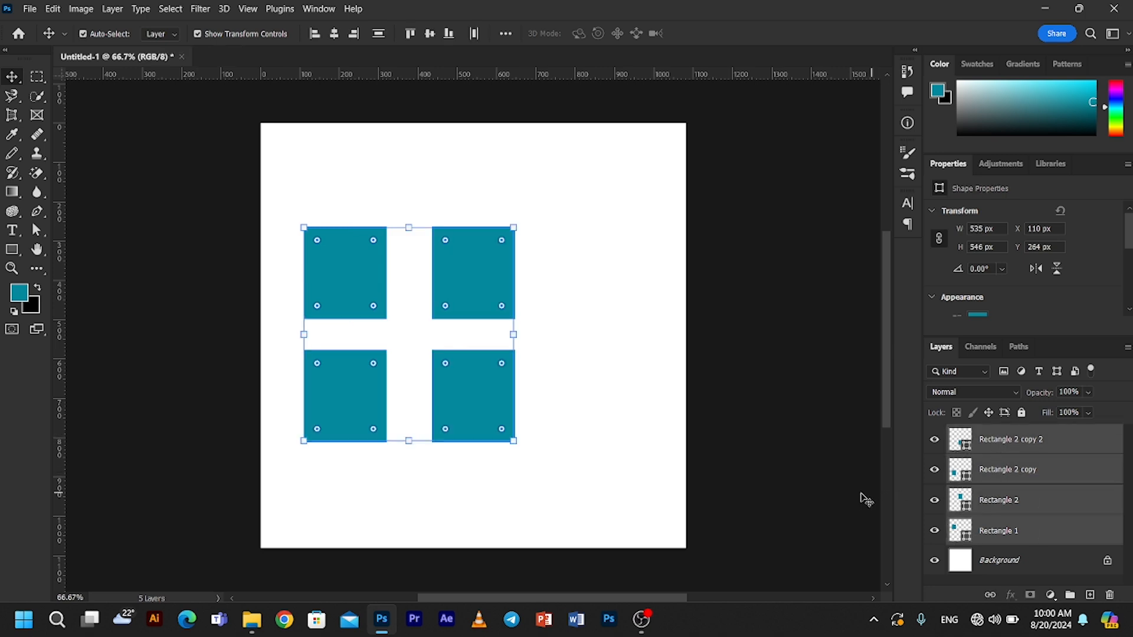
click(825, 471)
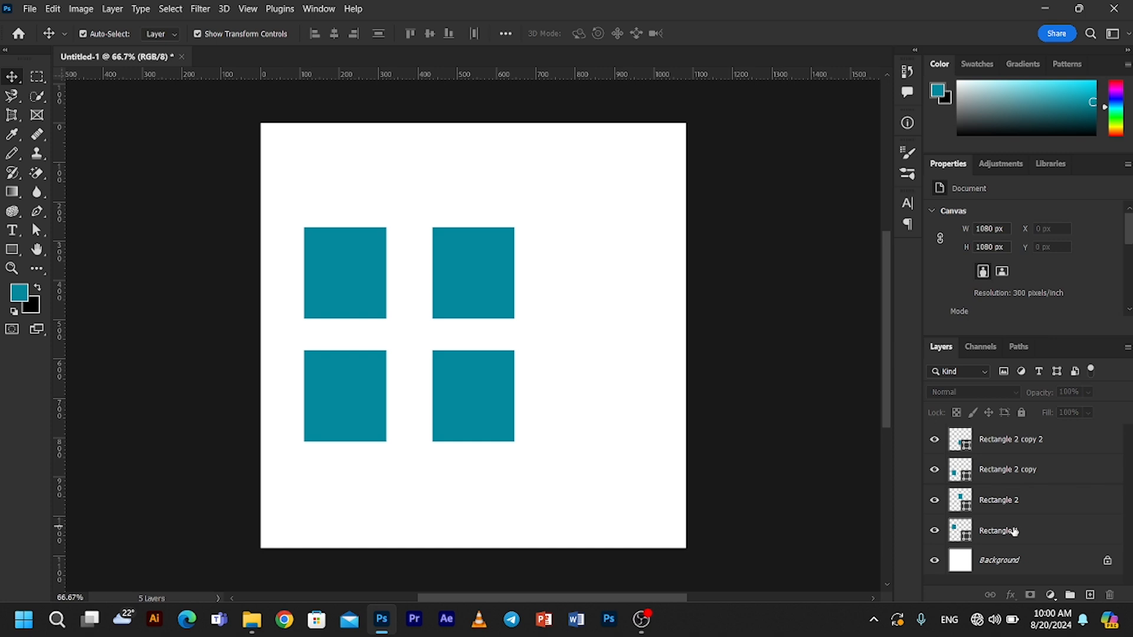
click(1014, 532)
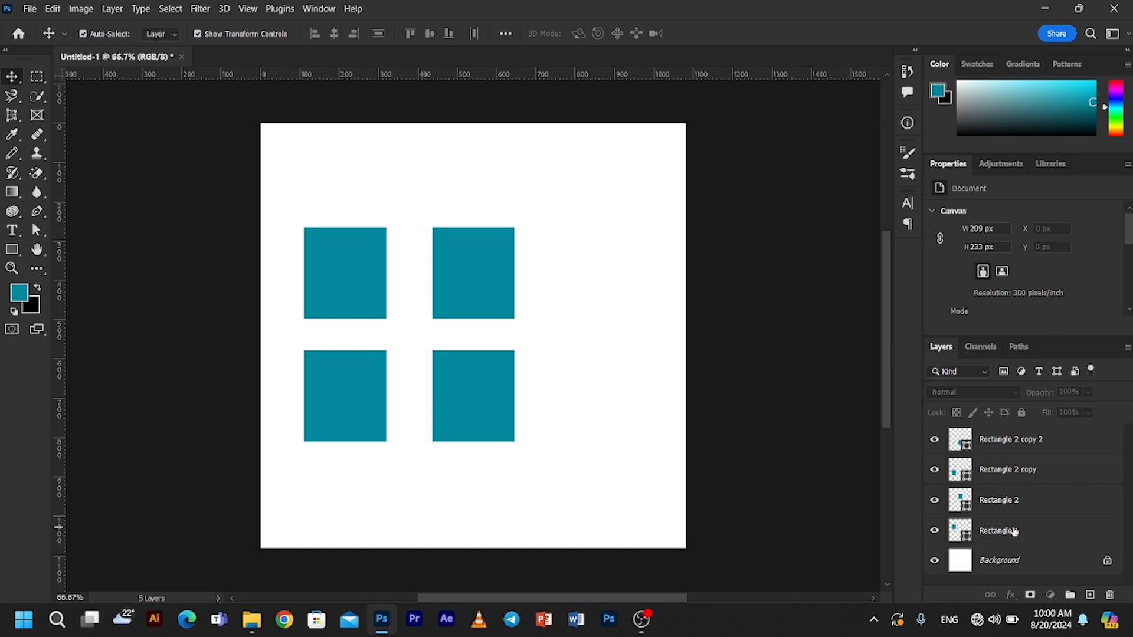
shift+click(1009, 442)
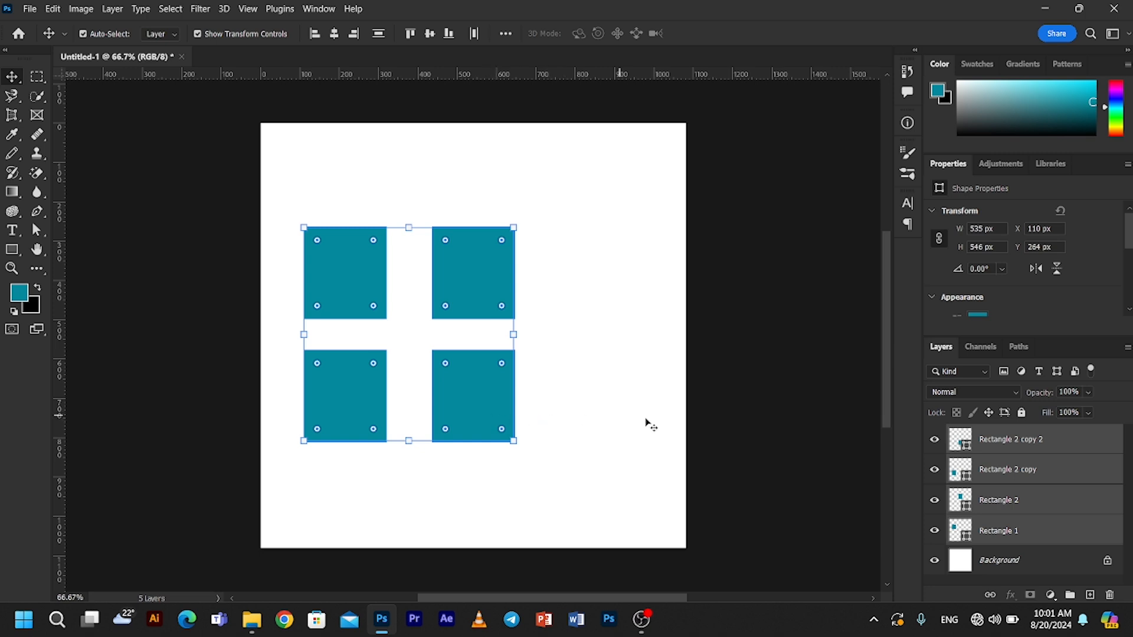
click(723, 430)
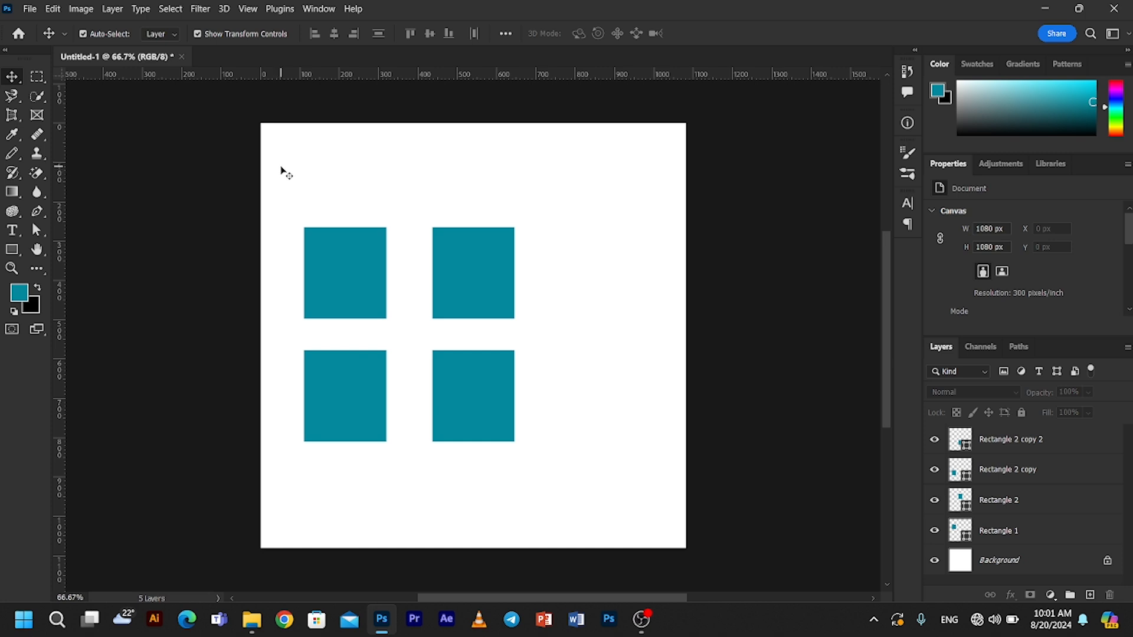
Move all four rectangles together to X 224 px, Y 288 px, and try moving the lower-right one on its own
drag(281, 168, 519, 417)
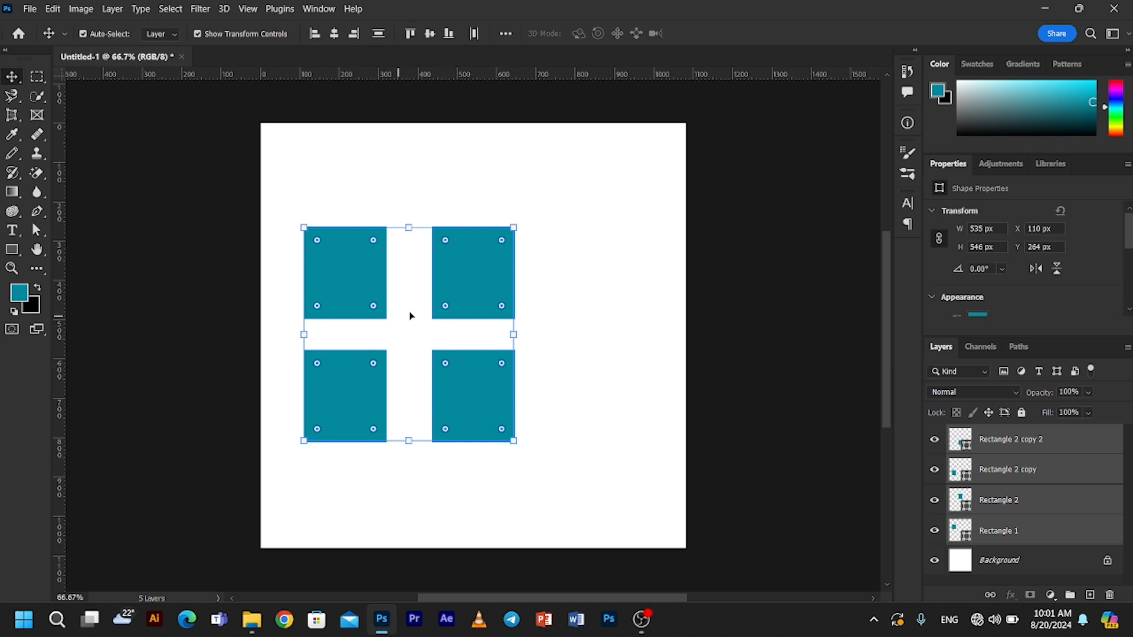
drag(359, 402, 407, 407)
click(534, 412)
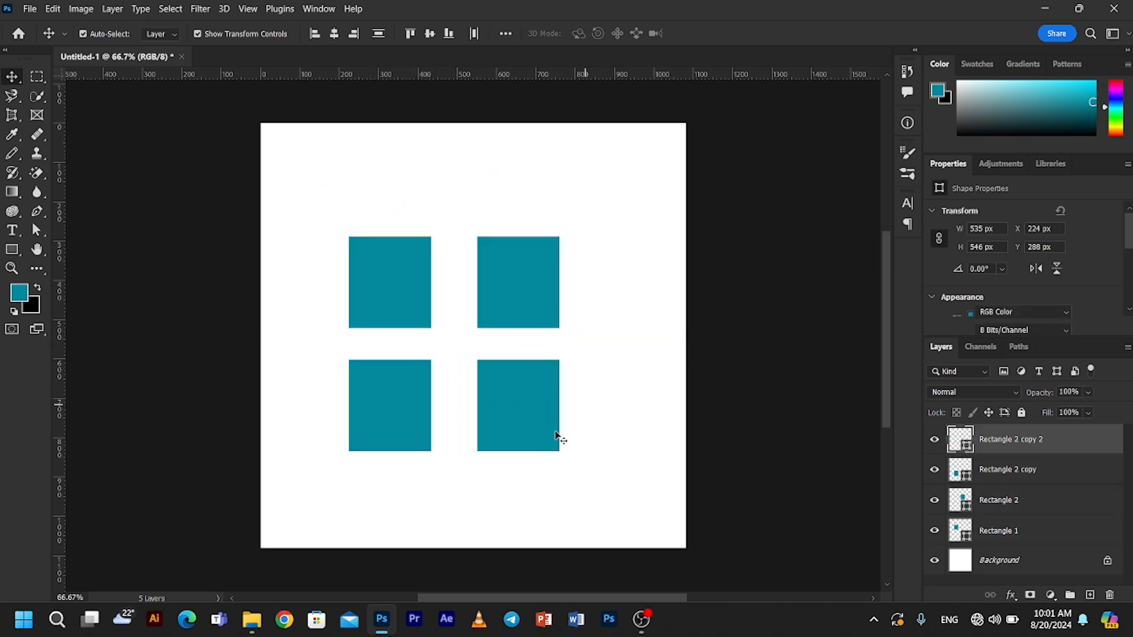
mouse_move(524, 405)
mouse_down()
mouse_move(604, 450)
mouse_move(538, 404)
mouse_up()
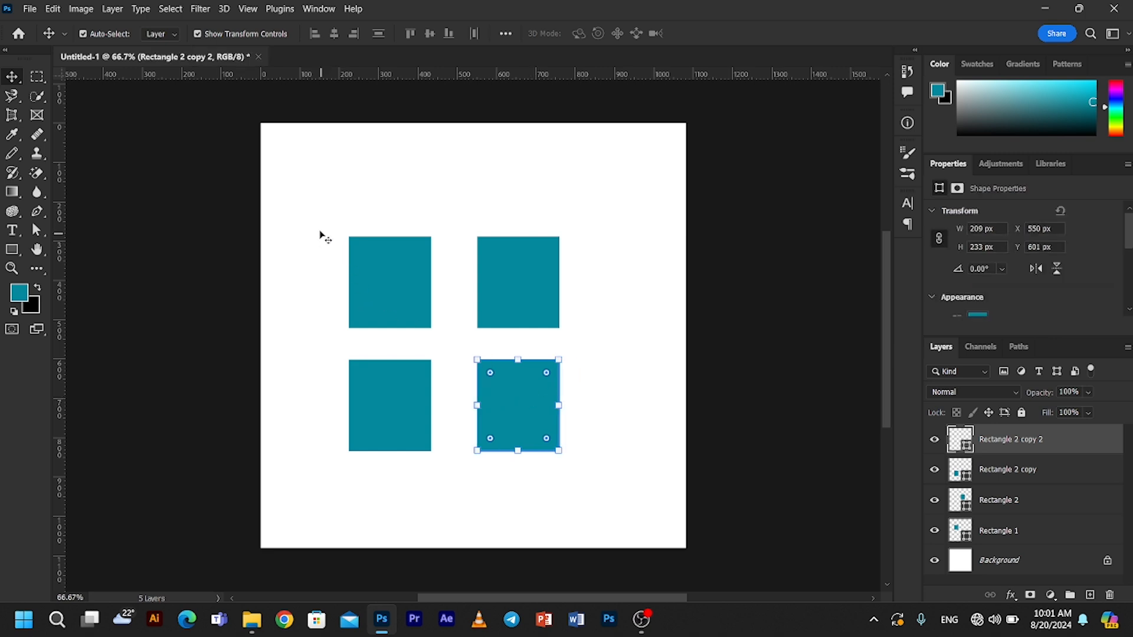
Select all four rectangles and link their layers
drag(325, 216, 563, 452)
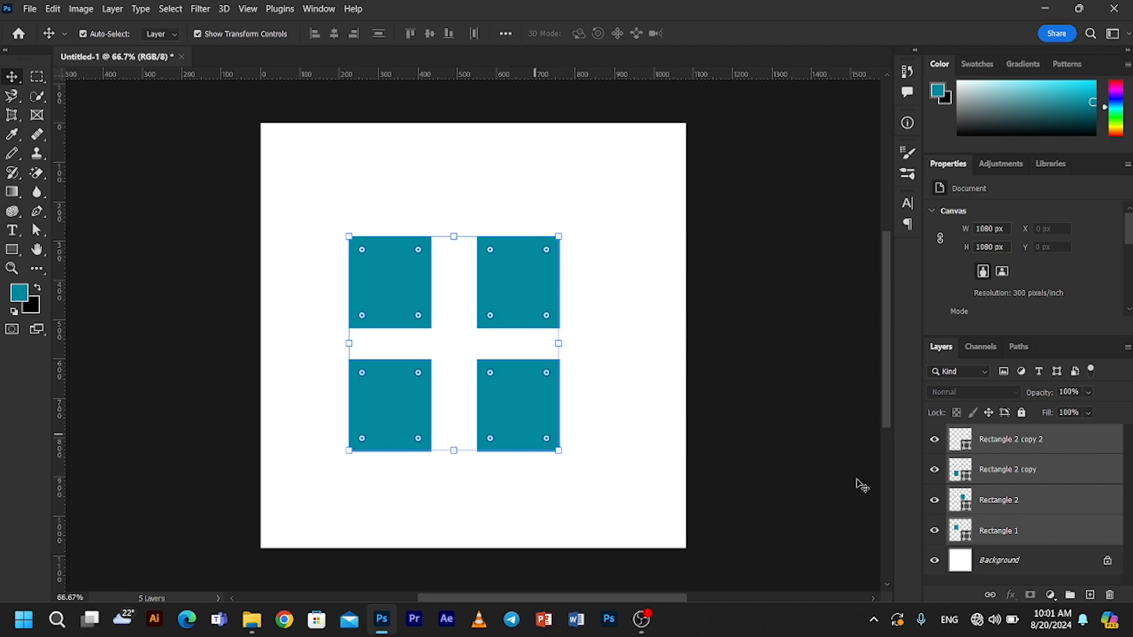
right_click(1037, 528)
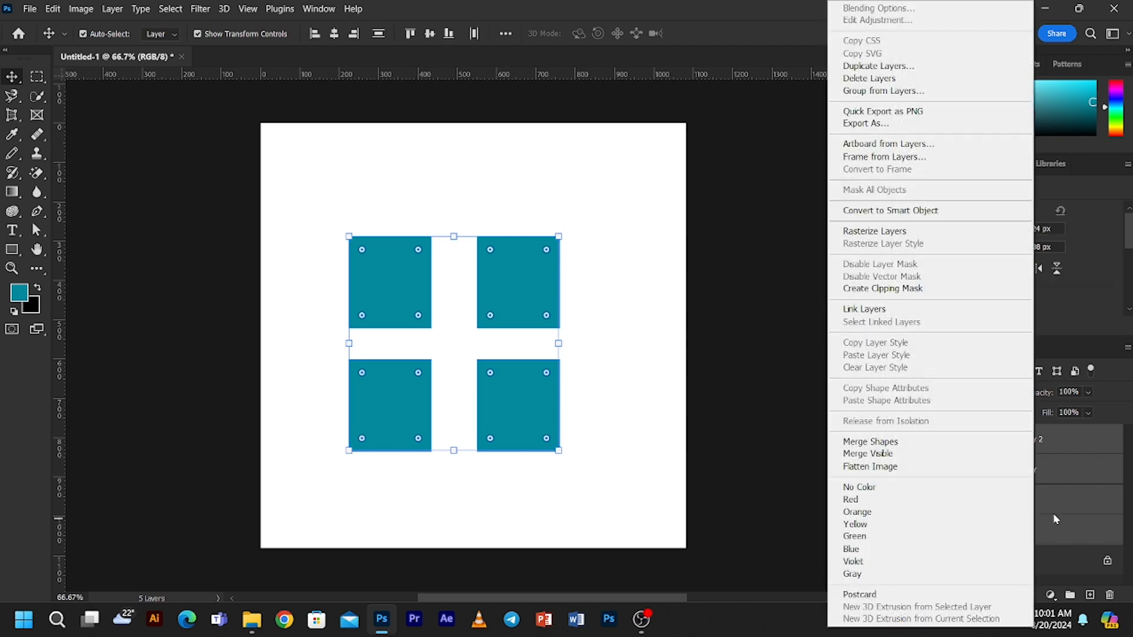
click(1052, 517)
right_click(1024, 500)
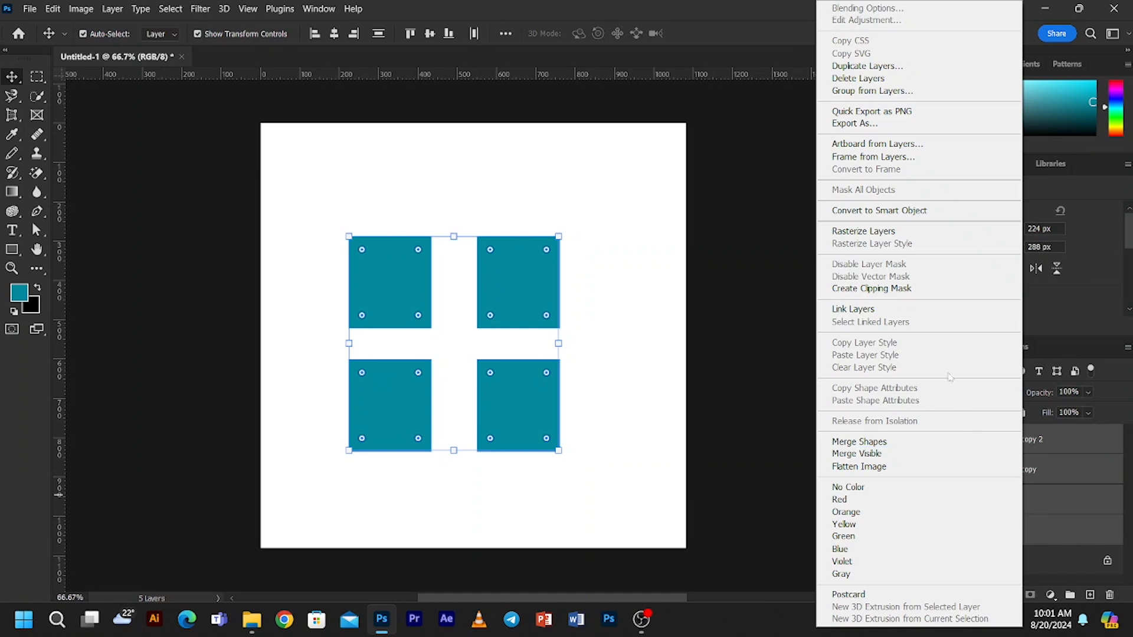
click(852, 309)
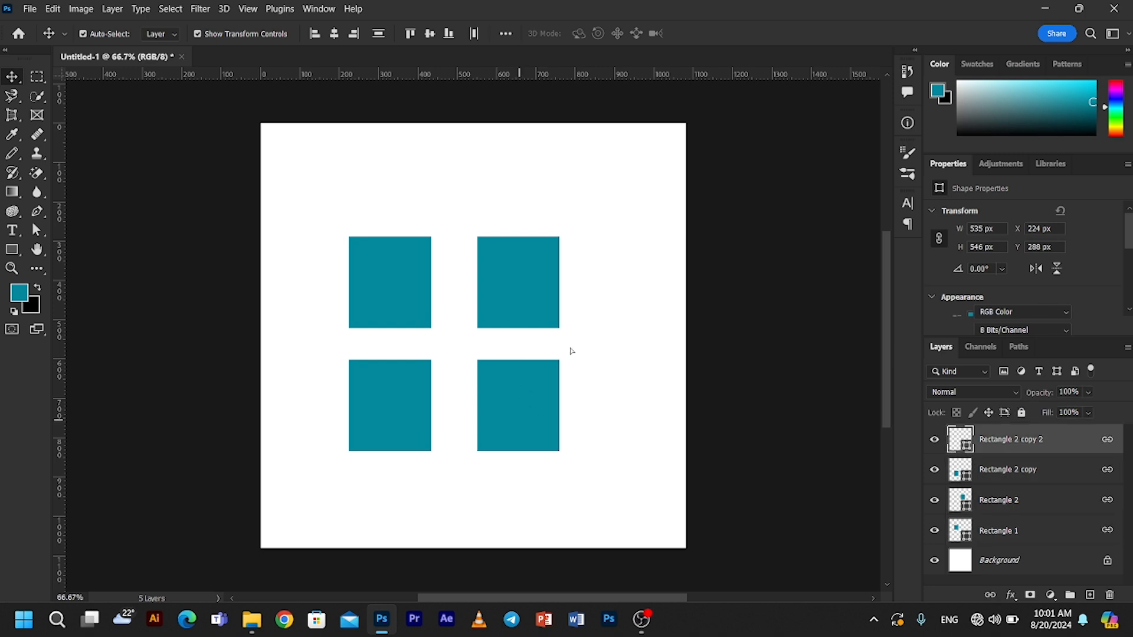
Move the linked rectangles around the canvas by the lower-right one, placing the group at about X 120 px, Y 299 px
drag(534, 449, 492, 403)
click(509, 388)
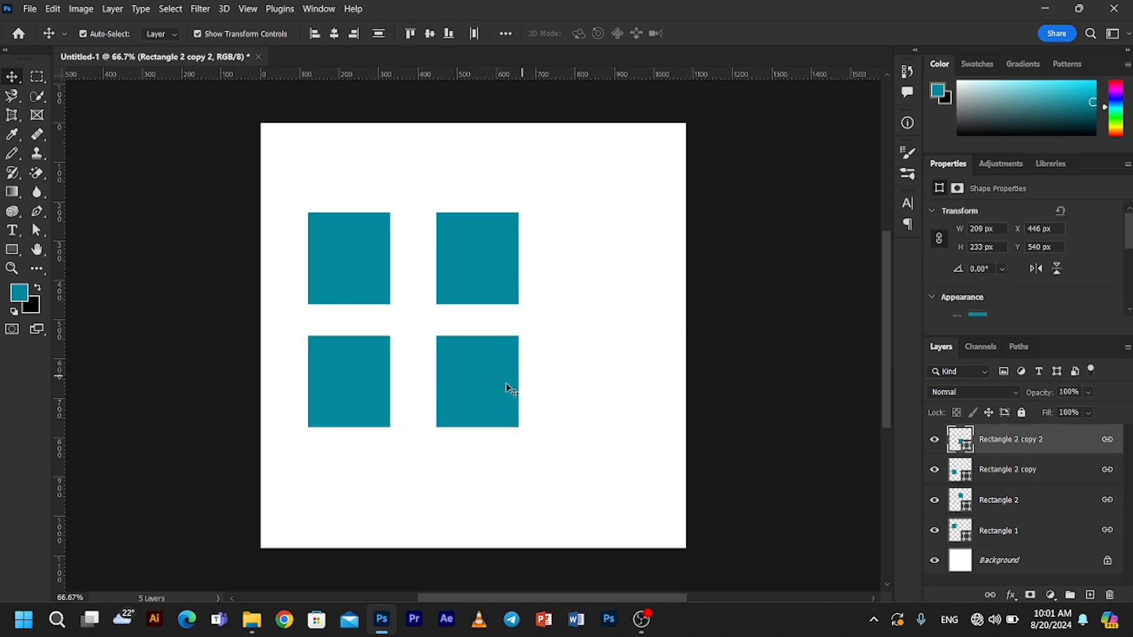
drag(496, 378, 568, 380)
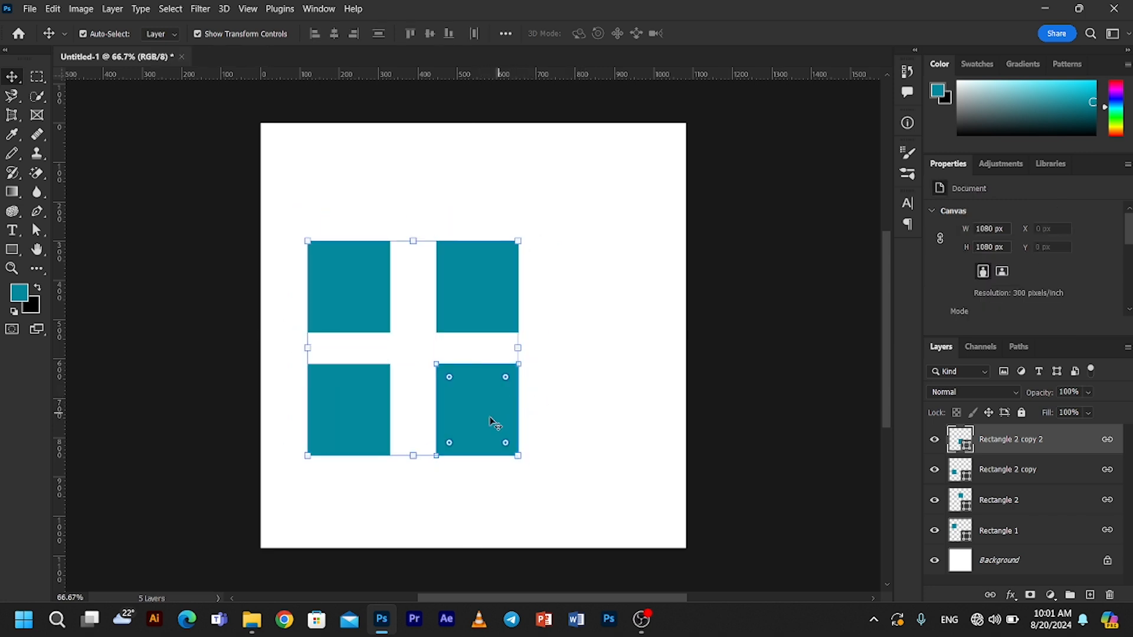
click(495, 424)
Change the fill colour of the lower-right rectangle, Rectangle 2 copy 2, to dark teal 153e44
click(971, 448)
click(968, 450)
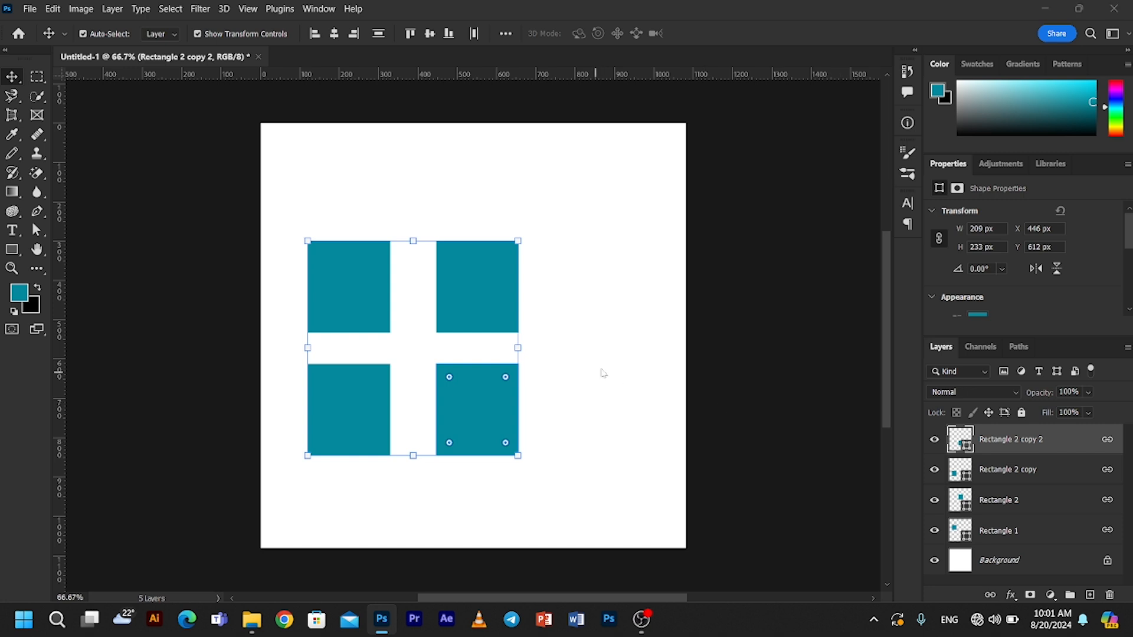
click(823, 423)
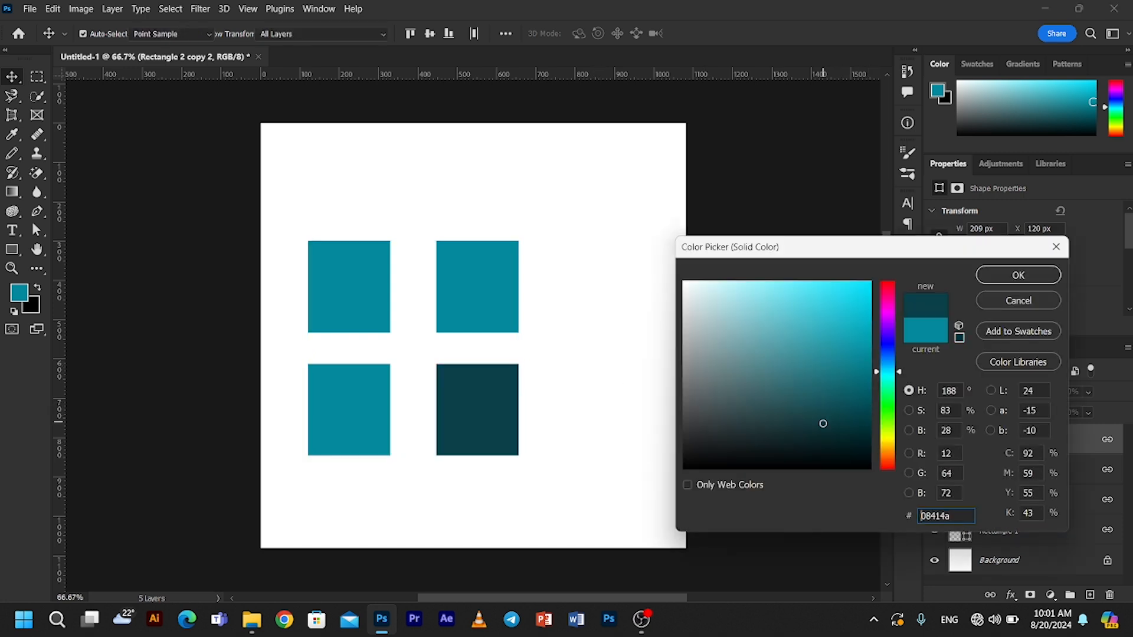
mouse_move(823, 424)
mouse_down()
mouse_move(807, 406)
mouse_move(813, 420)
mouse_up()
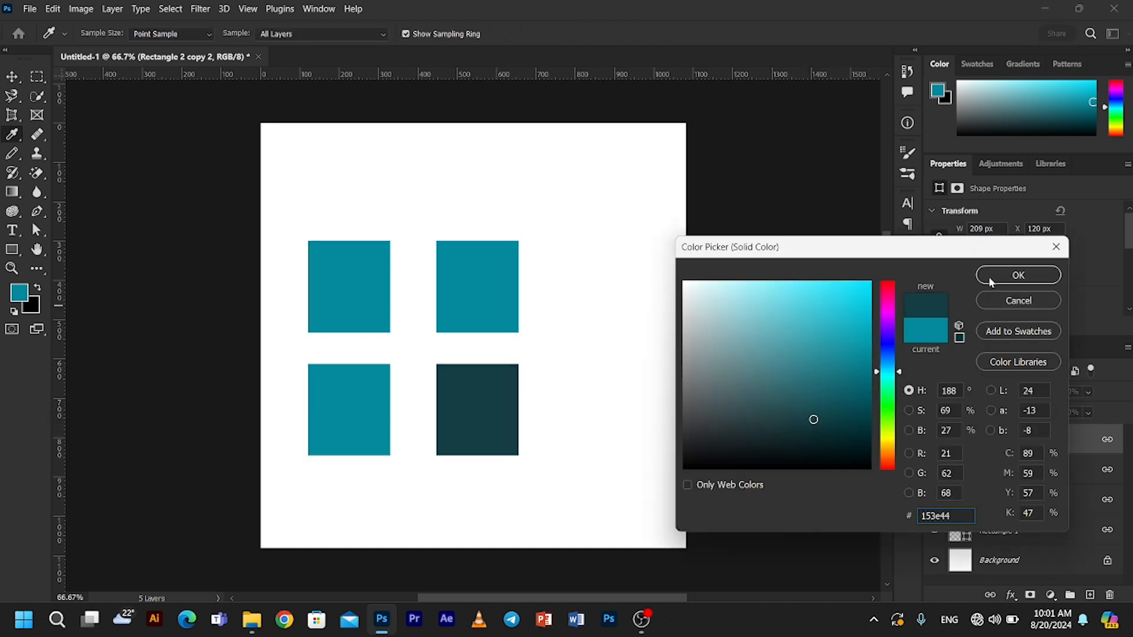
click(990, 276)
key(v)
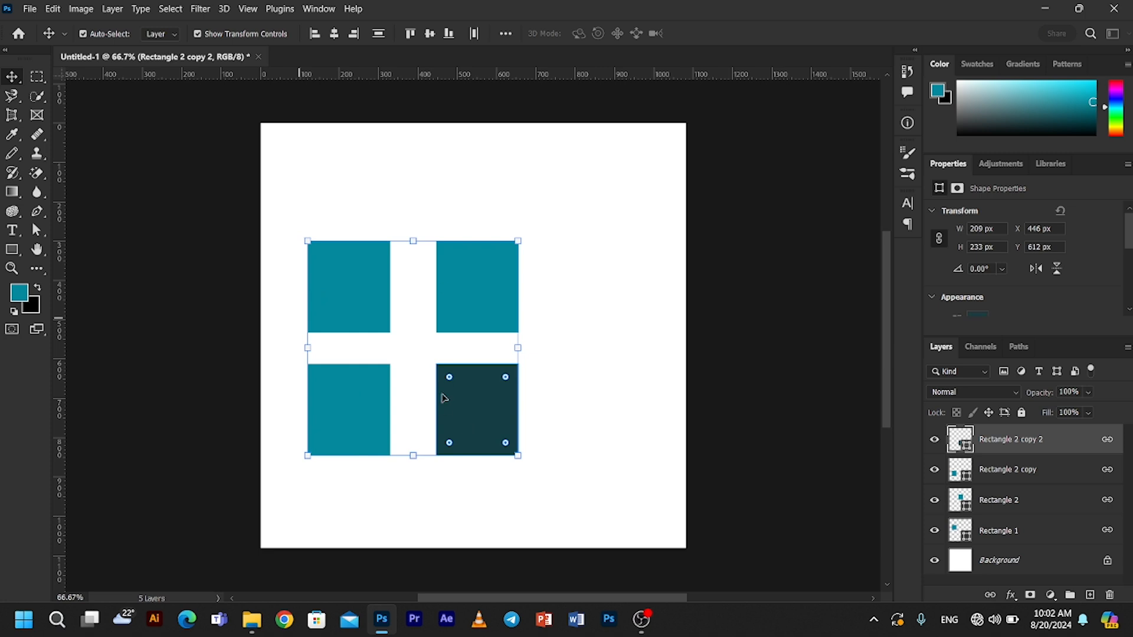
Change the fill colour of the upper-left rectangle, Rectangle 1, to orange f9ab05
click(556, 349)
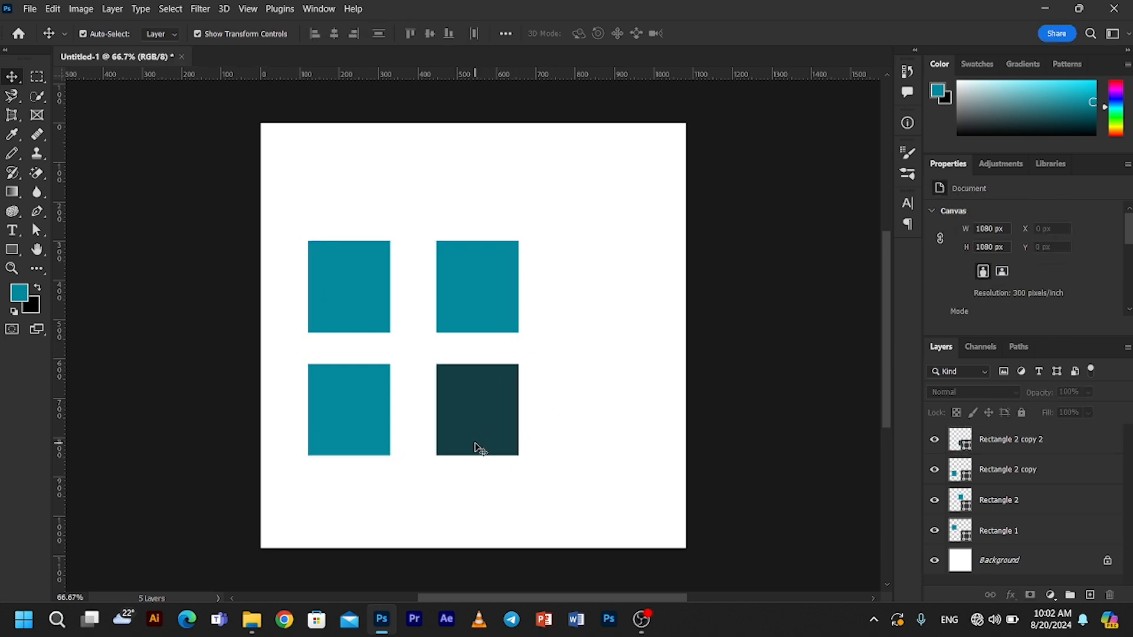
click(349, 316)
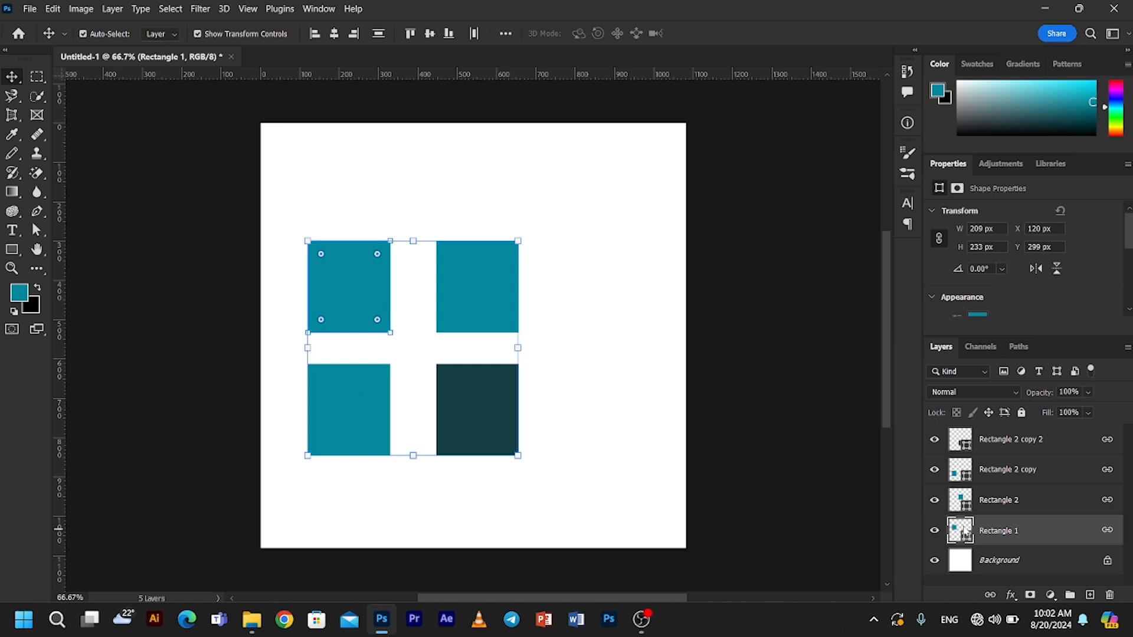
double_click(961, 530)
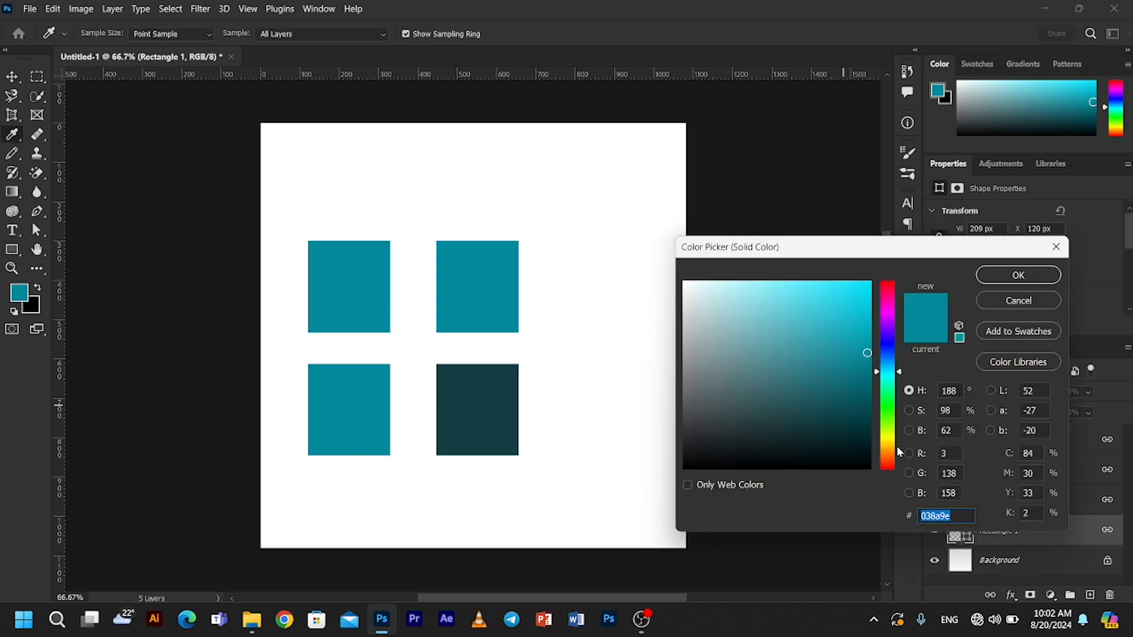
drag(867, 366, 868, 285)
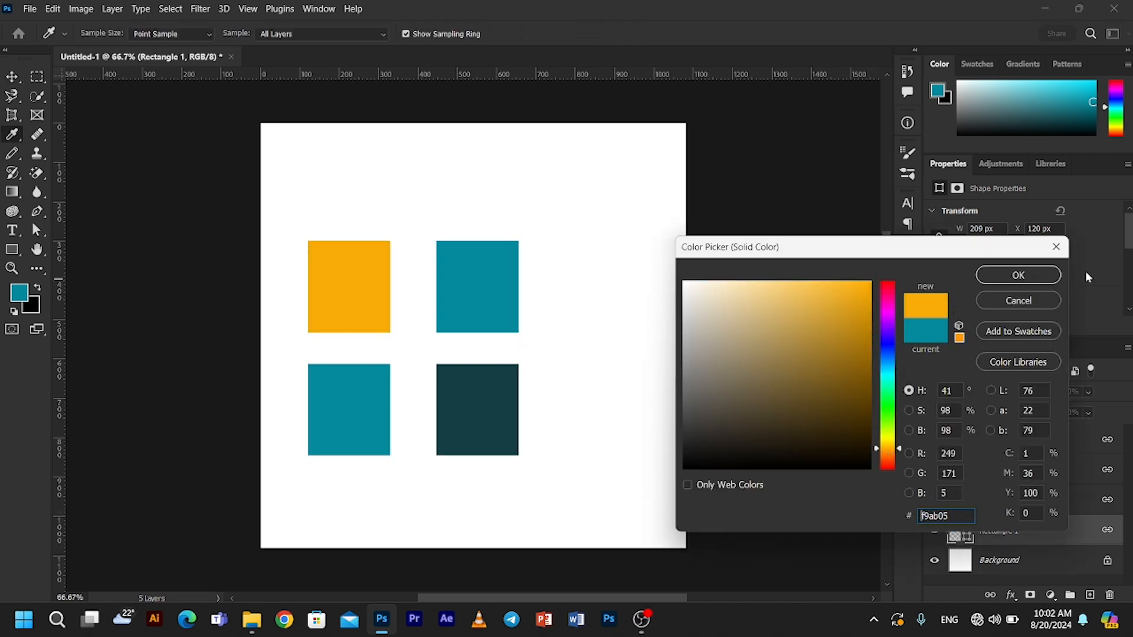
click(982, 280)
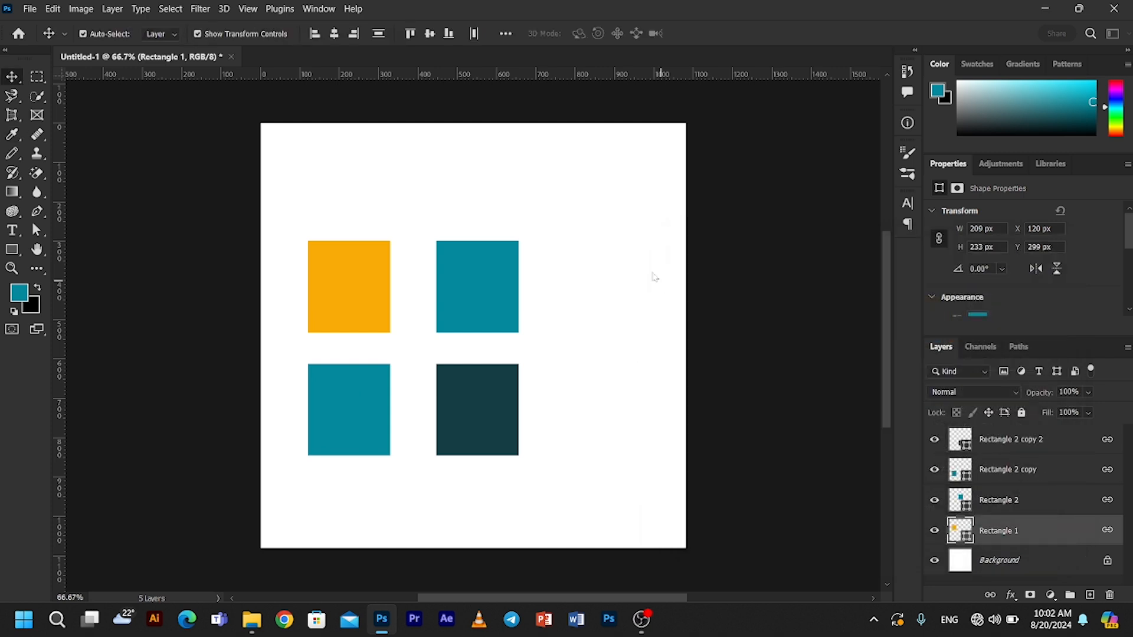
Try moving the linked rectangles by the dark lower-right one, and undo the group moves and colour changes
click(560, 413)
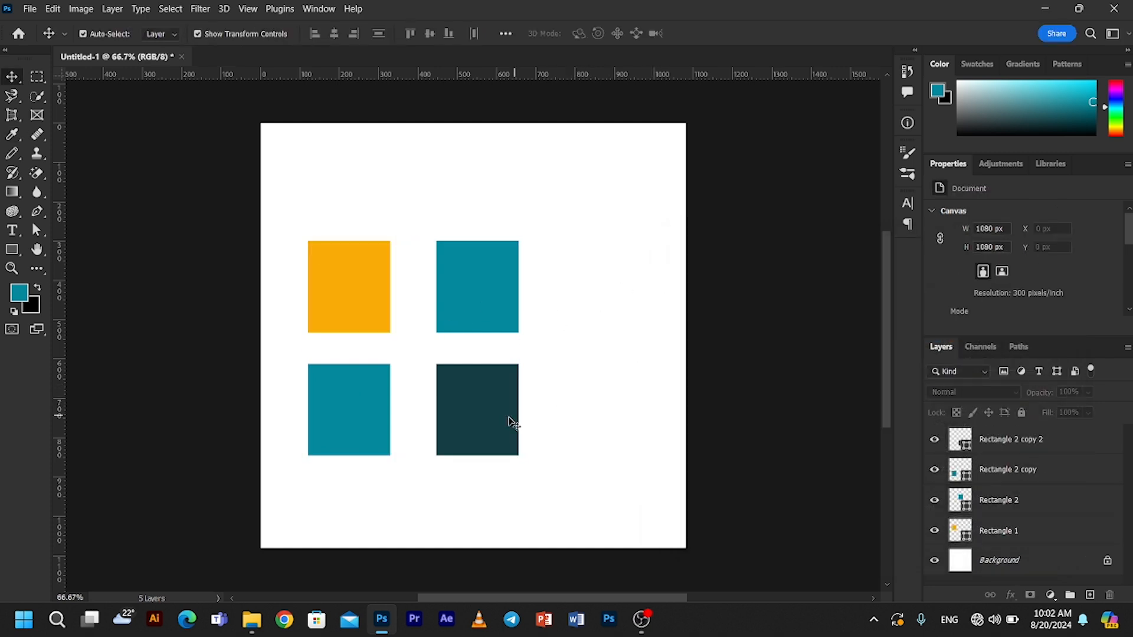
drag(514, 418, 549, 421)
click(602, 367)
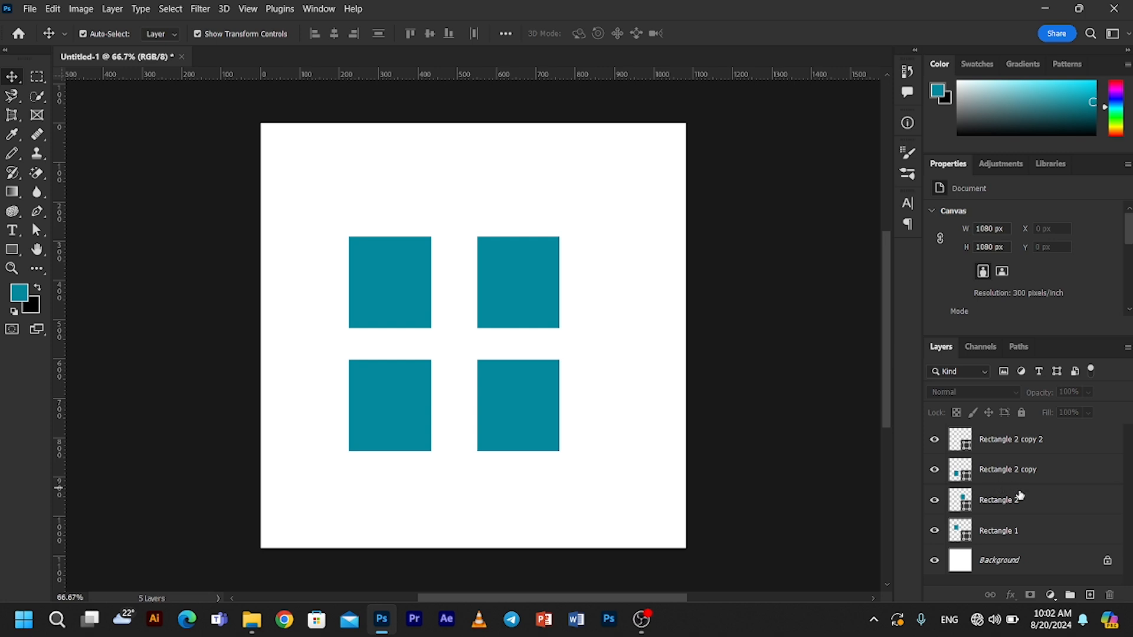
Select the four linked layers from Rectangle 1 to Rectangle 2 copy 2 together, and clear the selection
click(1025, 535)
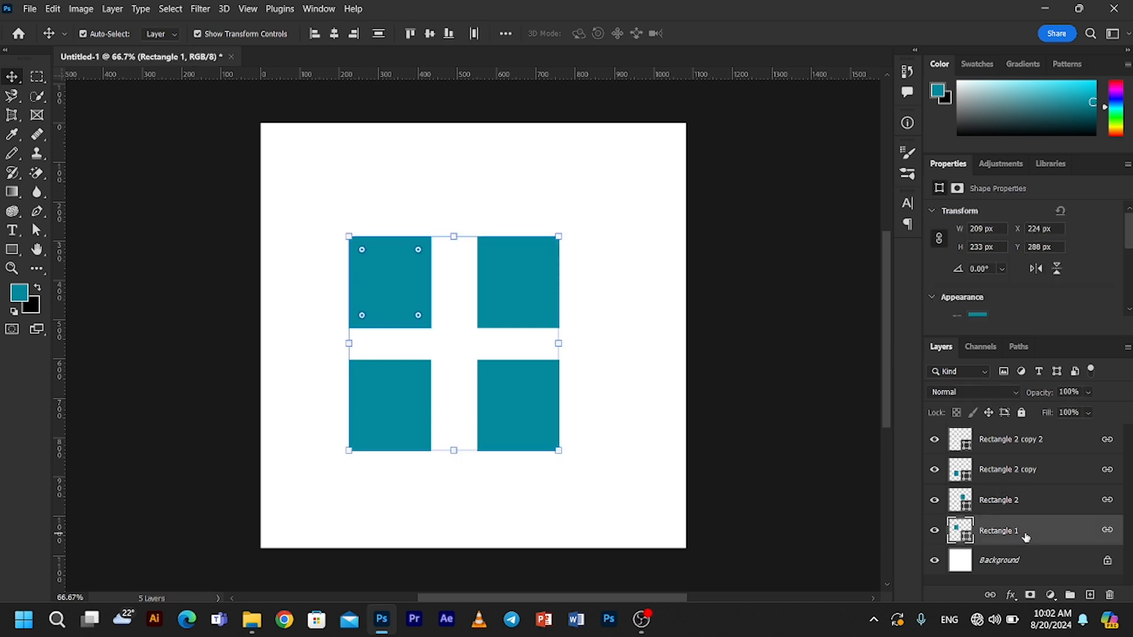
shift+click(1031, 447)
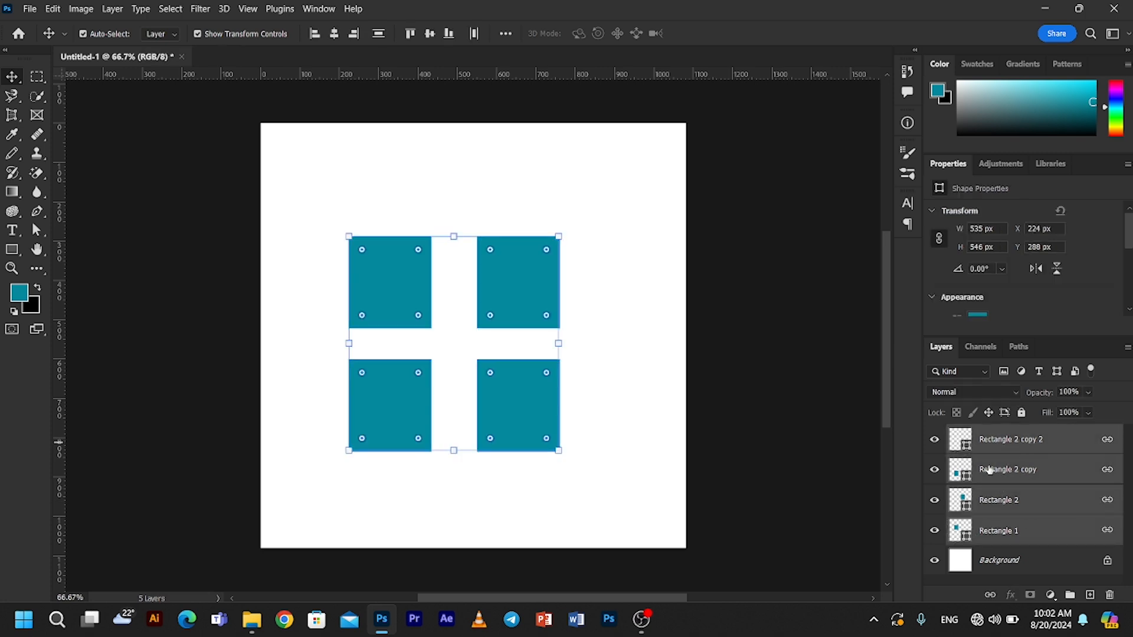
click(620, 375)
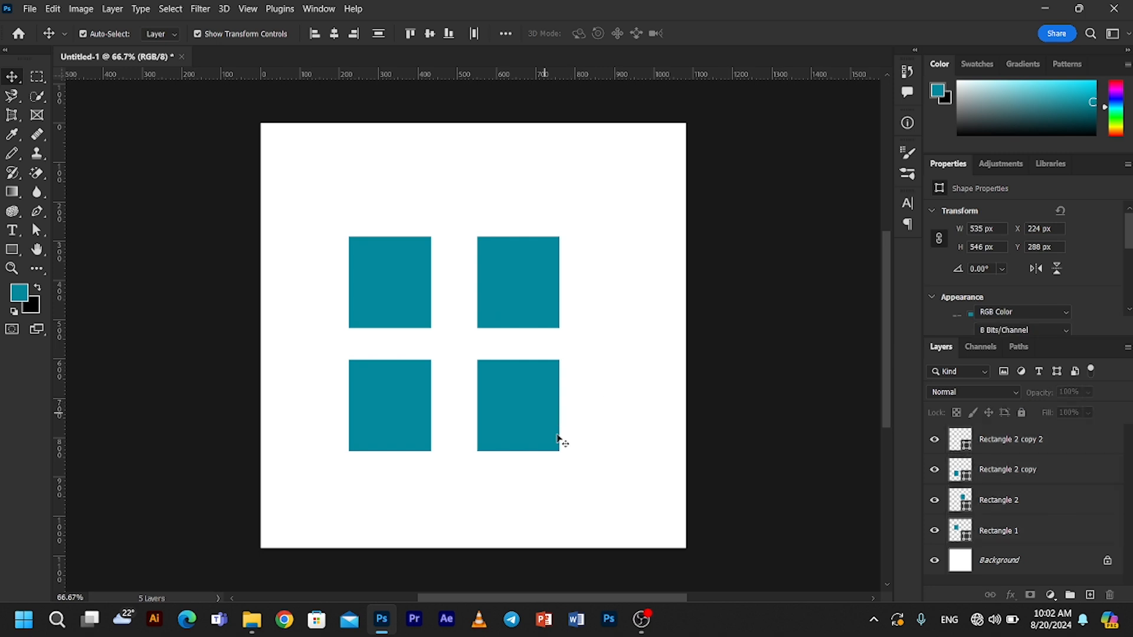
Move the linked group by its lower-right rectangle to about X 214 px, Y 172 px
drag(542, 405, 577, 451)
drag(545, 371, 539, 366)
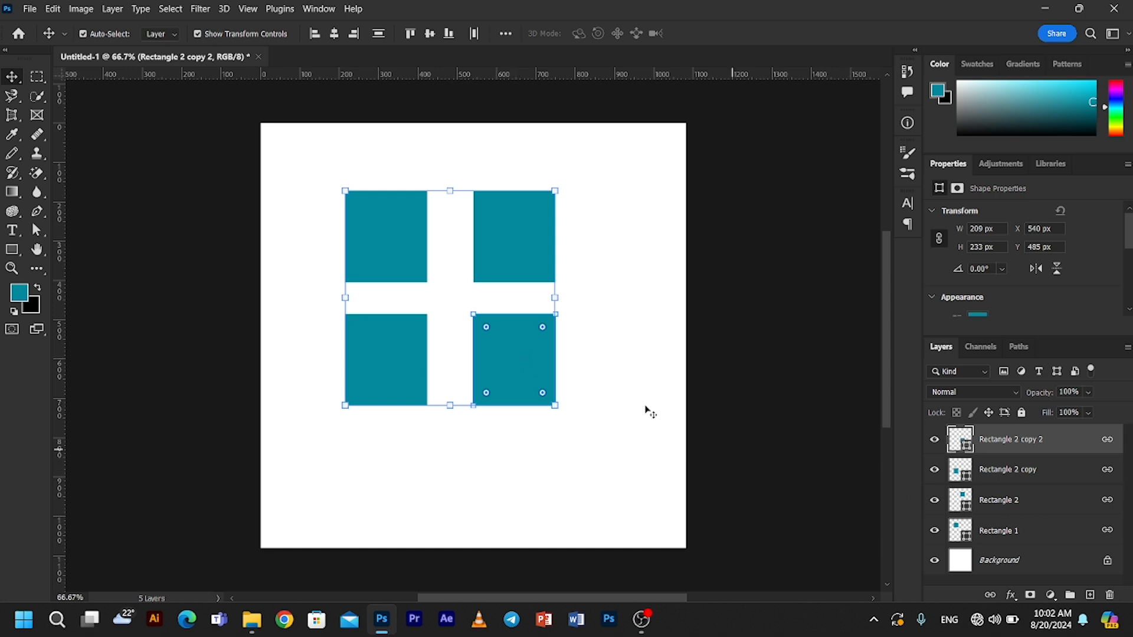
key(ctrl)
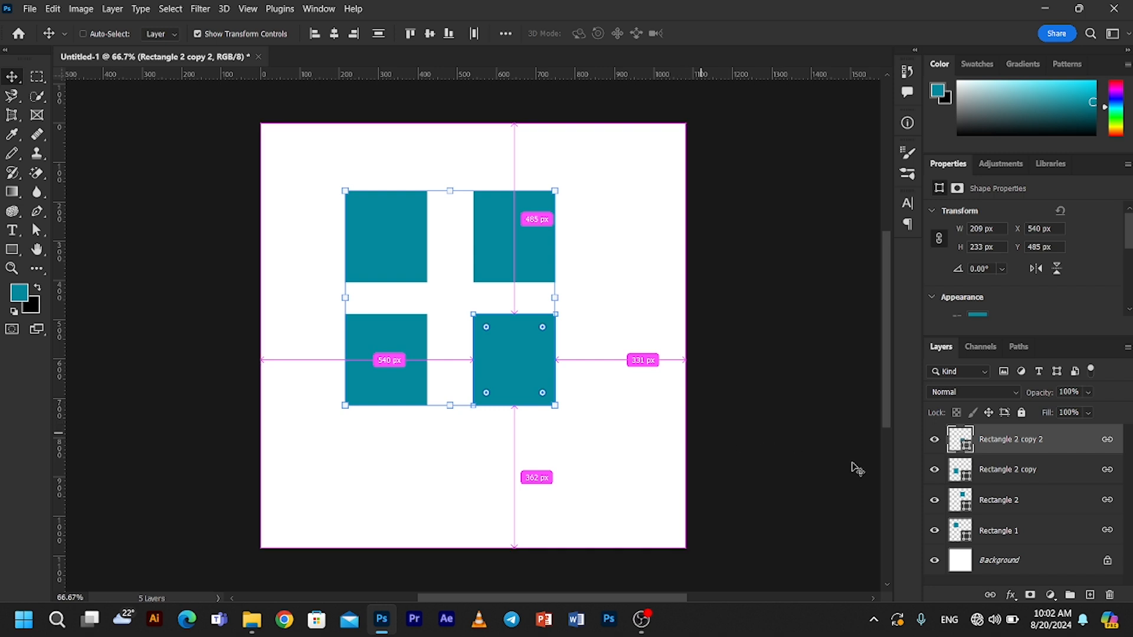
Select all four linked rectangle layers and unlink them
shift+click(1025, 537)
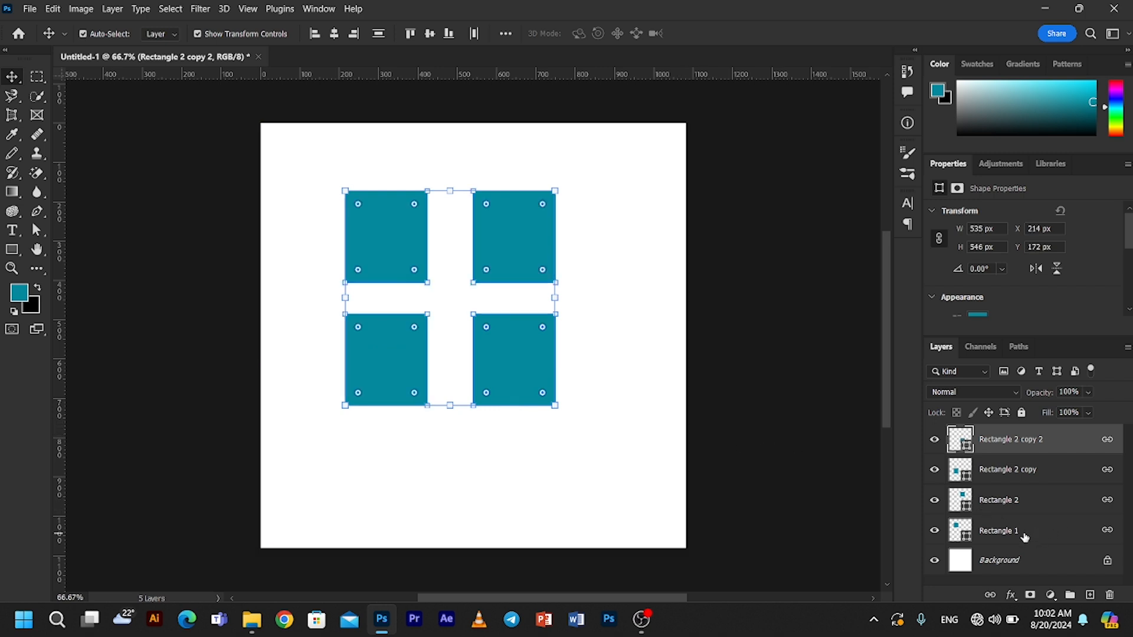
right_click(1012, 503)
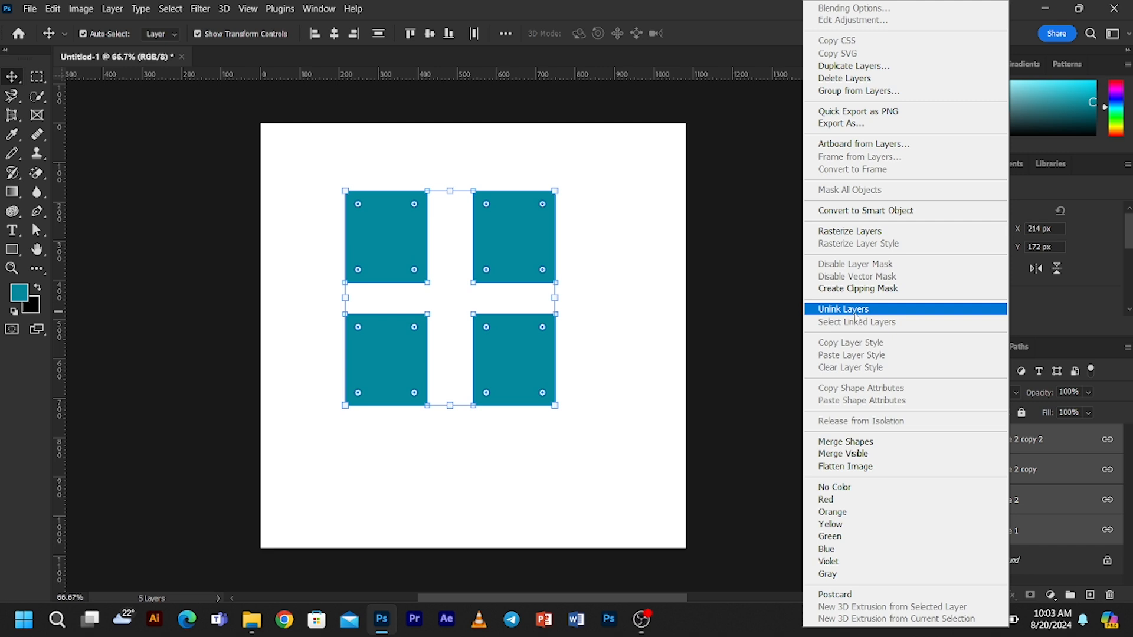
click(856, 312)
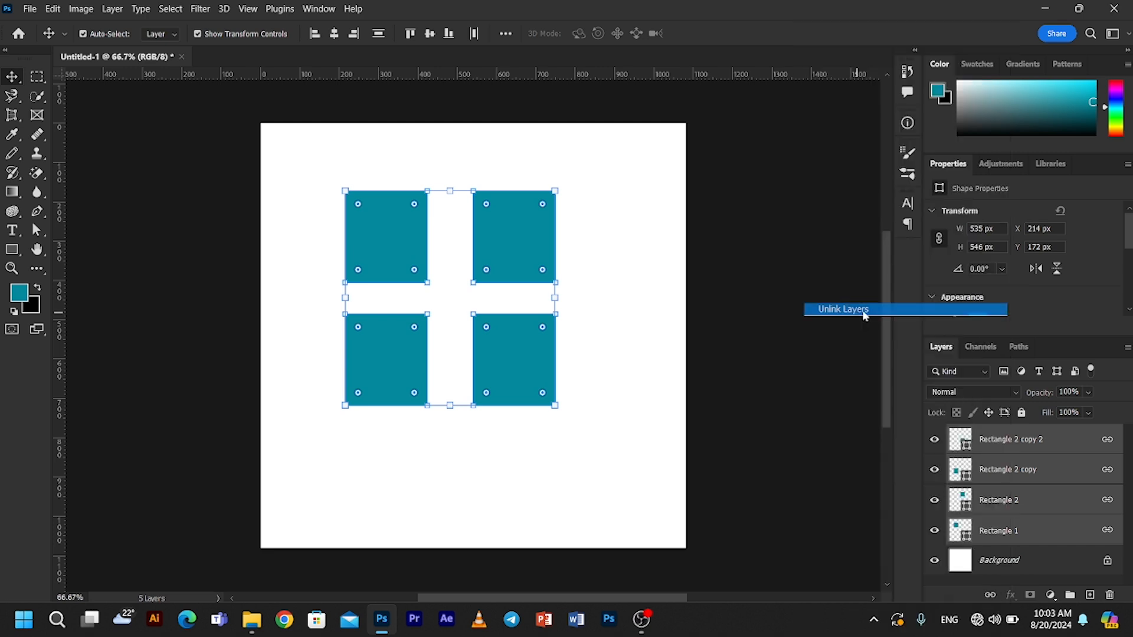
Try moving the unlinked lower-right rectangle on its own, undo the move, and clear the selection
click(638, 377)
drag(526, 378, 587, 360)
key(ctrl+z)
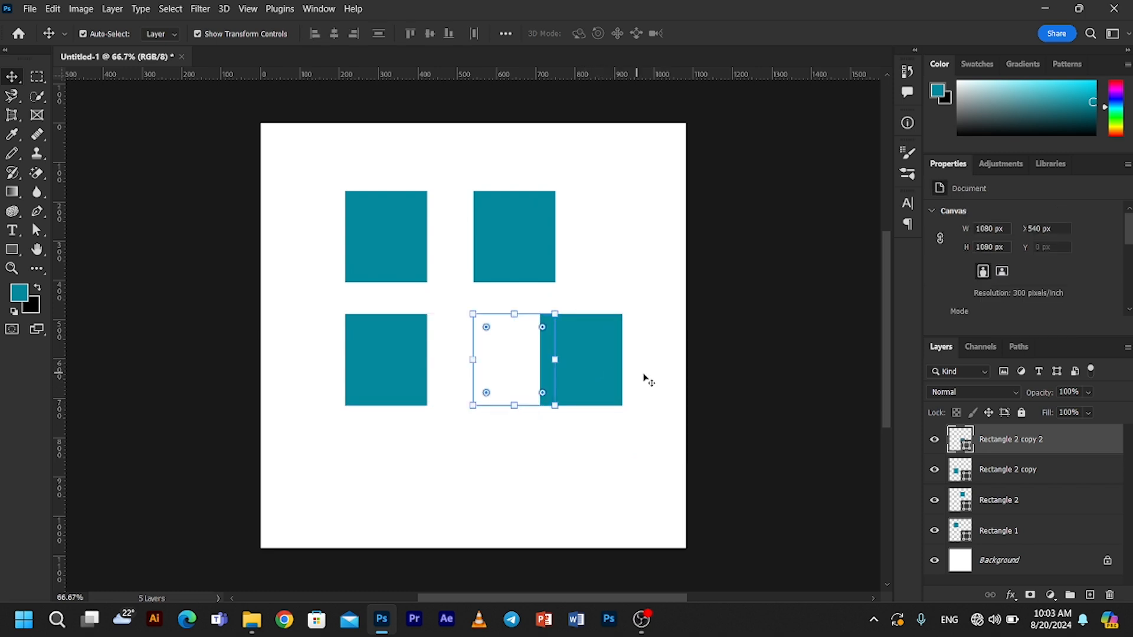
click(632, 345)
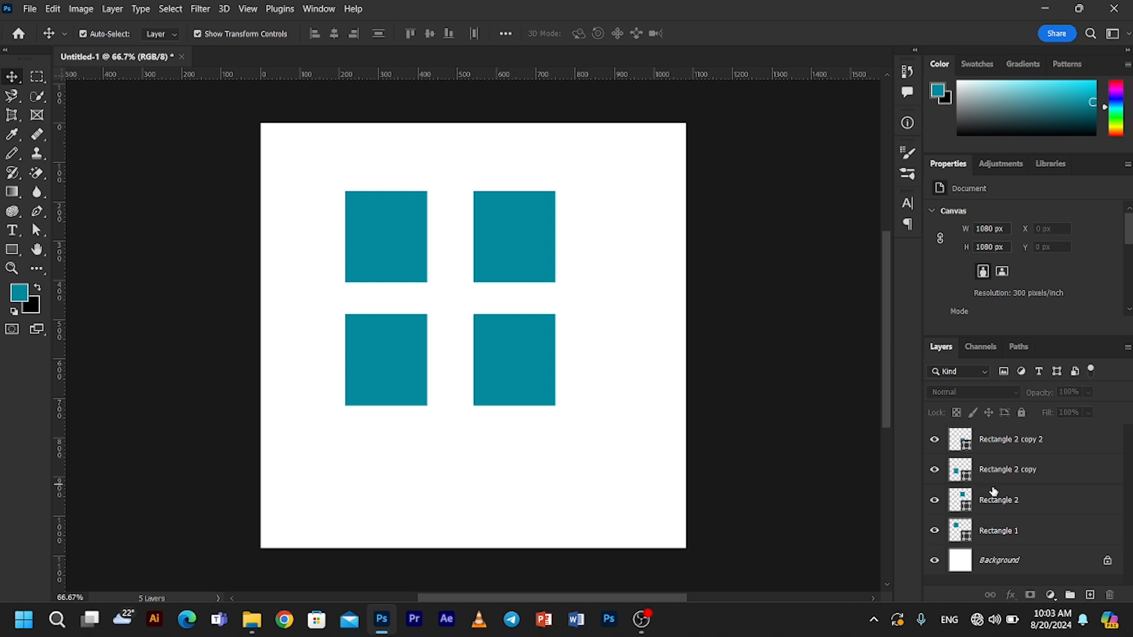
Select the four rectangle layers together and group them under the name "layers"
click(538, 393)
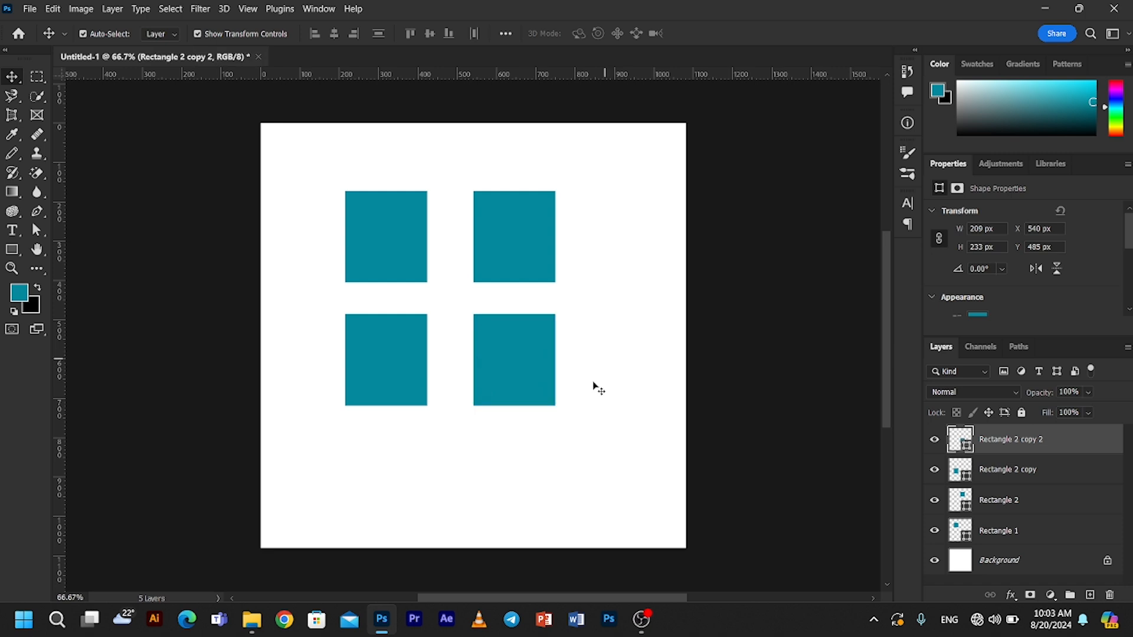
drag(601, 404, 359, 228)
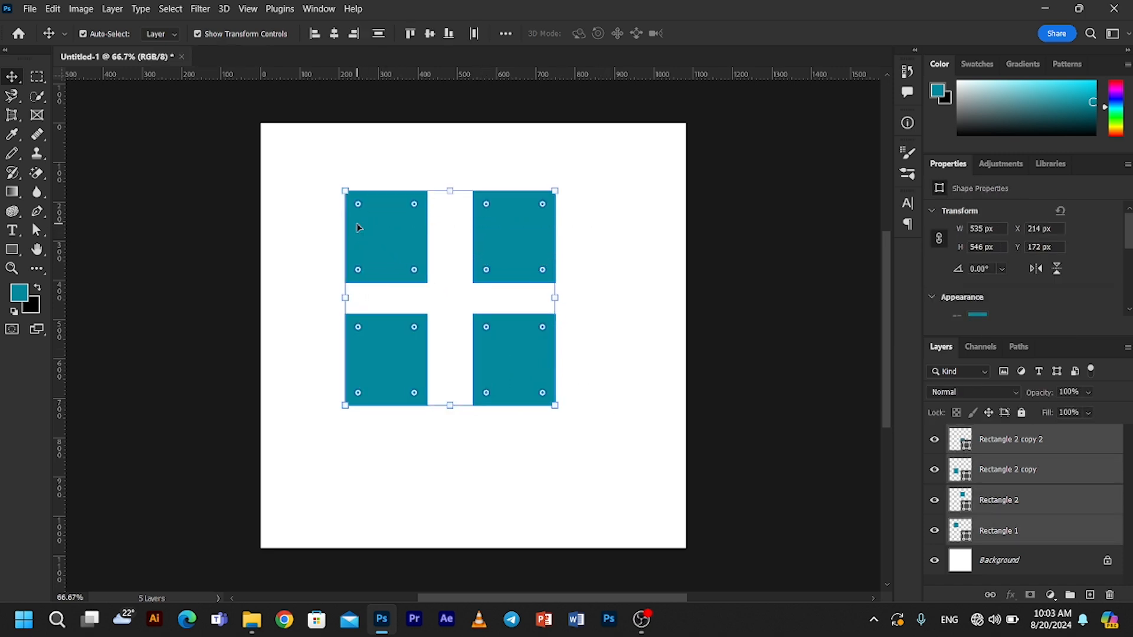
right_click(1019, 507)
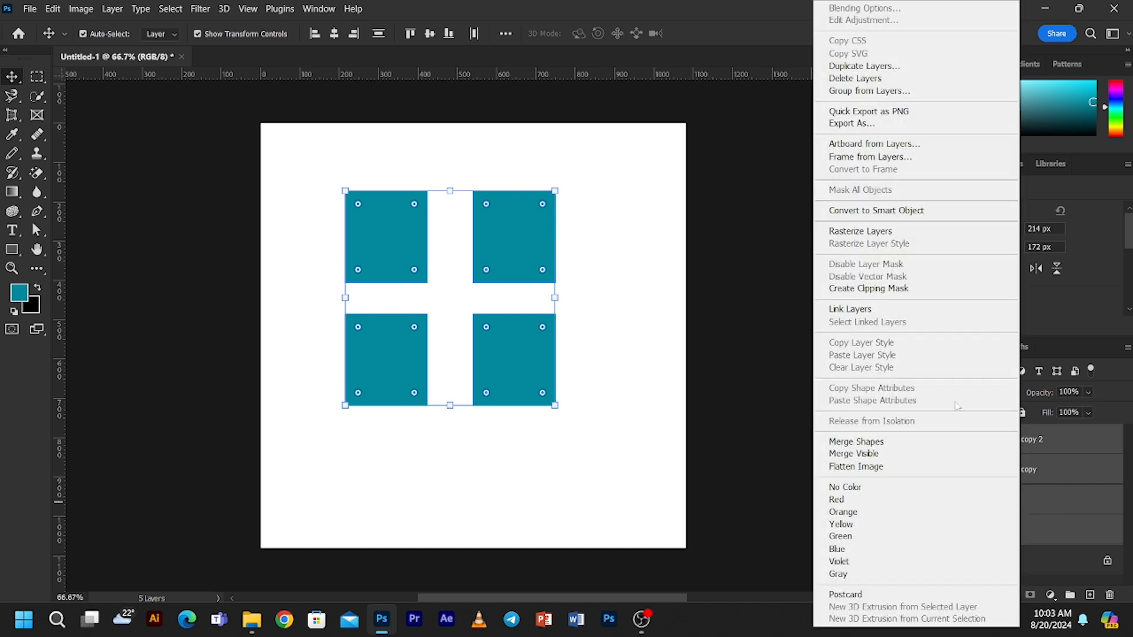
click(894, 95)
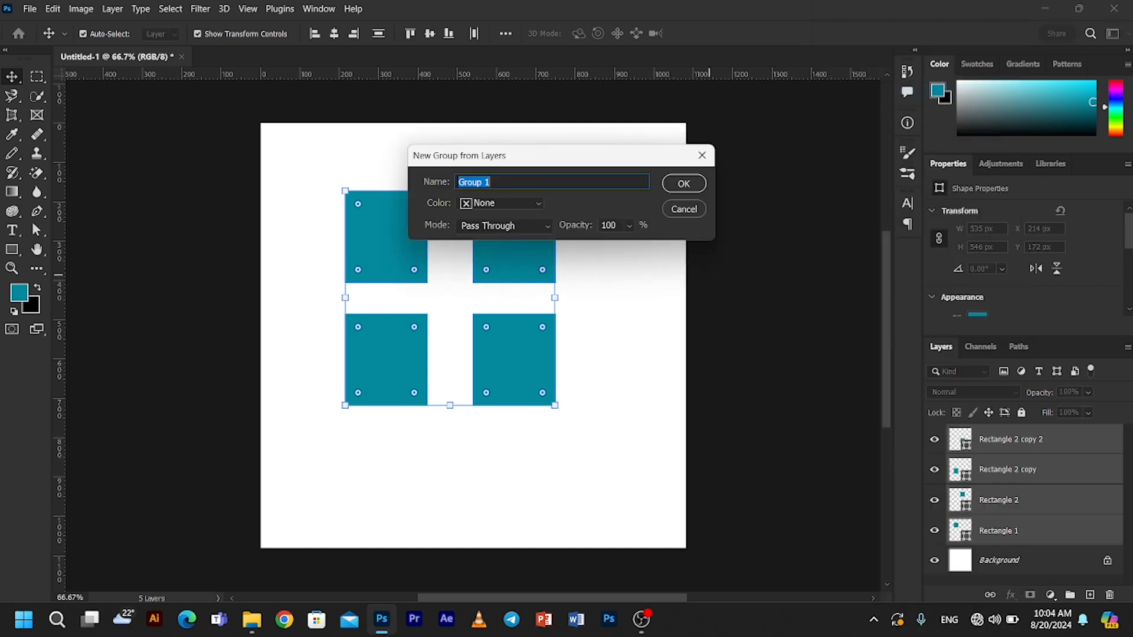
text(layers)
key(Return)
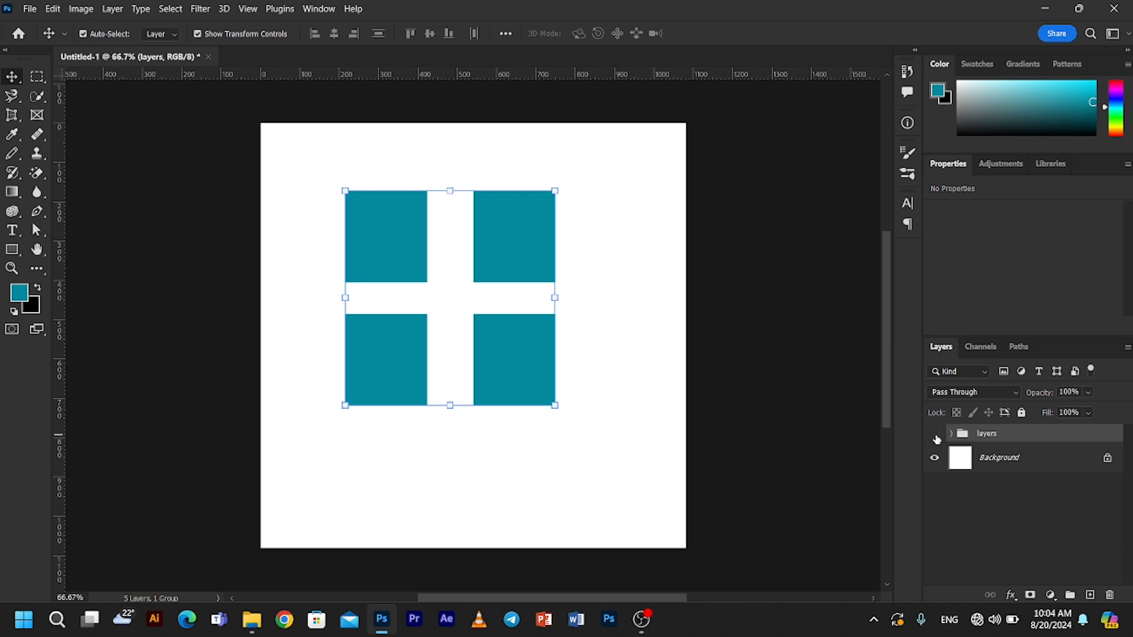
Hide and reshow the layers group, and do the same with Rectangle 2 copy 2 inside it
click(935, 435)
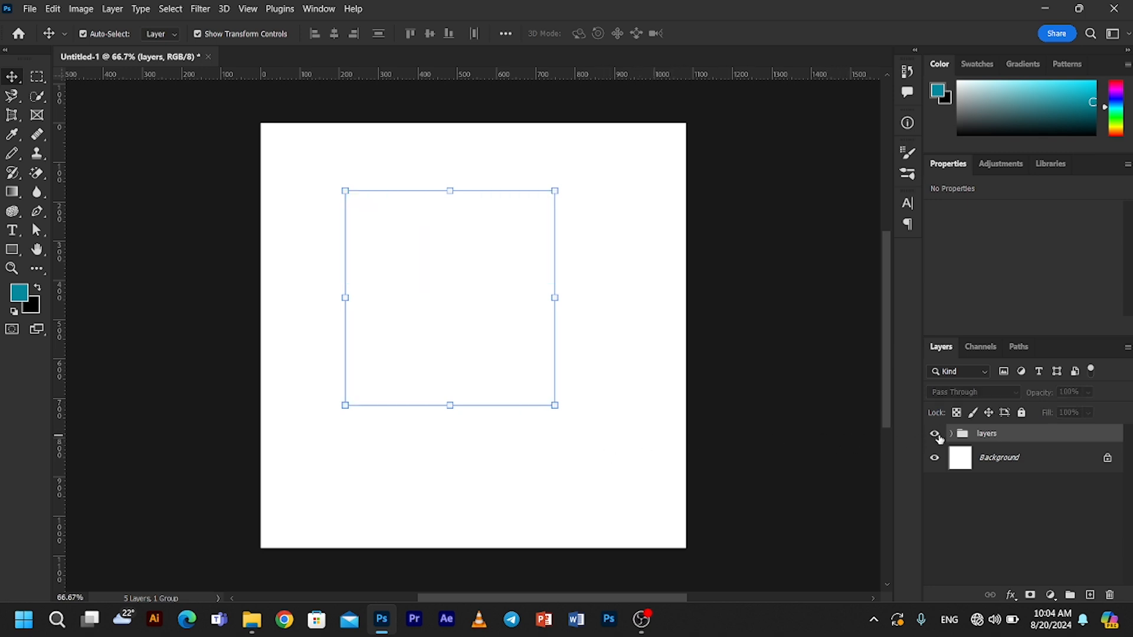
click(937, 436)
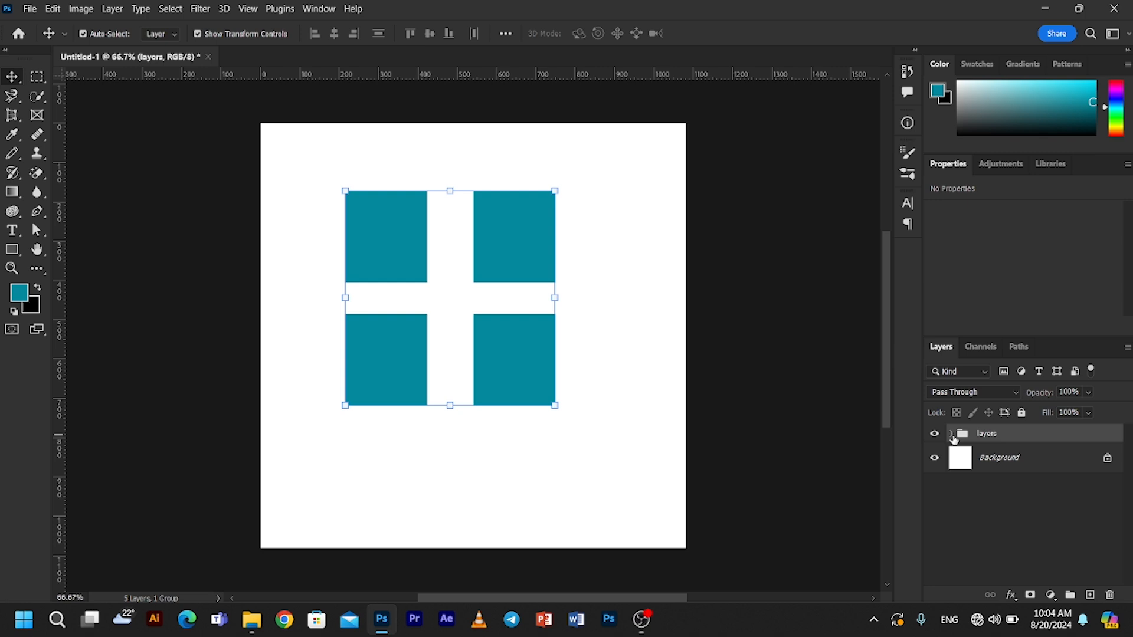
click(951, 434)
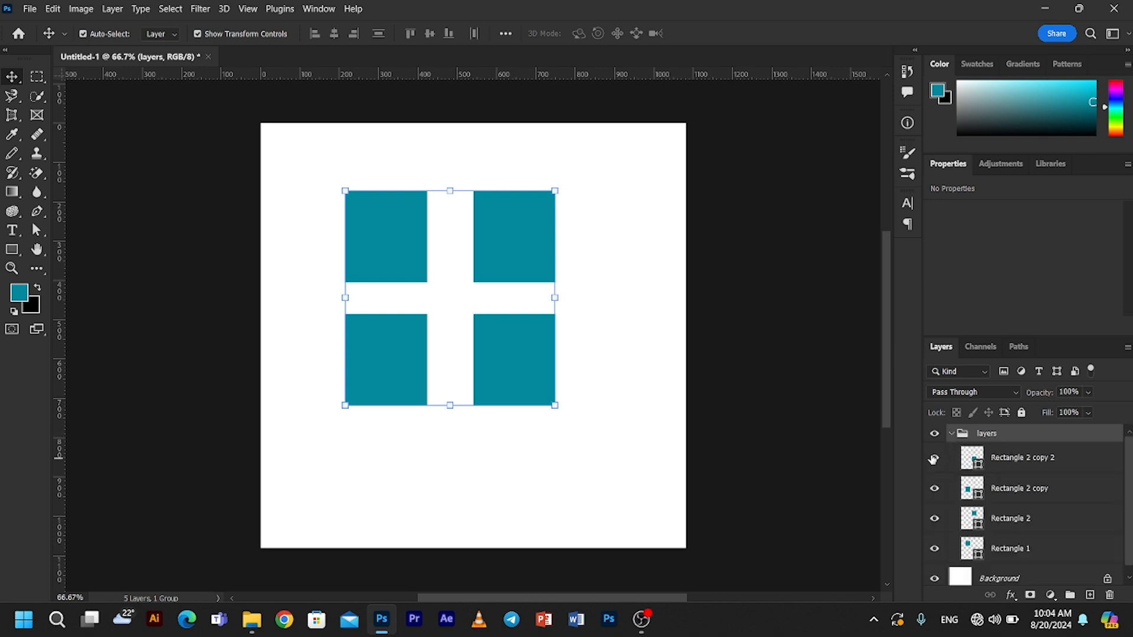
click(934, 459)
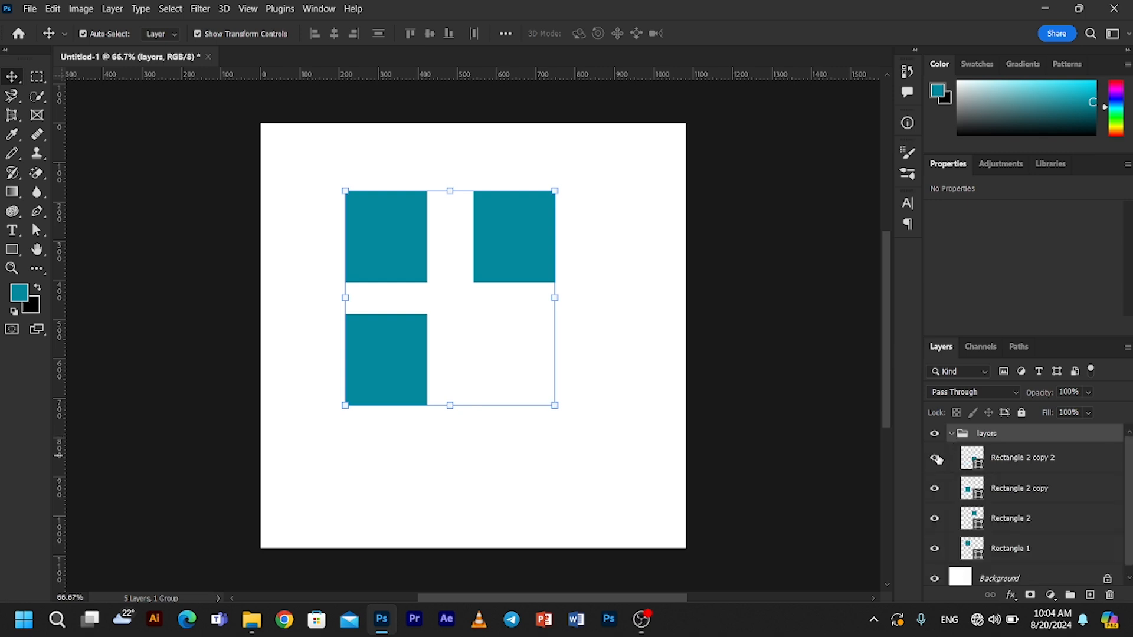
click(934, 459)
click(952, 434)
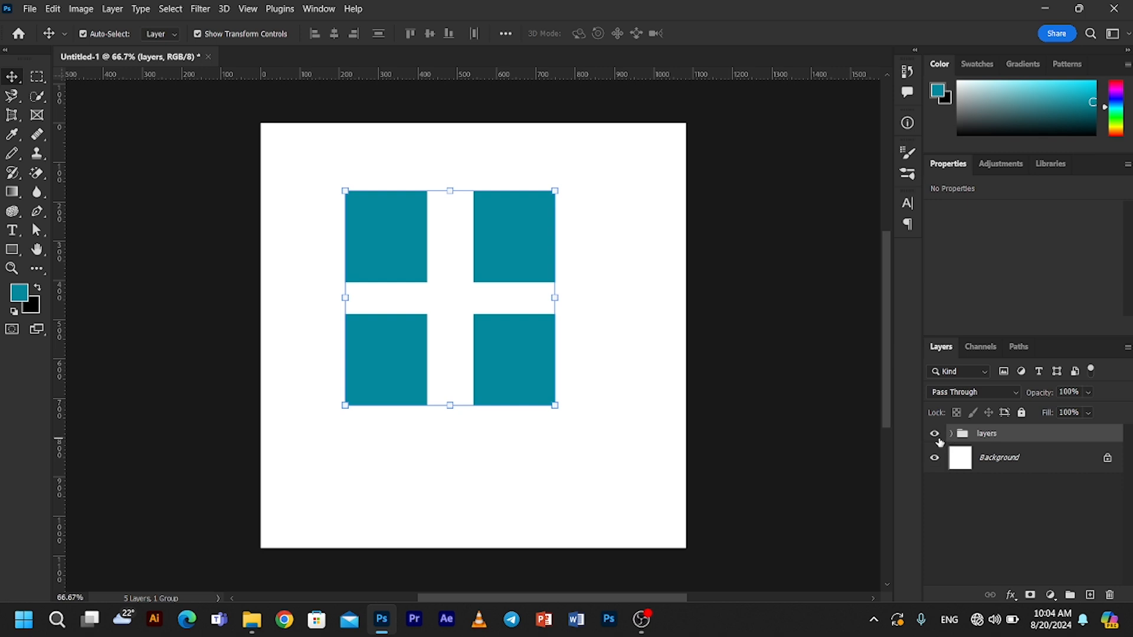
click(937, 436)
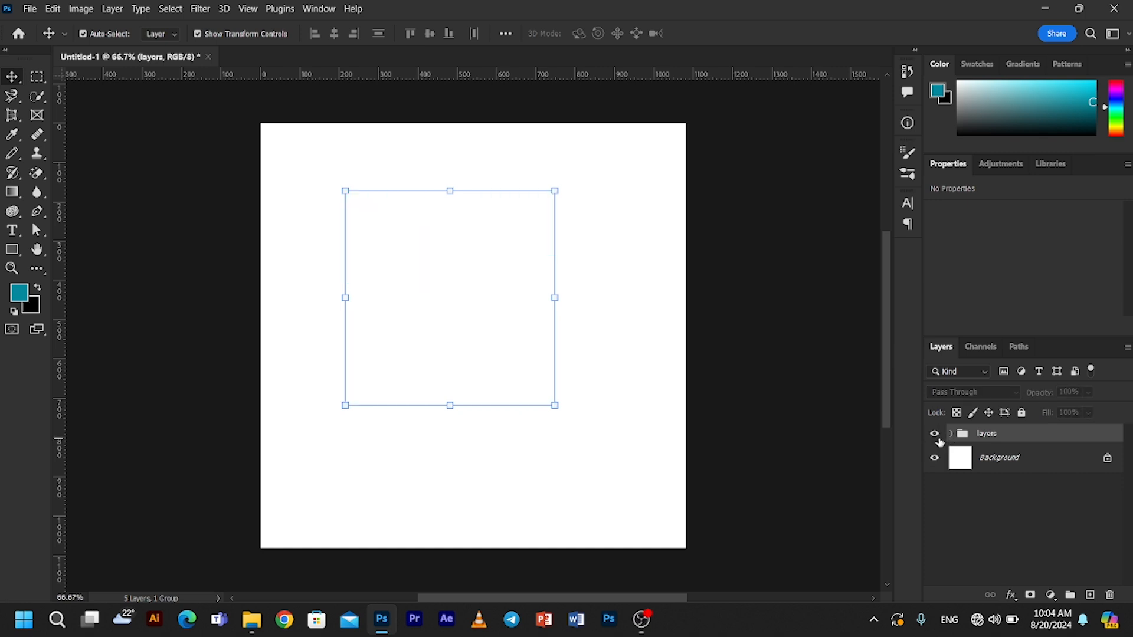
click(935, 435)
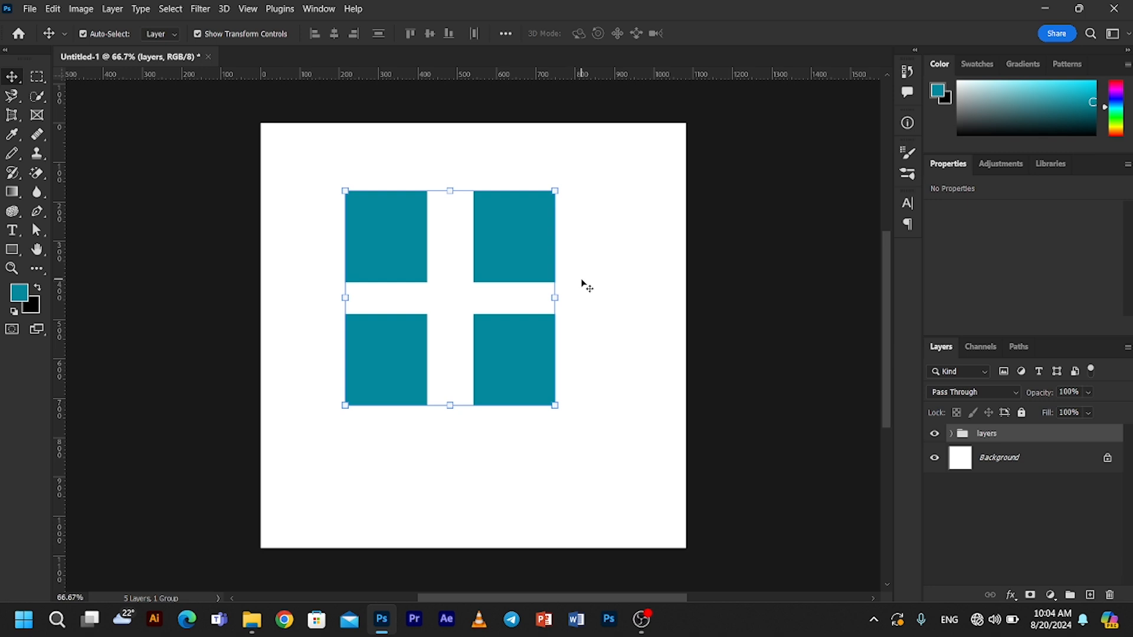
Select Rectangle 2 inside the layers group, undo the last change, and turn the group's visibility back on
click(500, 257)
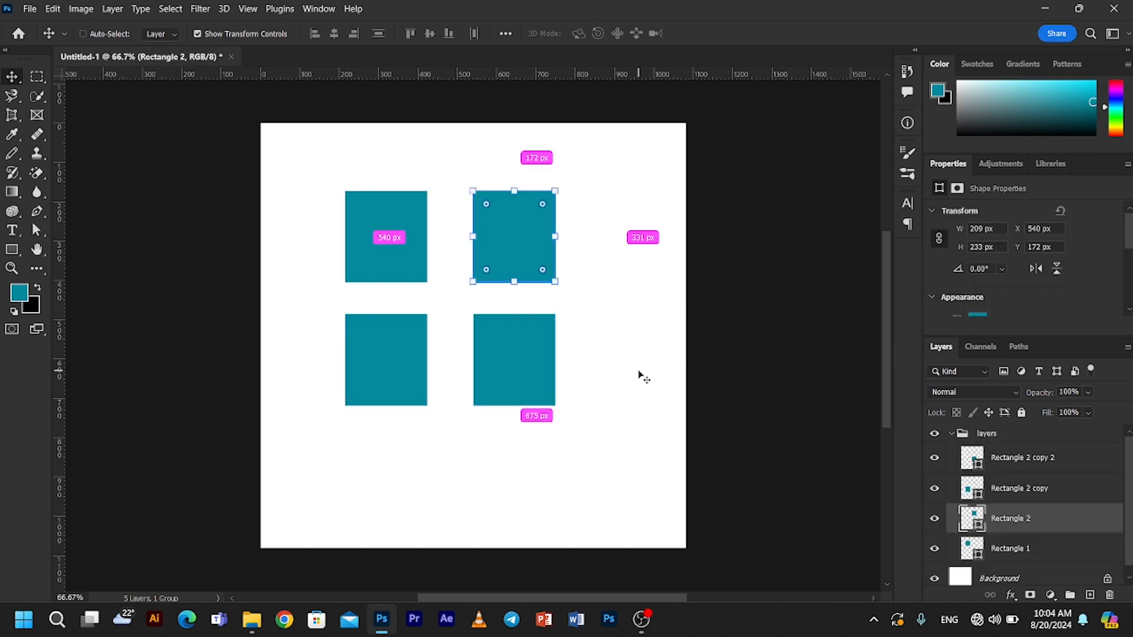
key(ctrl+z)
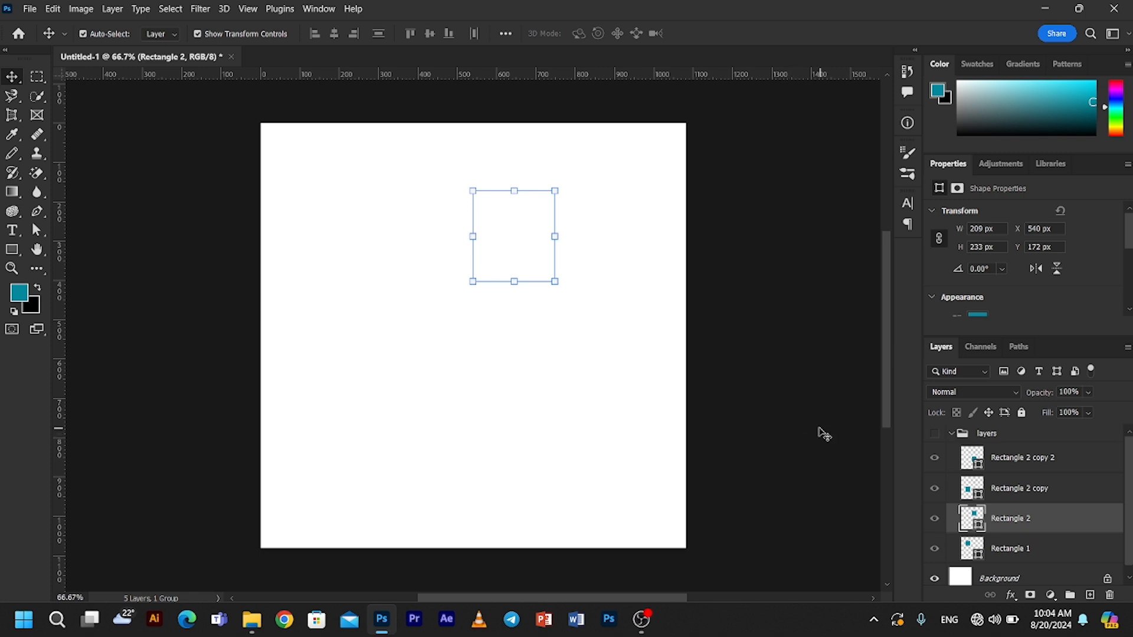
click(935, 434)
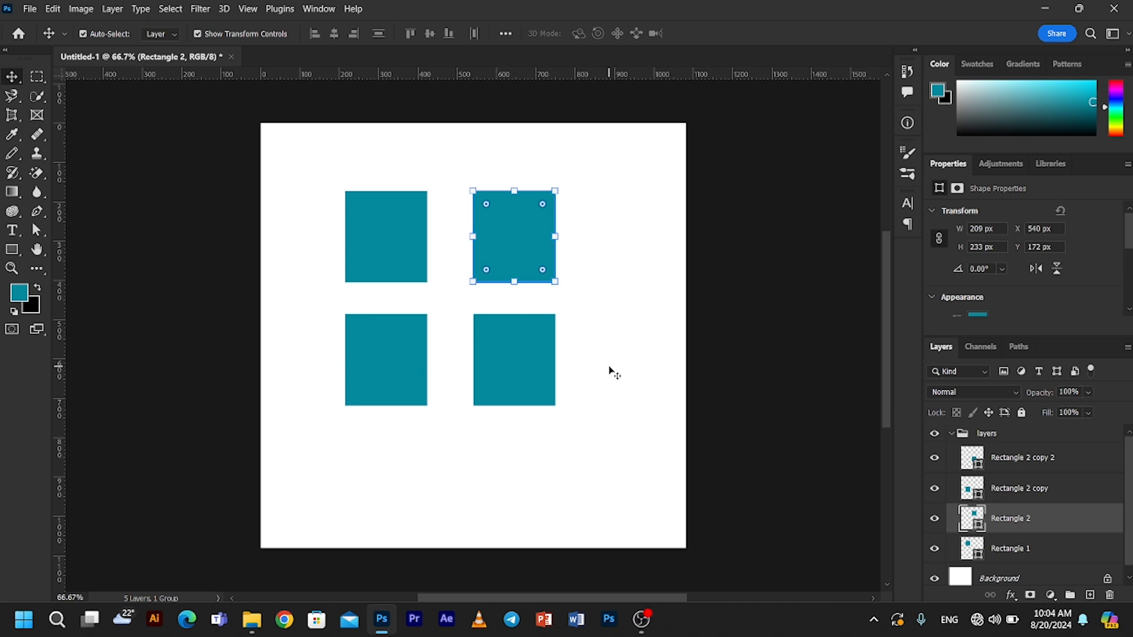
Try a reduced opacity of about 68% on Rectangle 2 and set it back to 100%
click(1088, 392)
drag(1107, 408, 999, 432)
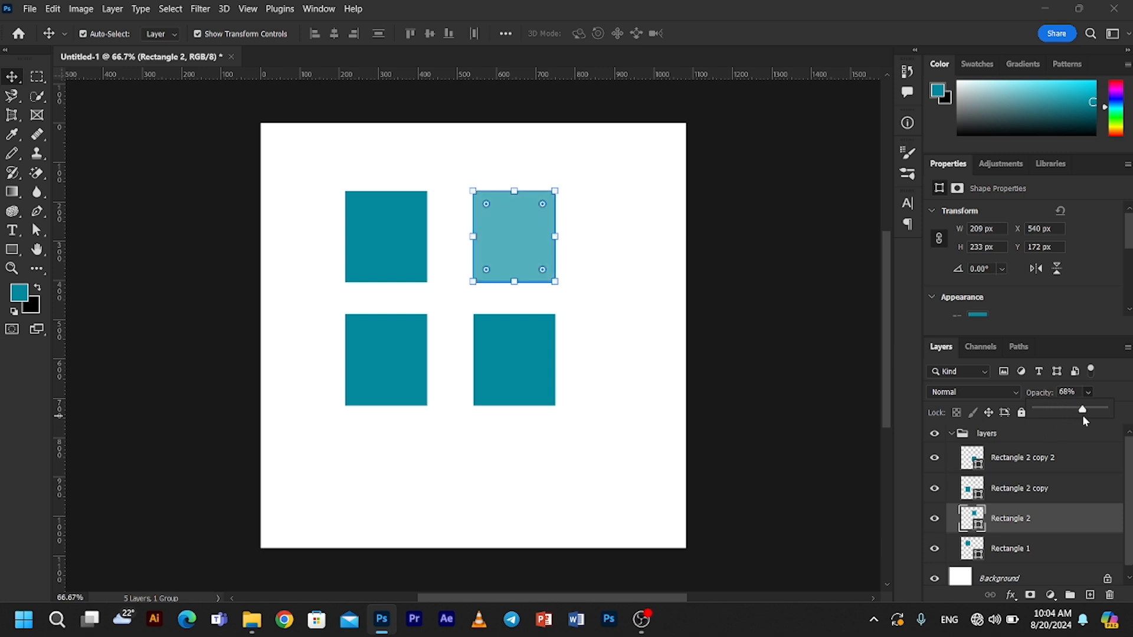
drag(1083, 410, 1126, 403)
Try a reduced opacity of about 29% on the whole layers group, set it back to 100%, and clear the selection
click(956, 438)
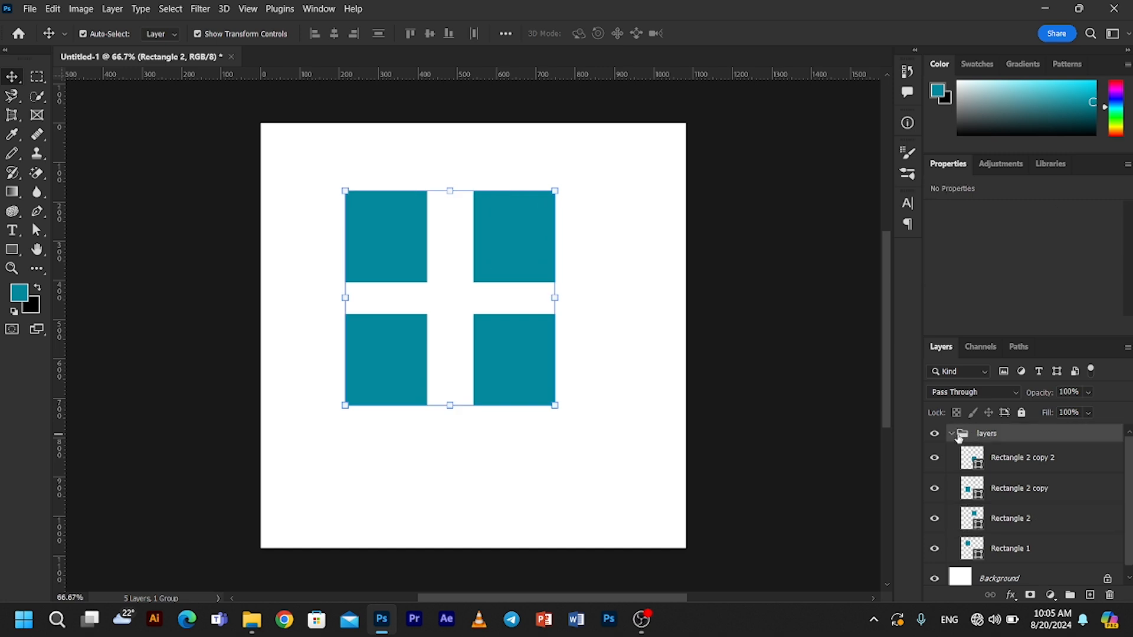
click(952, 435)
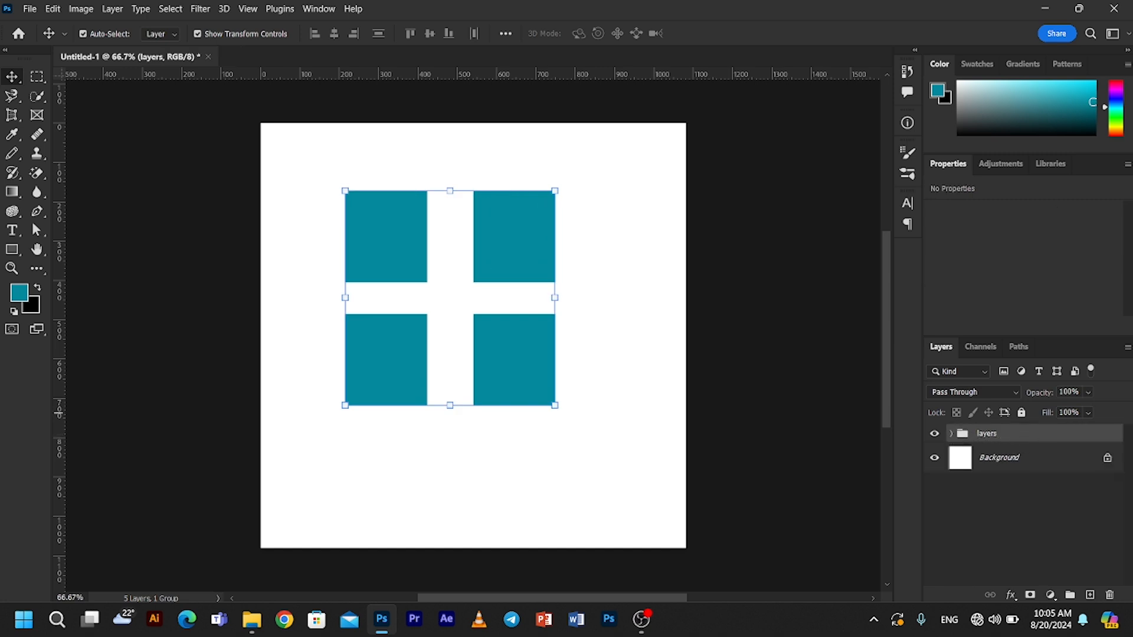
click(1089, 393)
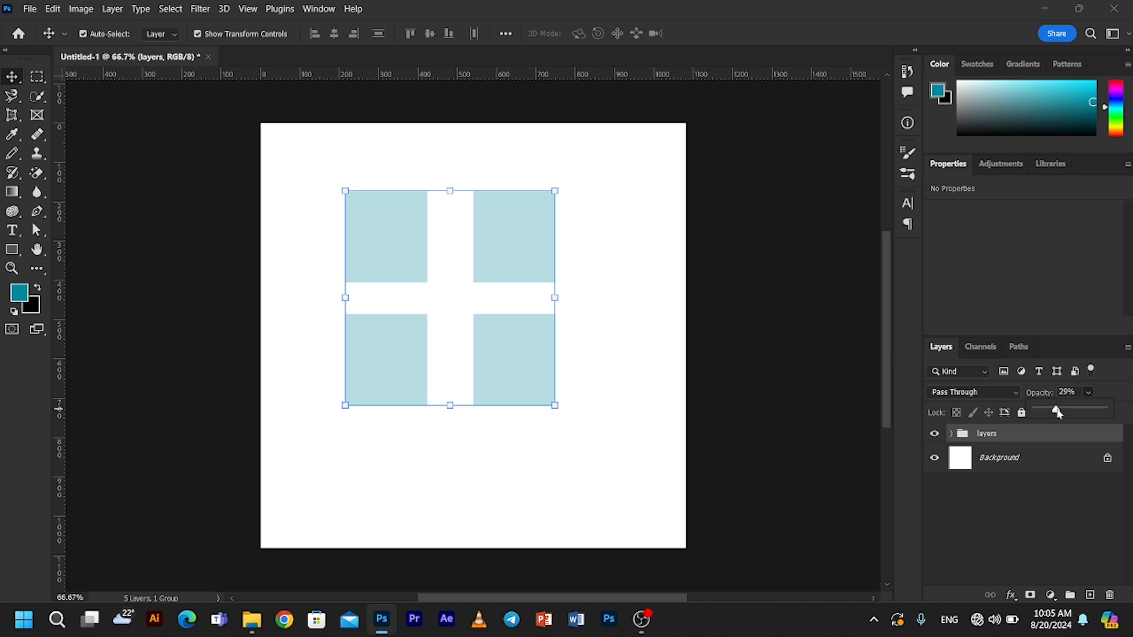
drag(1058, 412, 1124, 412)
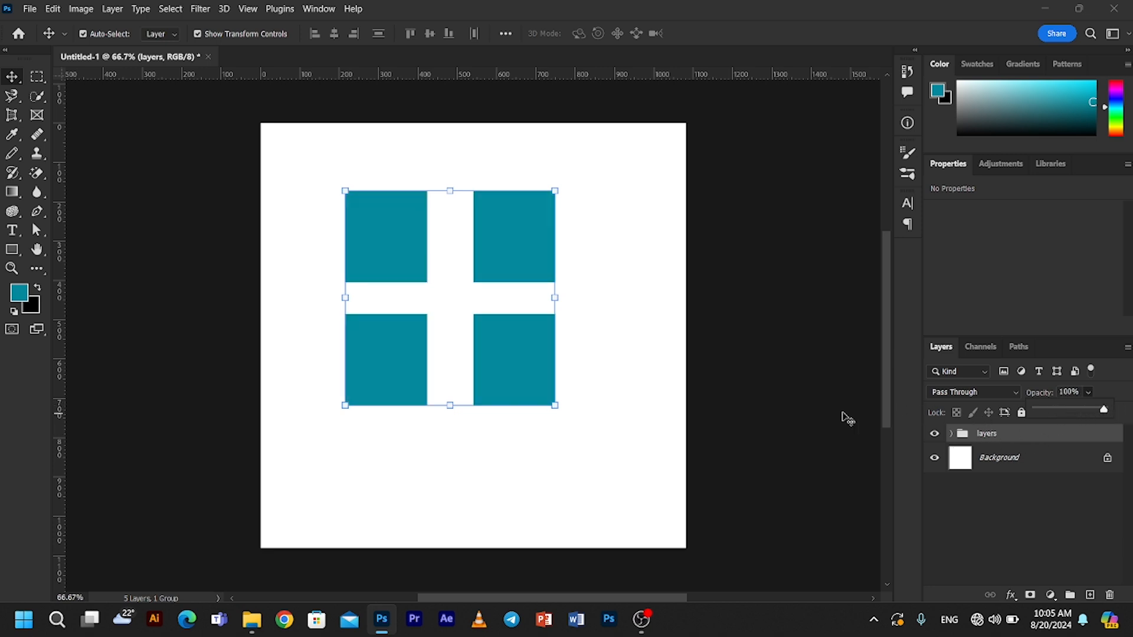
click(622, 379)
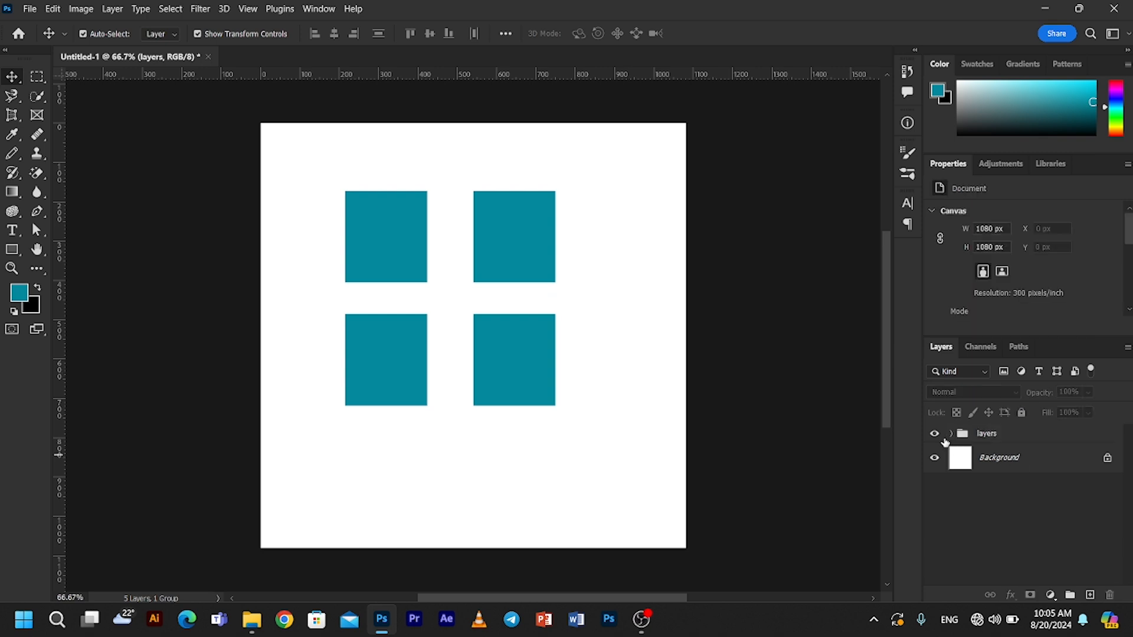
Ungroup the layers group into its four separate rectangle layers and clear the selection
click(1003, 436)
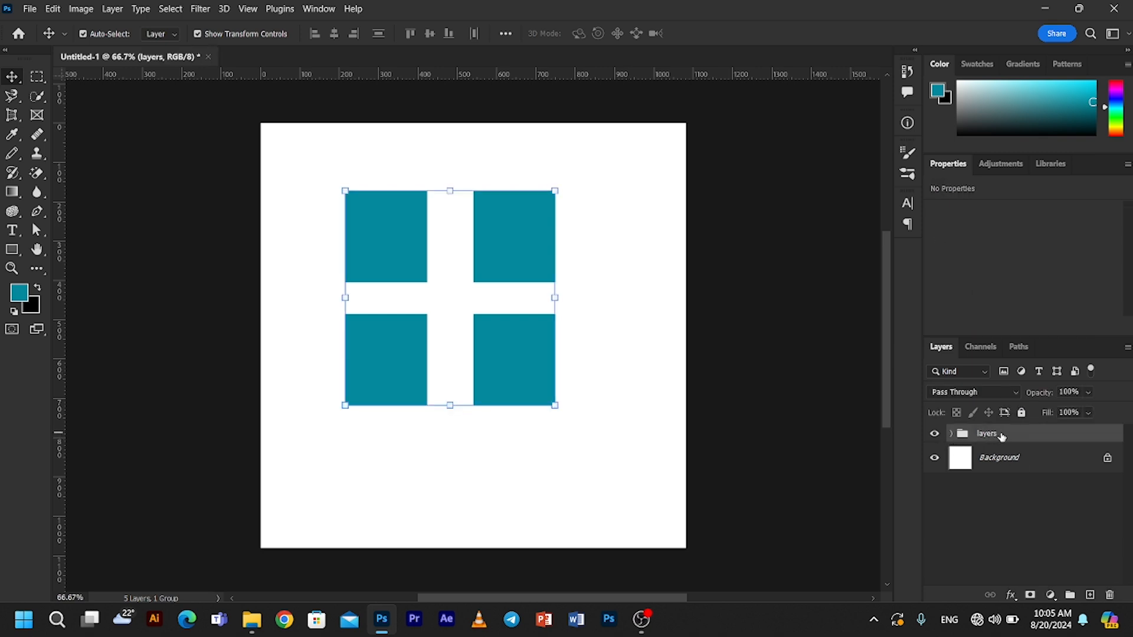
right_click(1000, 433)
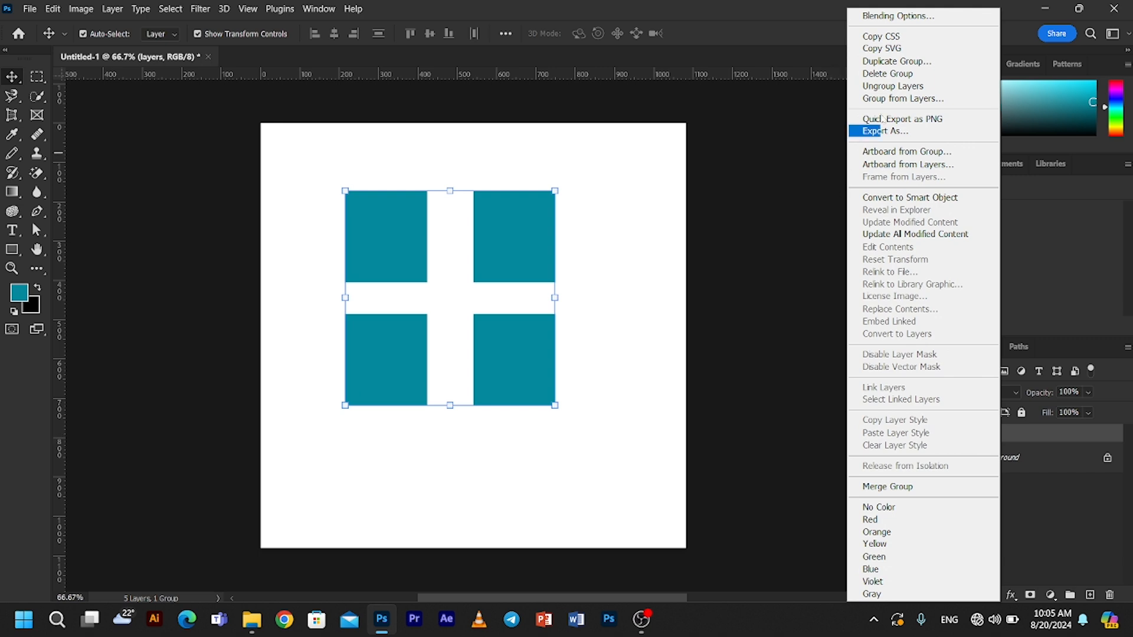
click(905, 87)
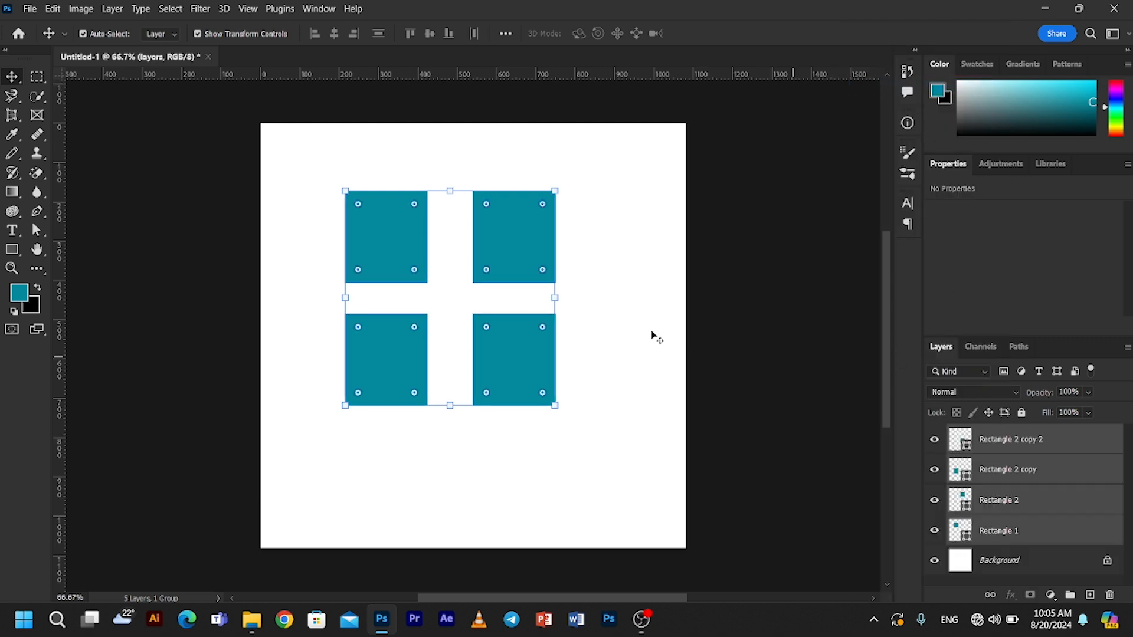
click(569, 436)
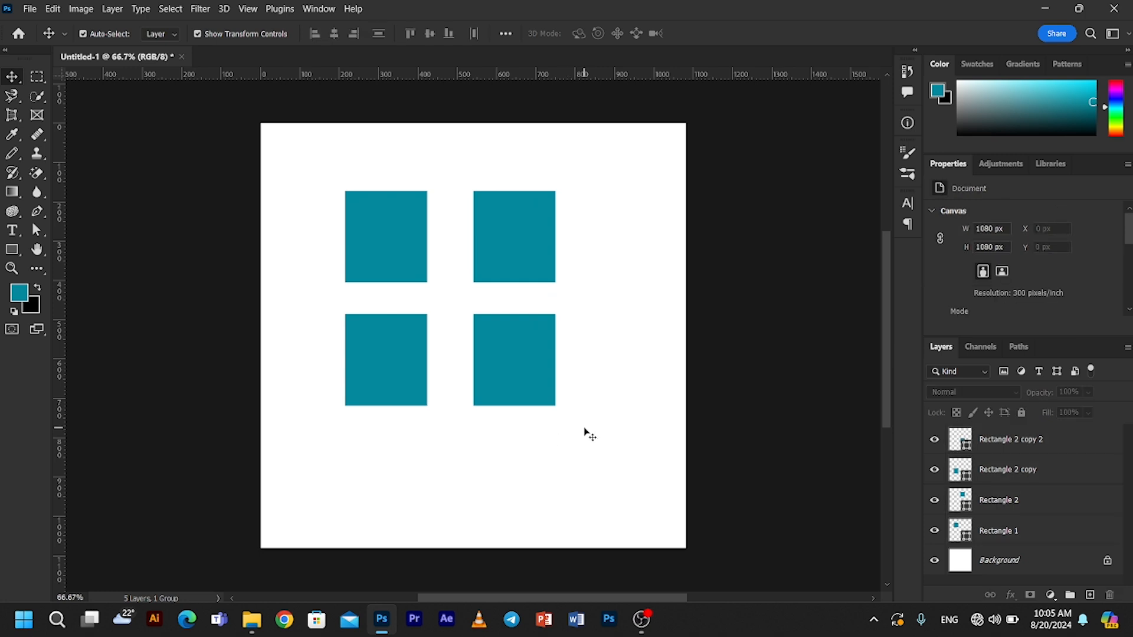
Select the four rectangle layers together, group them, and ungroup them again
drag(608, 416, 333, 216)
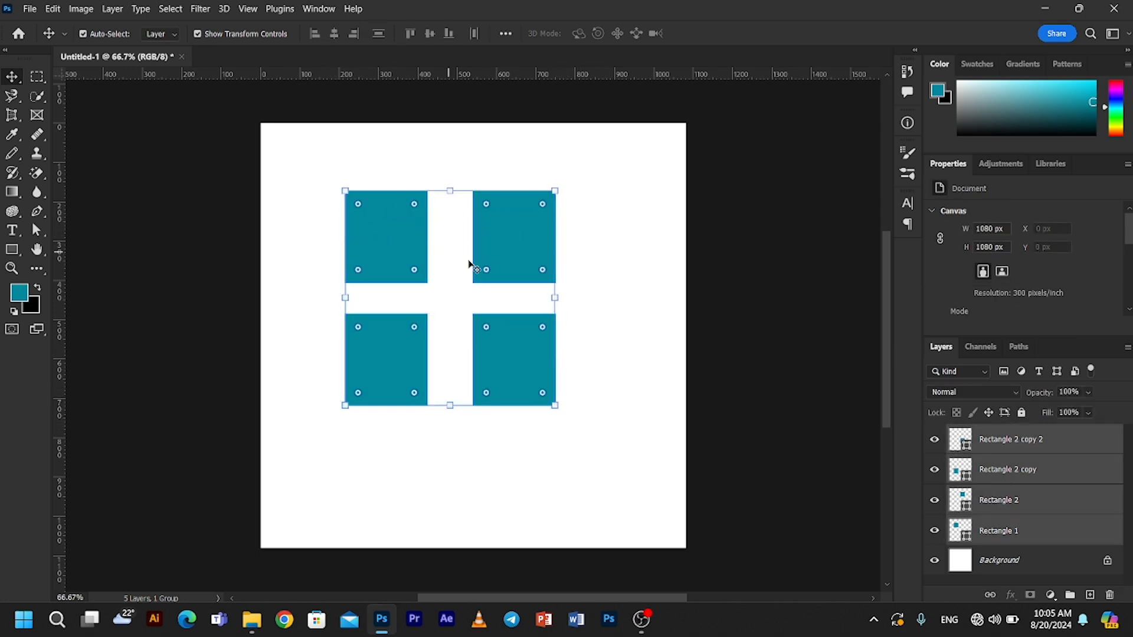
key(ctrl)
key(ctrl+g)
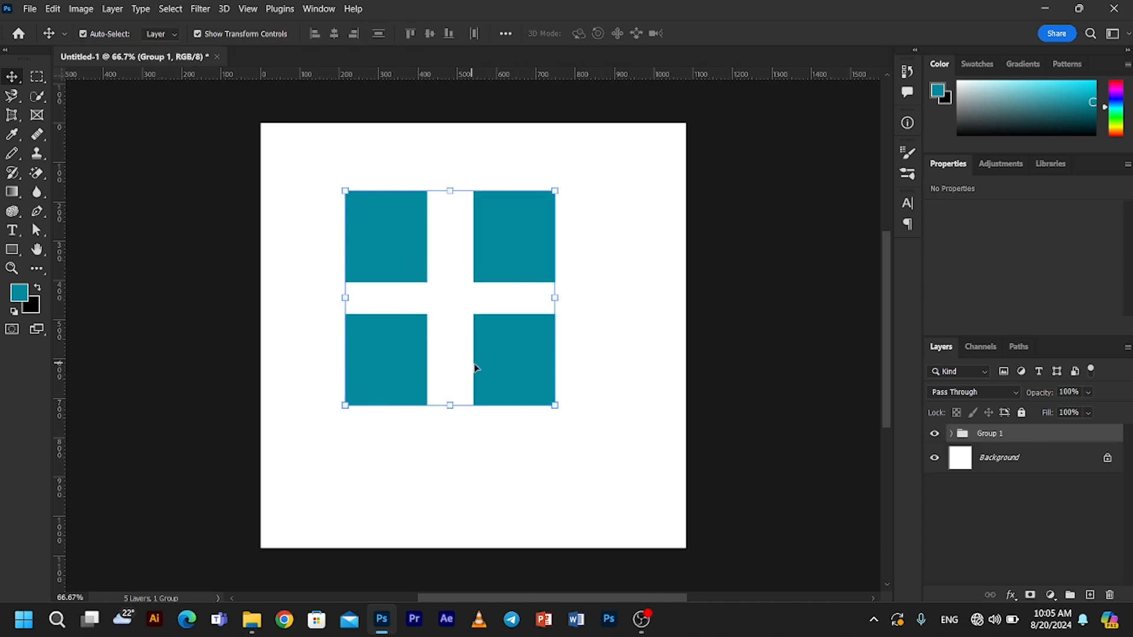
key(ctrl+shift+g)
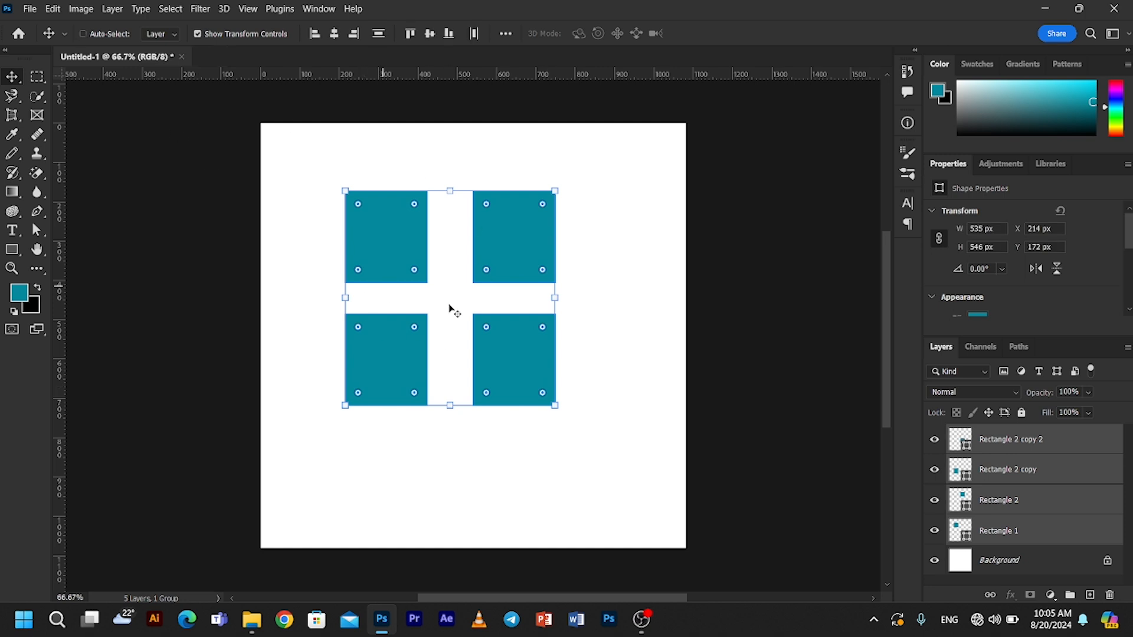
Apply Group Layers to the four selected rectangles once more, ungroup them, and clear the selection
click(115, 10)
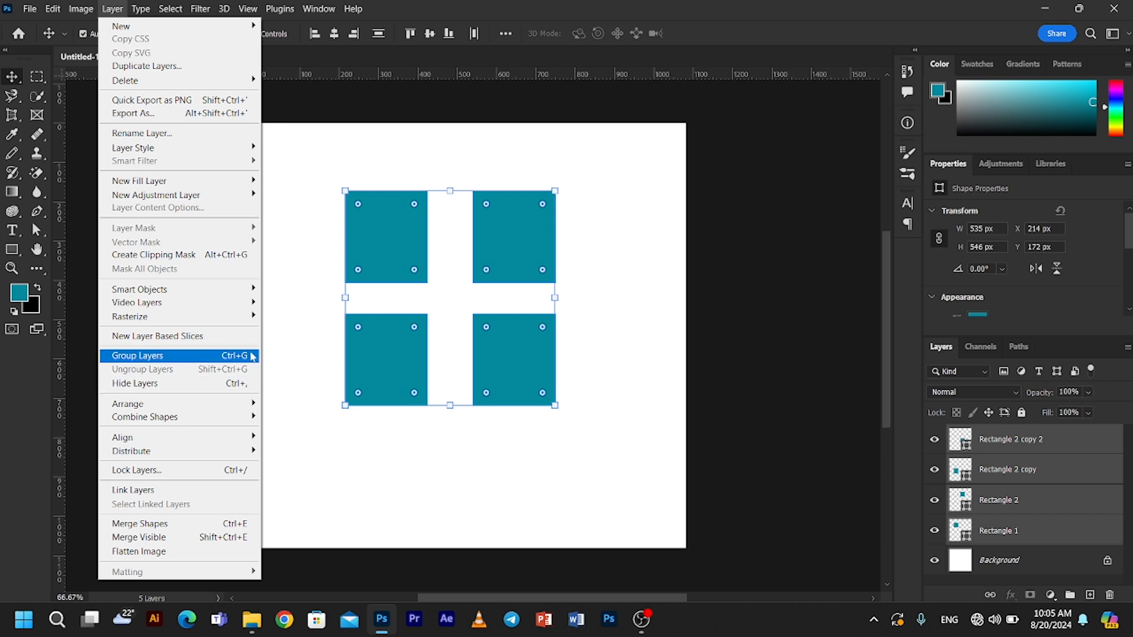
click(213, 358)
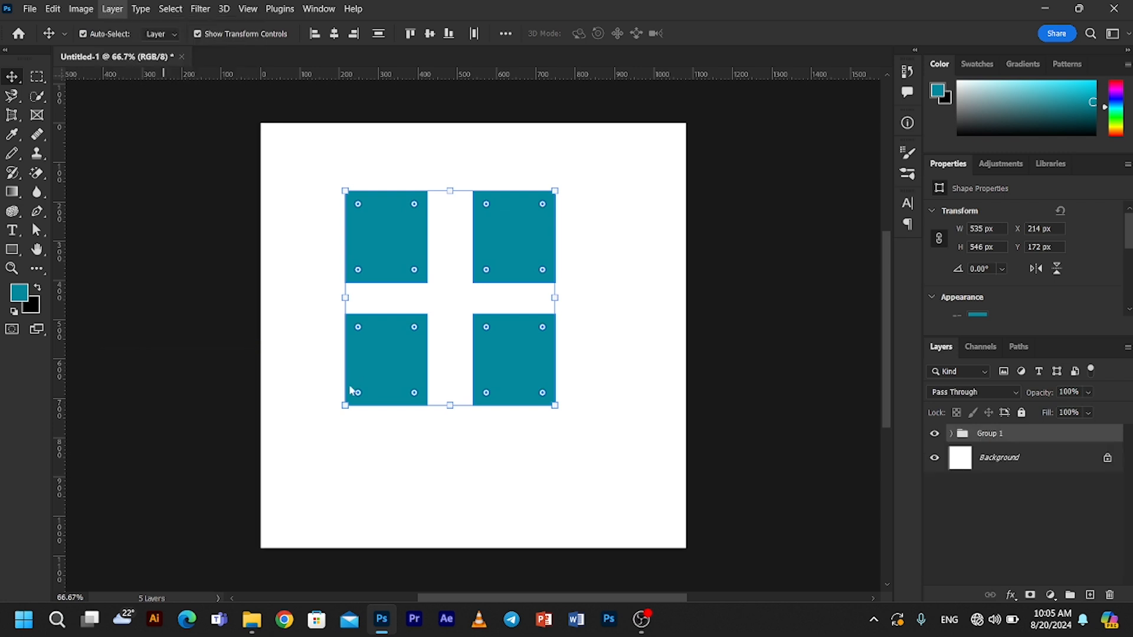
key(ctrl+shift+g)
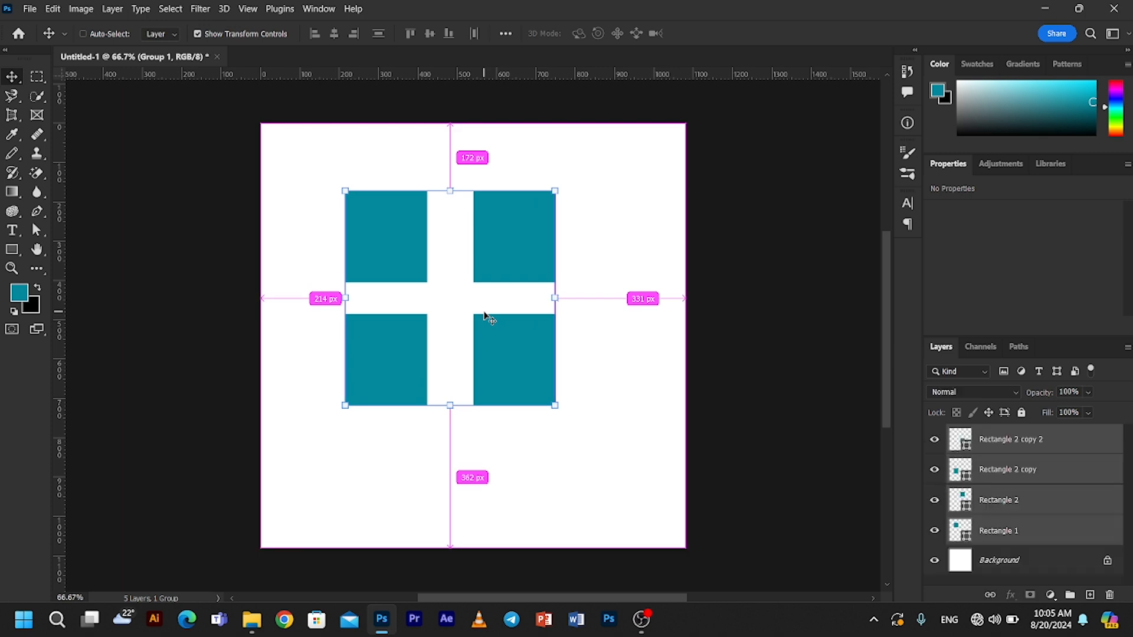
click(594, 341)
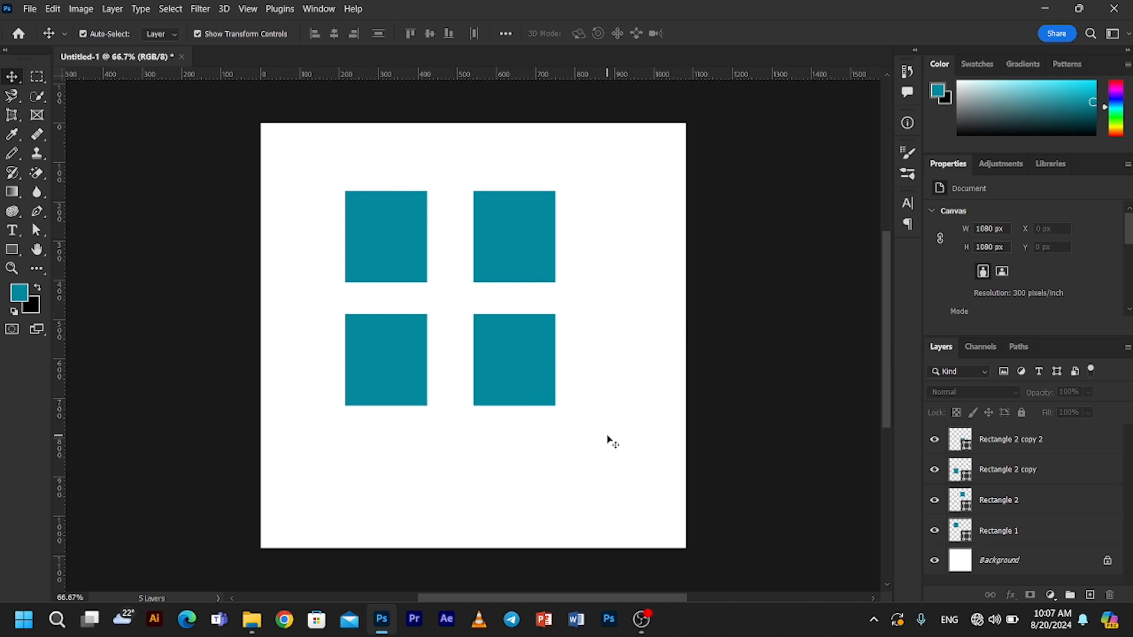
Select the four teal rectangle layers on the canvas and combine them into one layer with Merge Shapes
drag(617, 445, 363, 207)
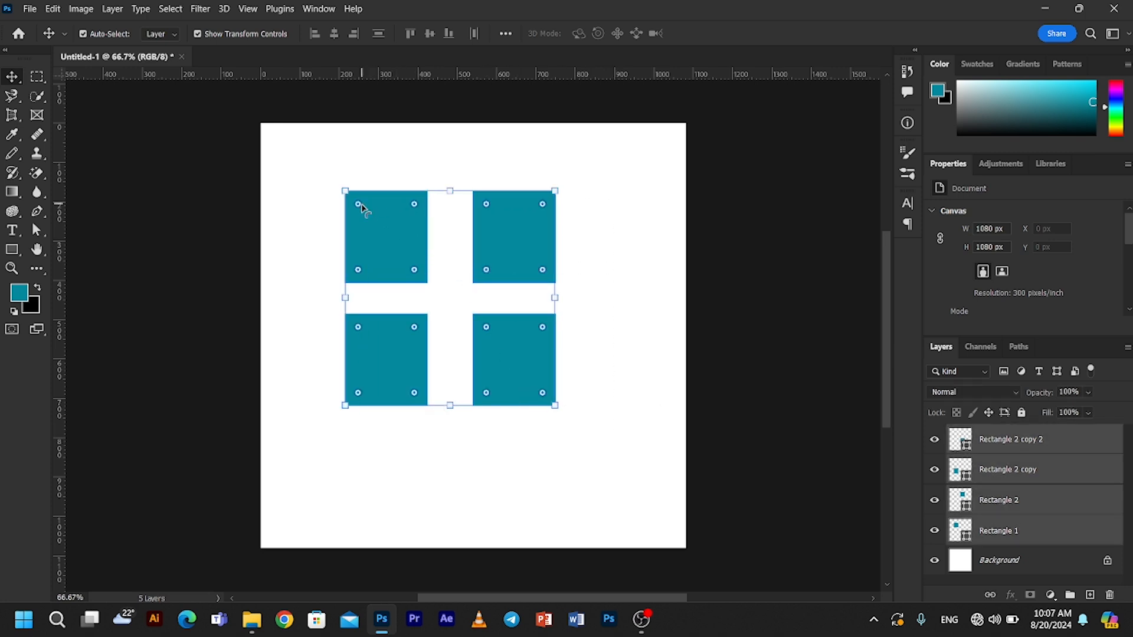
right_click(1025, 482)
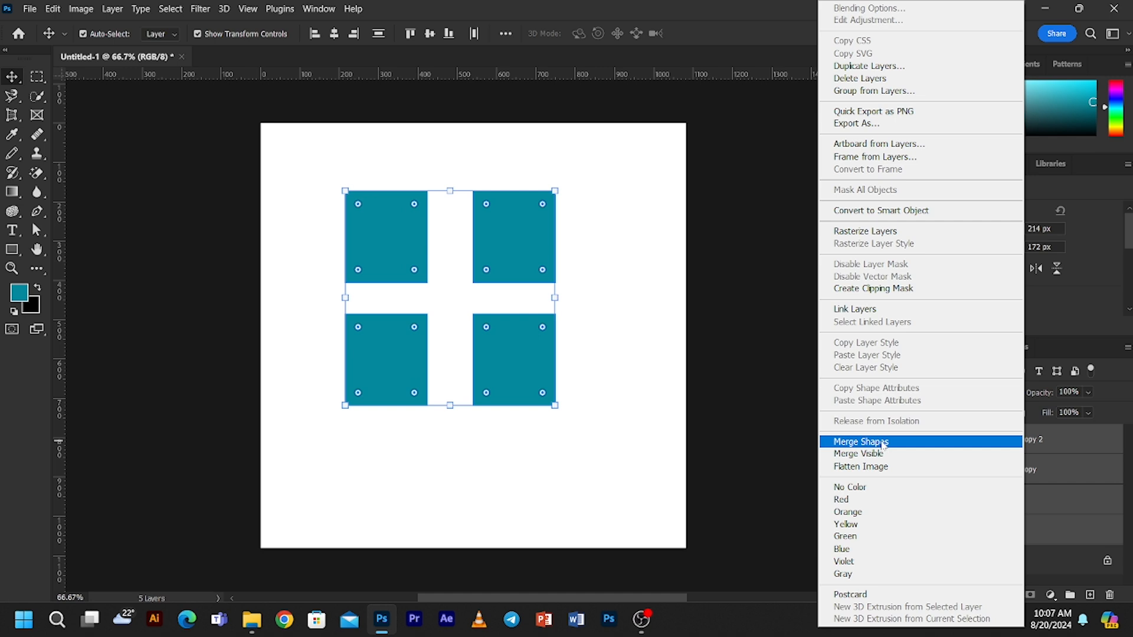
click(883, 442)
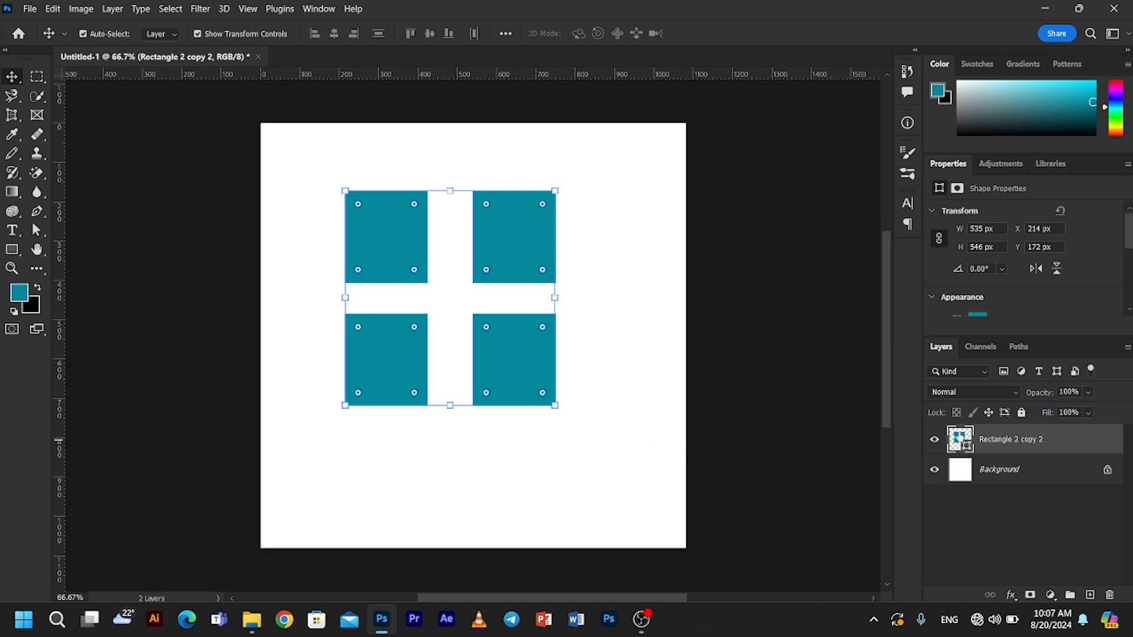
Recolour the merged shape layer orange (f8a008), and undo both the recolouring and the merge
double_click(957, 437)
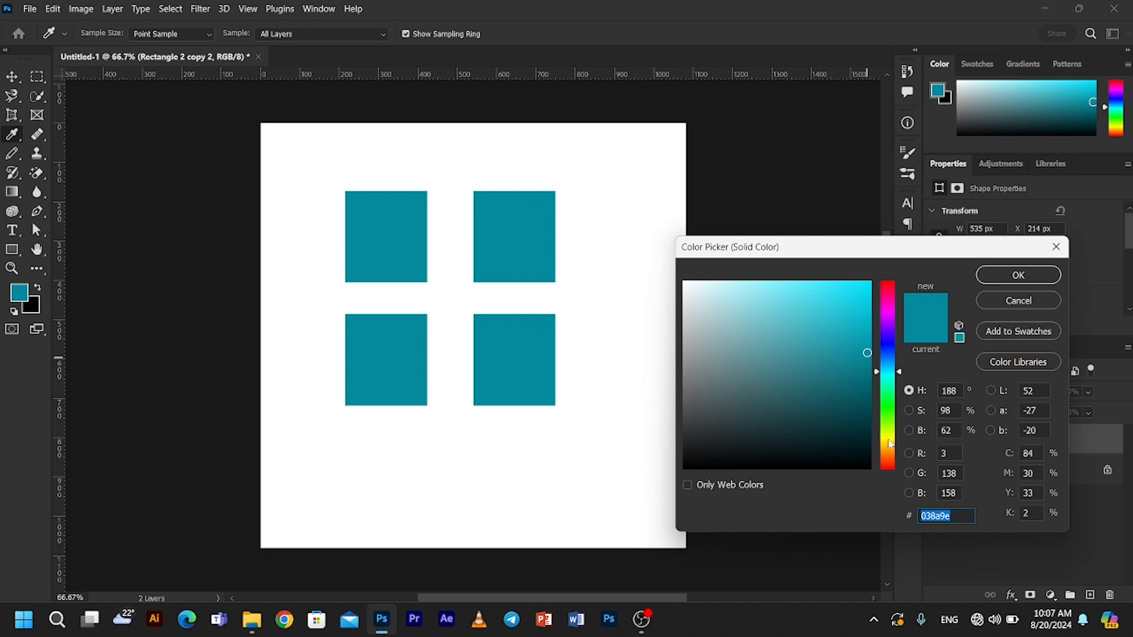
drag(888, 442, 888, 450)
drag(859, 313, 866, 287)
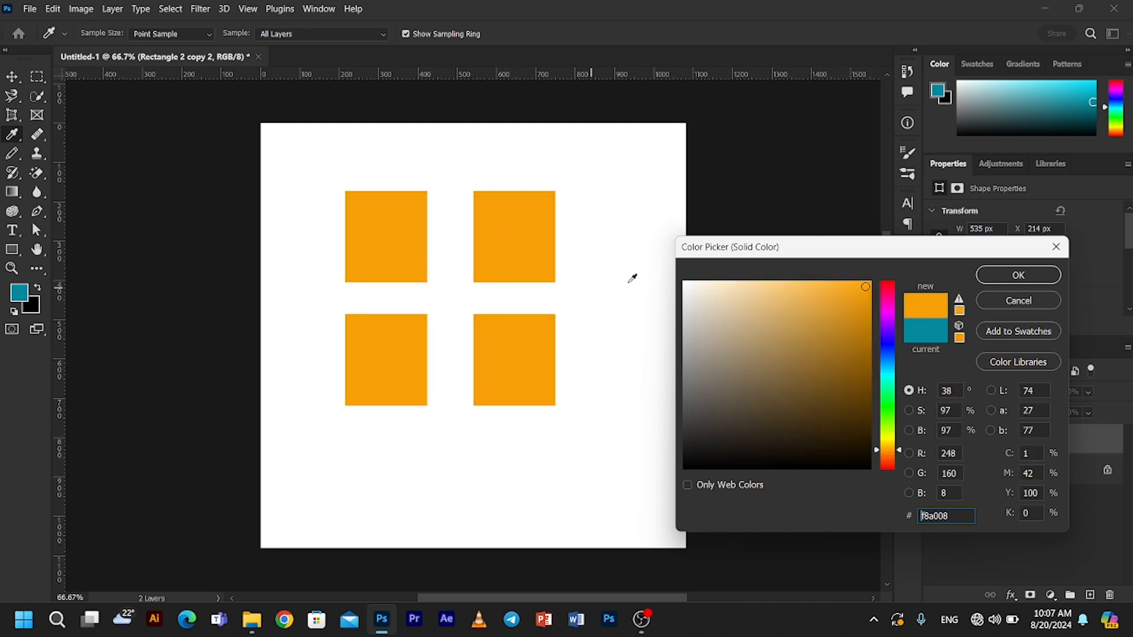
click(1019, 277)
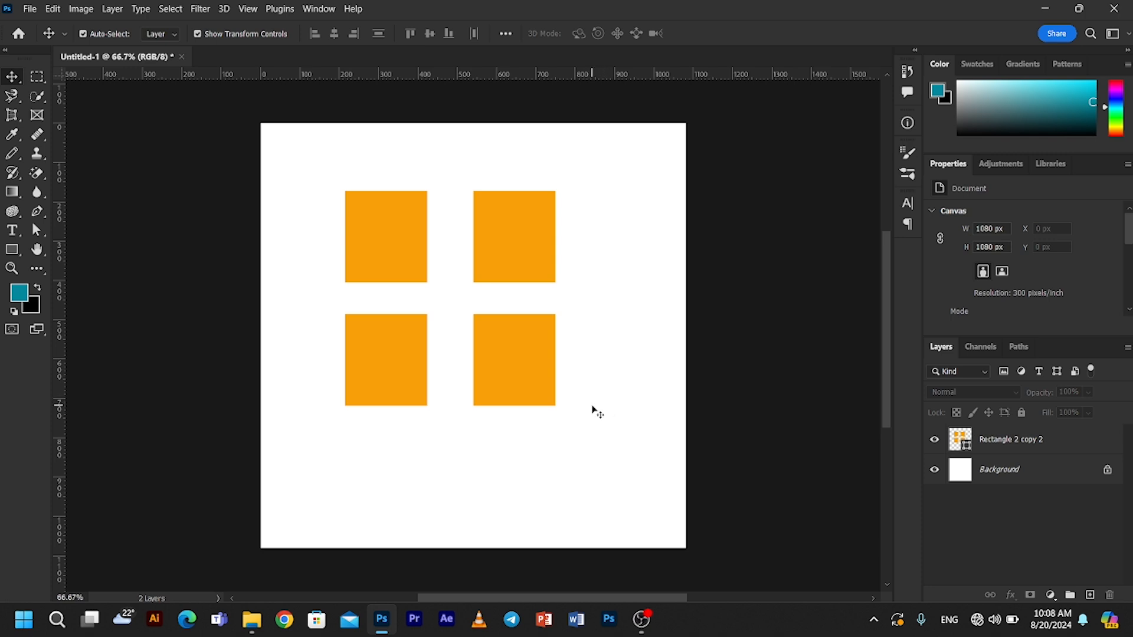
key(ctrl+z)
key(ctrl+z)
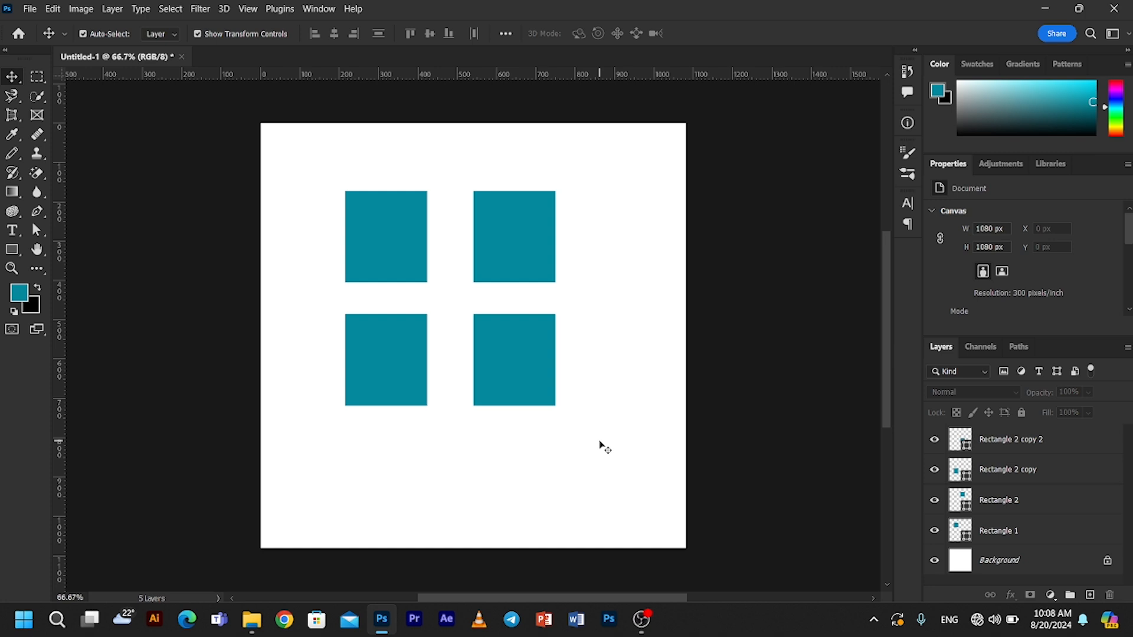
Add a Drop Shadow effect to the lower-left rectangle's layer, Rectangle 2 copy
click(399, 373)
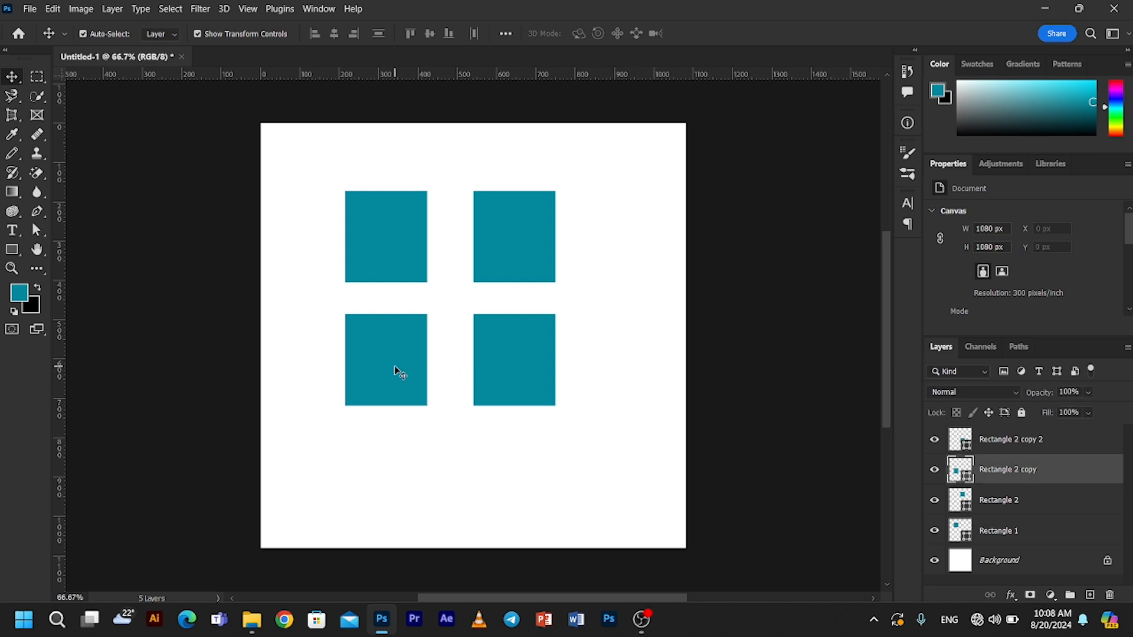
click(1011, 595)
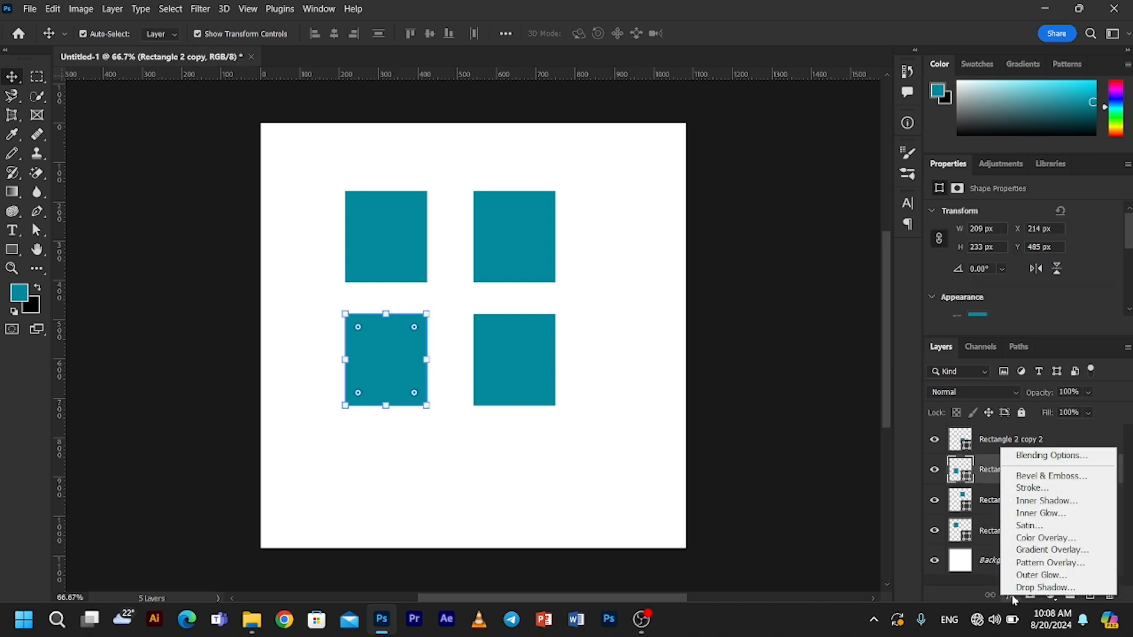
click(1048, 586)
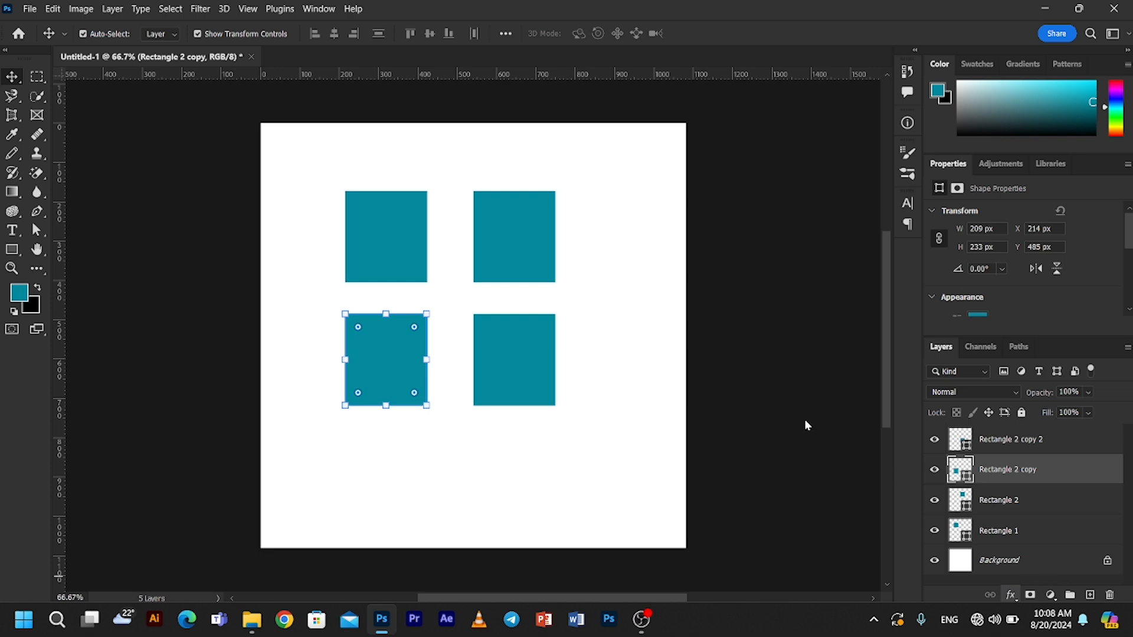
click(1066, 245)
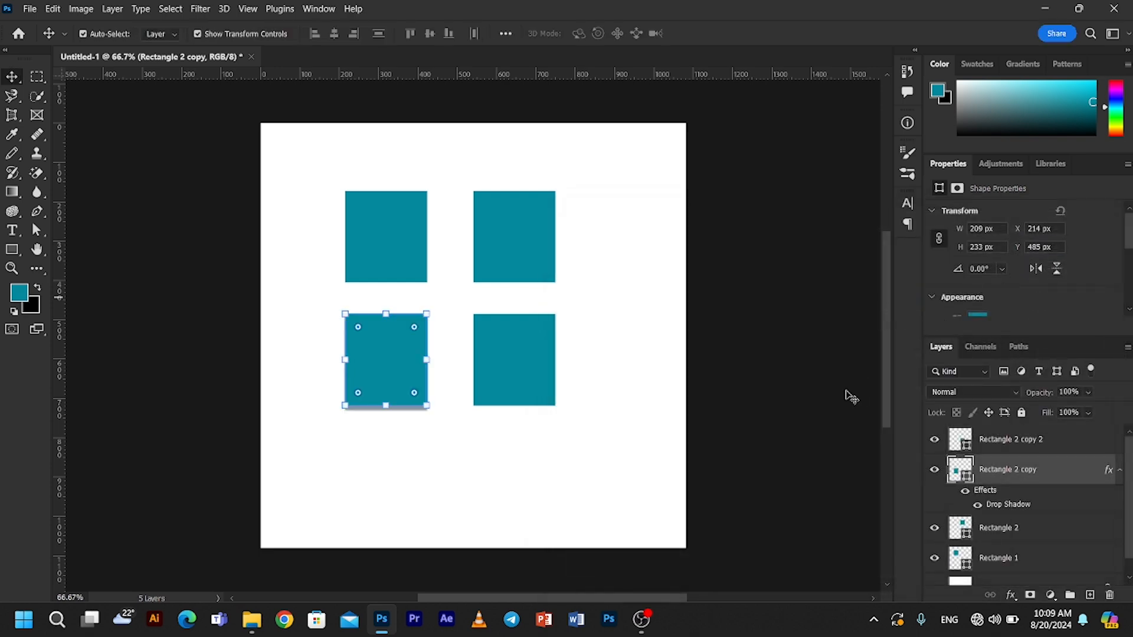
Add an Outer Glow effect to the Rectangle 2 copy layer and clear the selection
click(1012, 596)
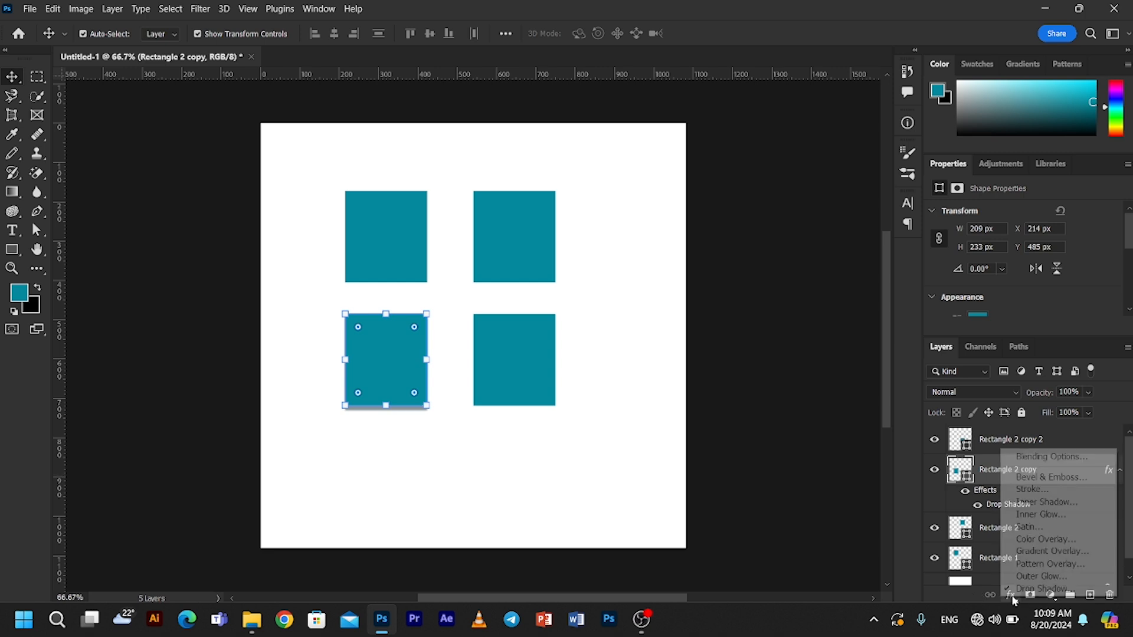
click(1044, 576)
key(Return)
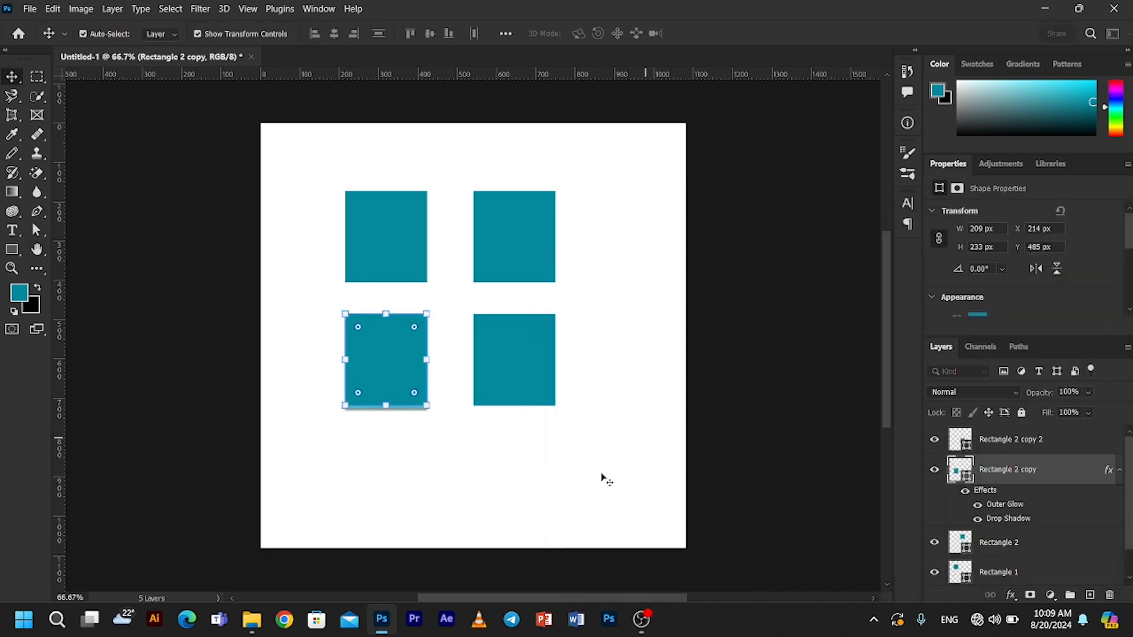
click(596, 469)
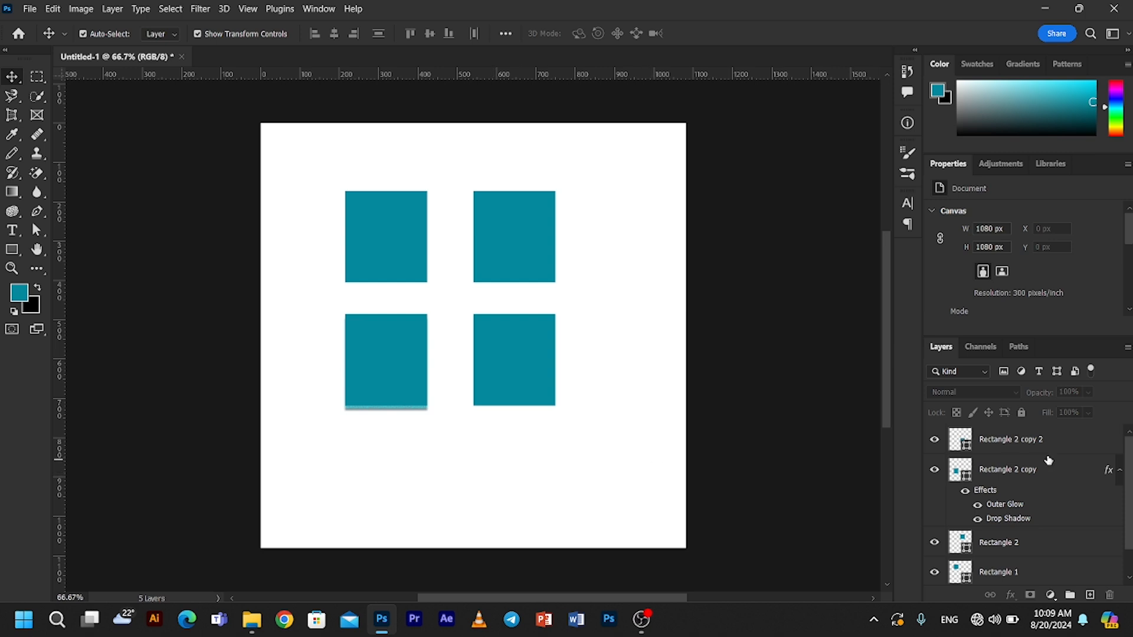
Copy the layer style of Rectangle 2 copy, paste it onto the Rectangle 2 layer, and clear the selection
click(1009, 473)
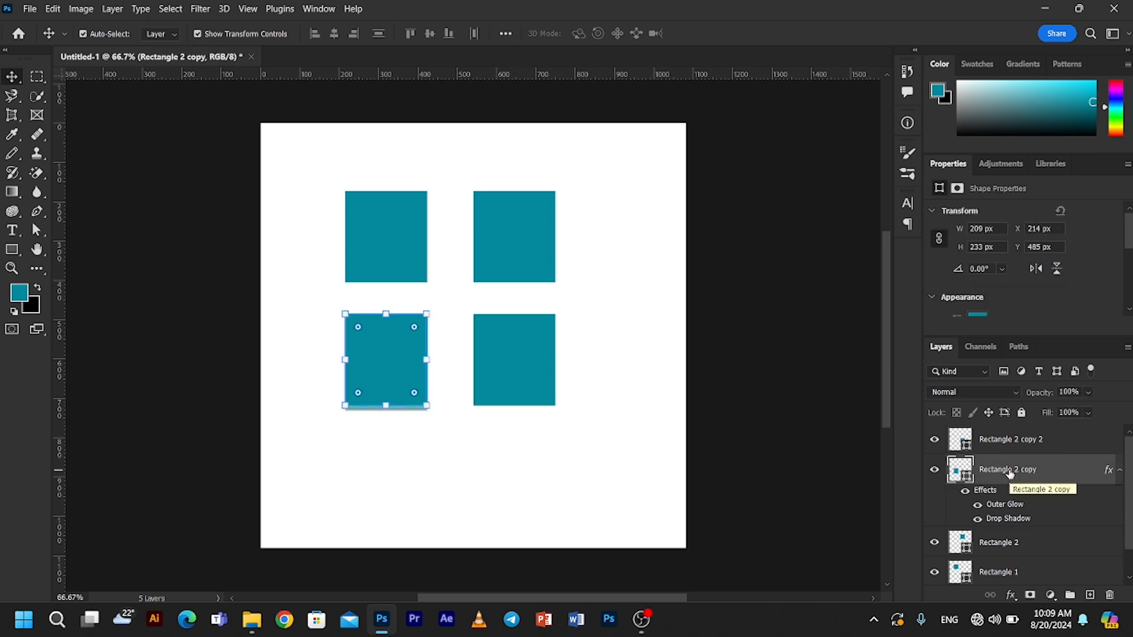
right_click(1010, 473)
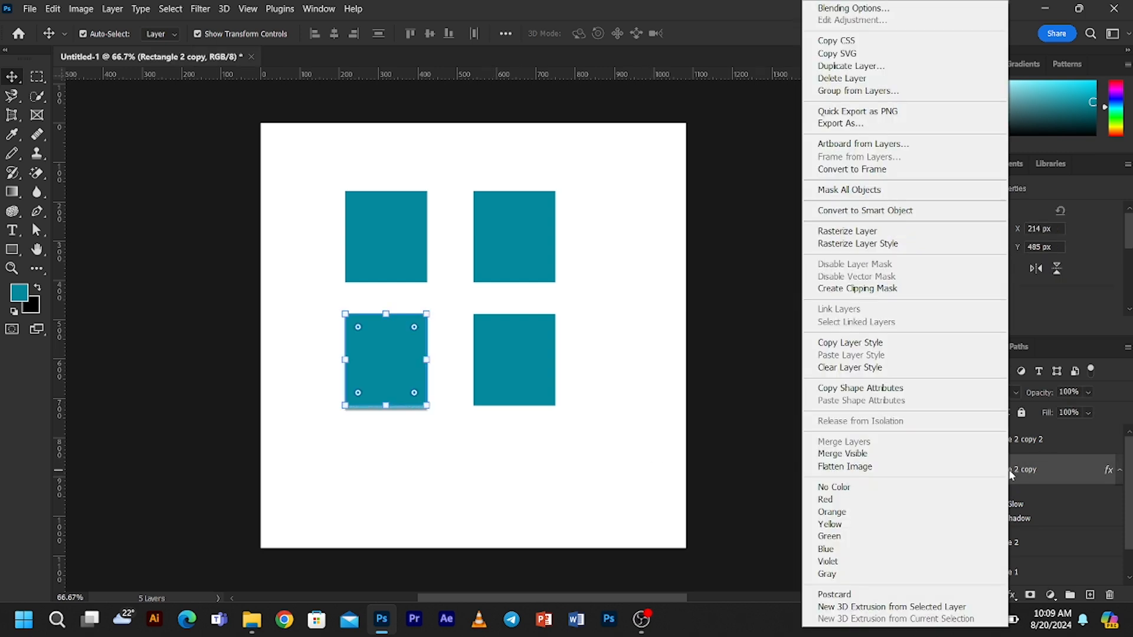
click(871, 344)
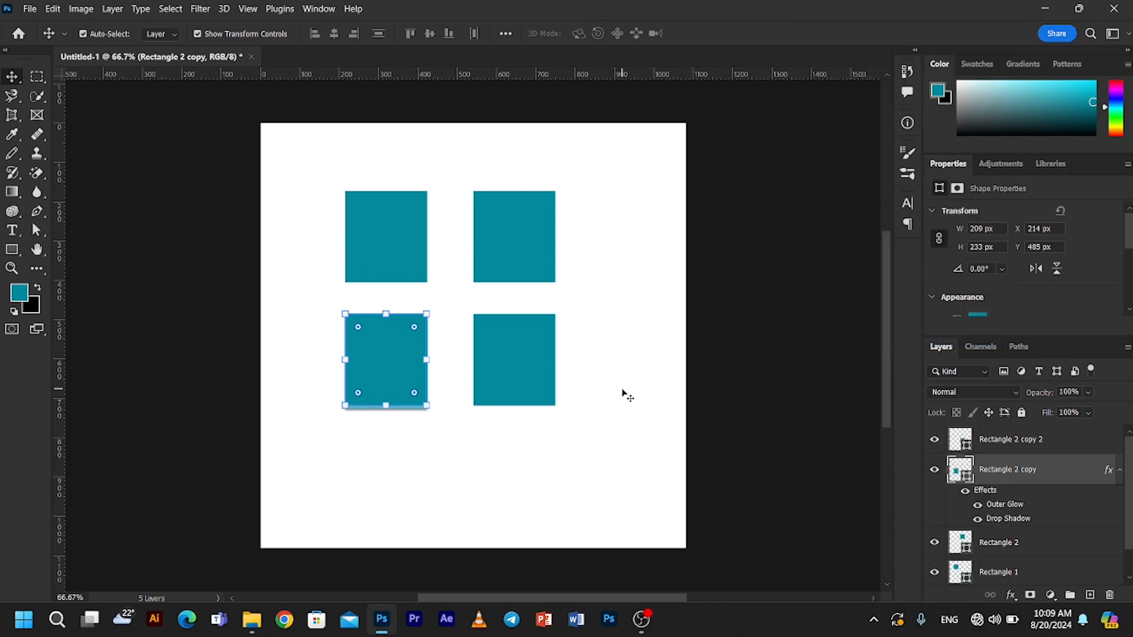
click(516, 250)
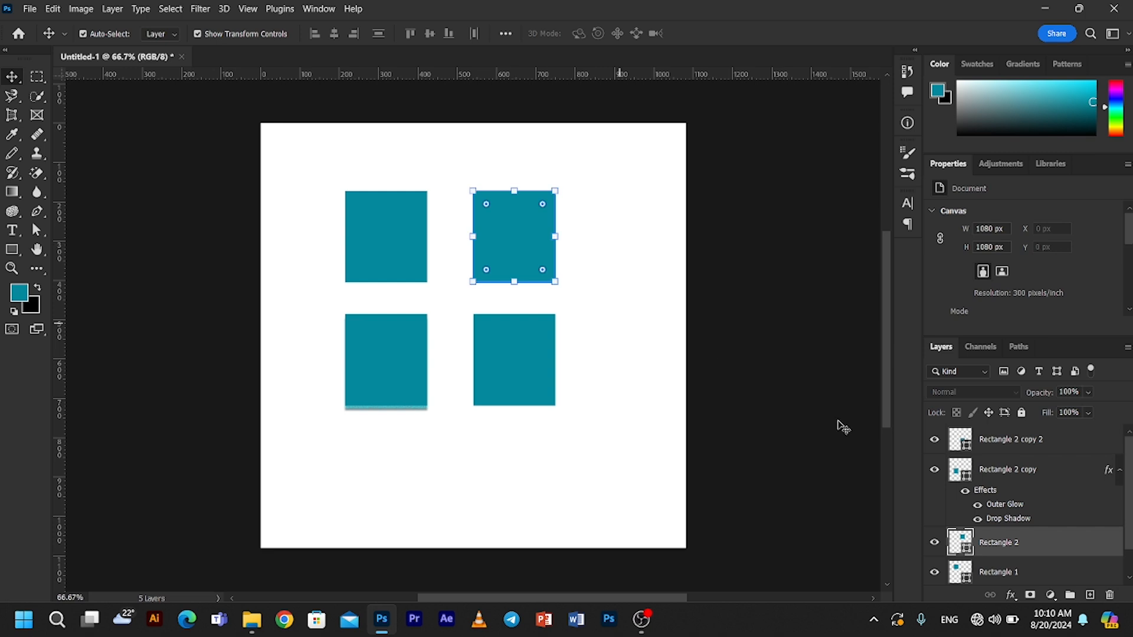
right_click(1013, 543)
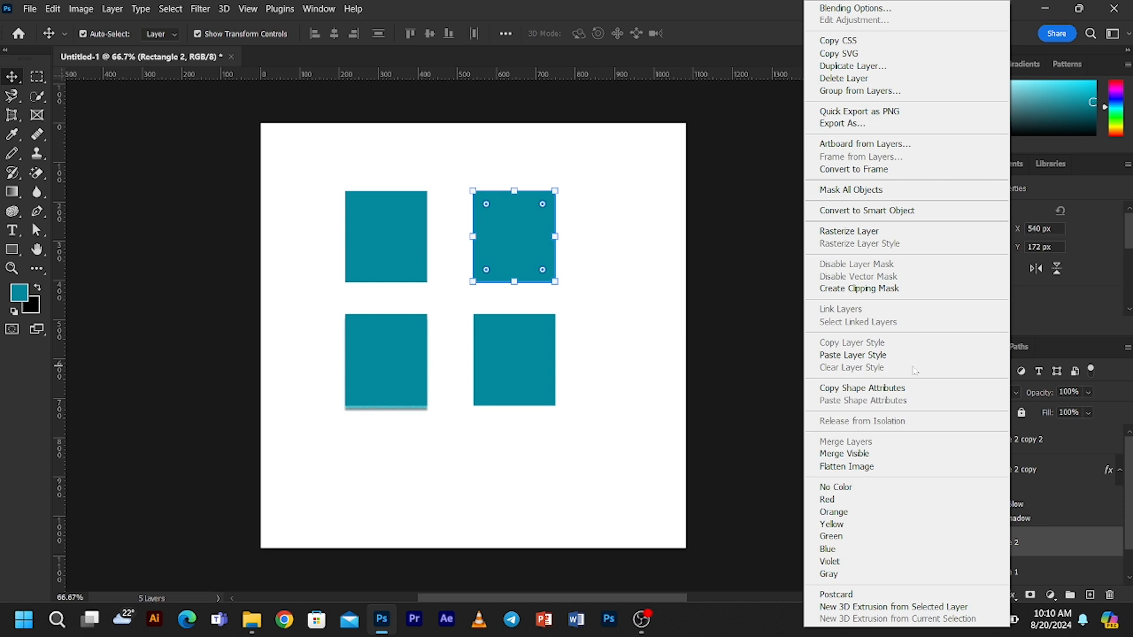
click(862, 357)
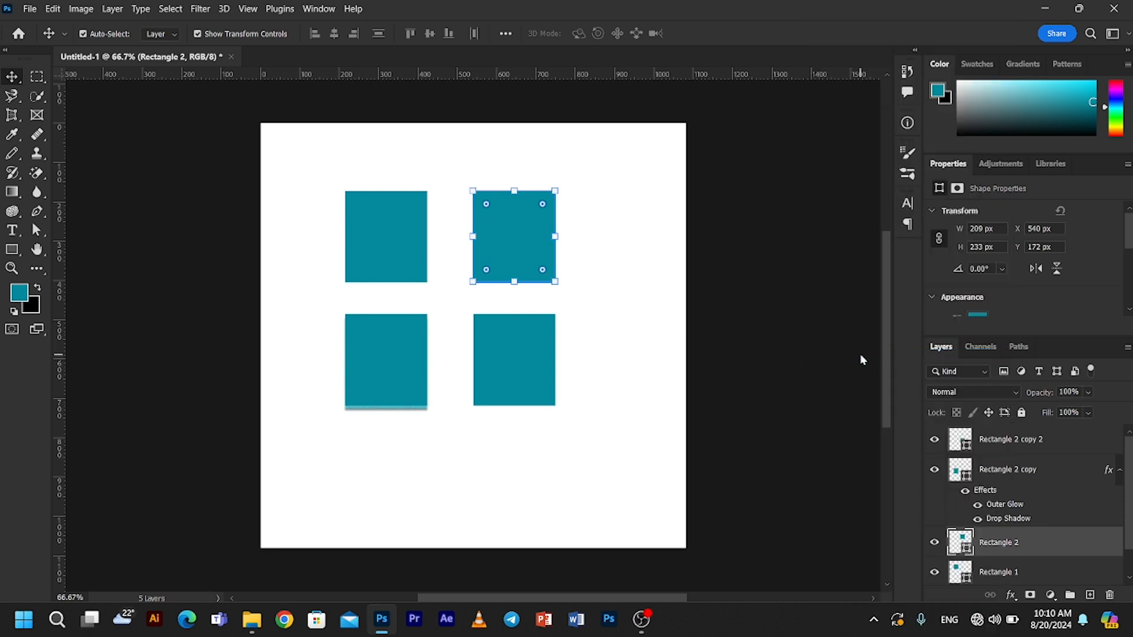
click(624, 276)
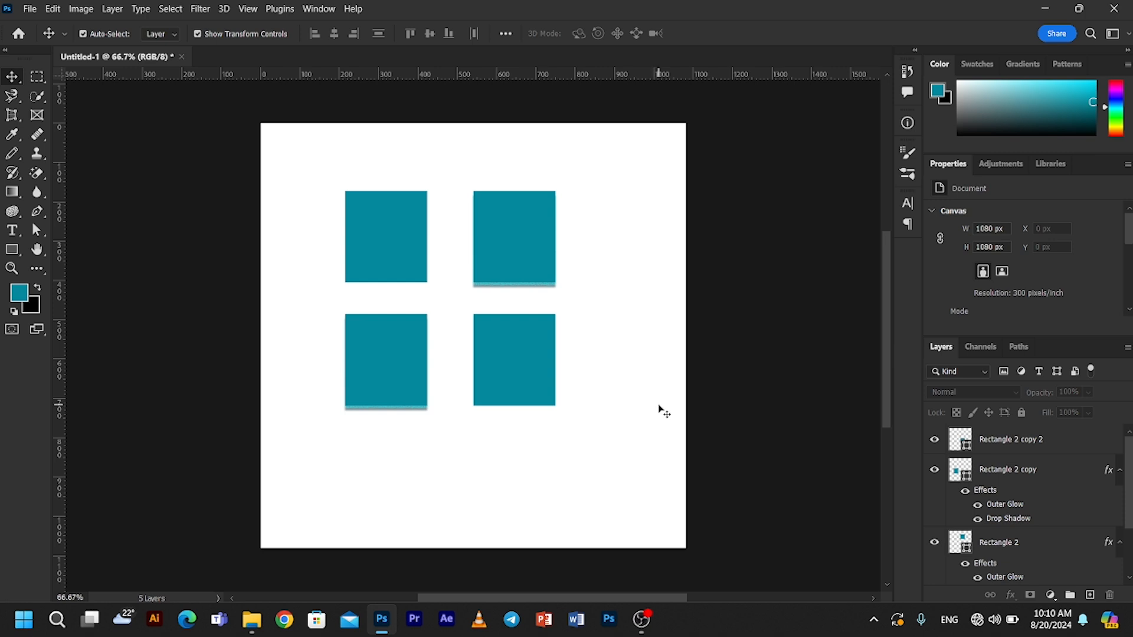
Create a new empty layer above the rectangle layers and undo its creation
click(1091, 596)
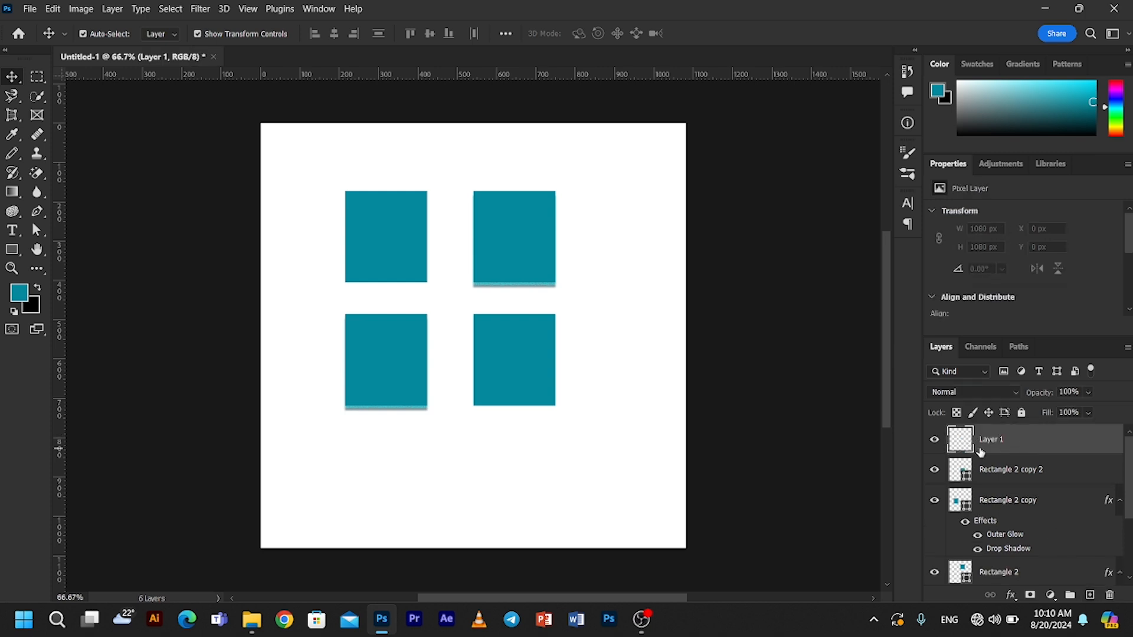
key(ctrl+z)
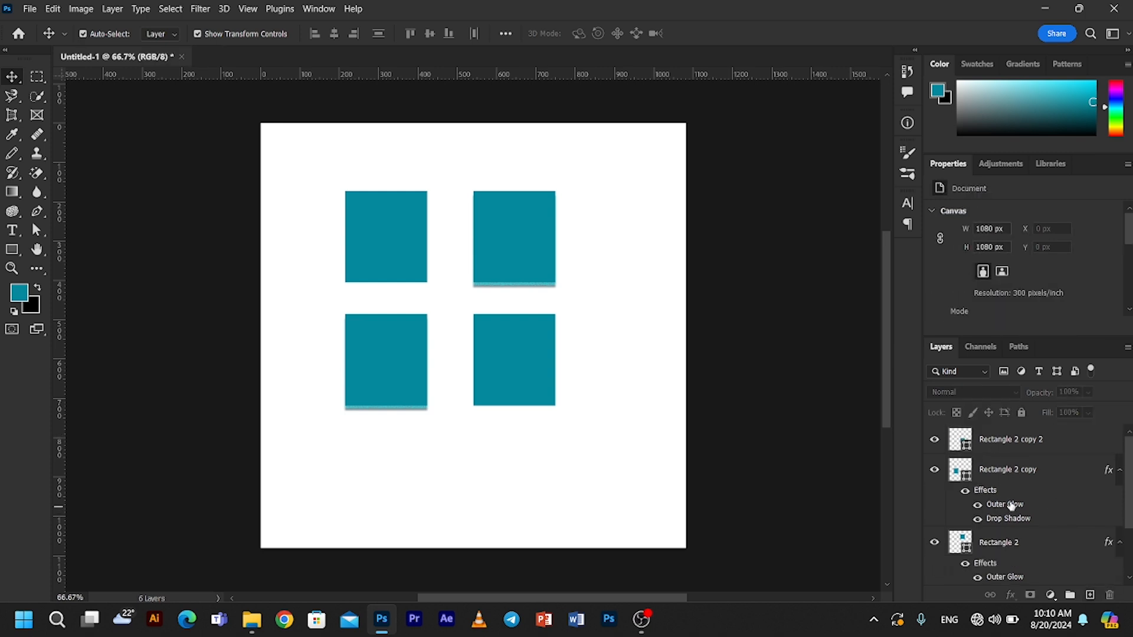
Select all four rectangle layers, put them into a new group, ungroup them, and clear the selection
drag(297, 155, 530, 392)
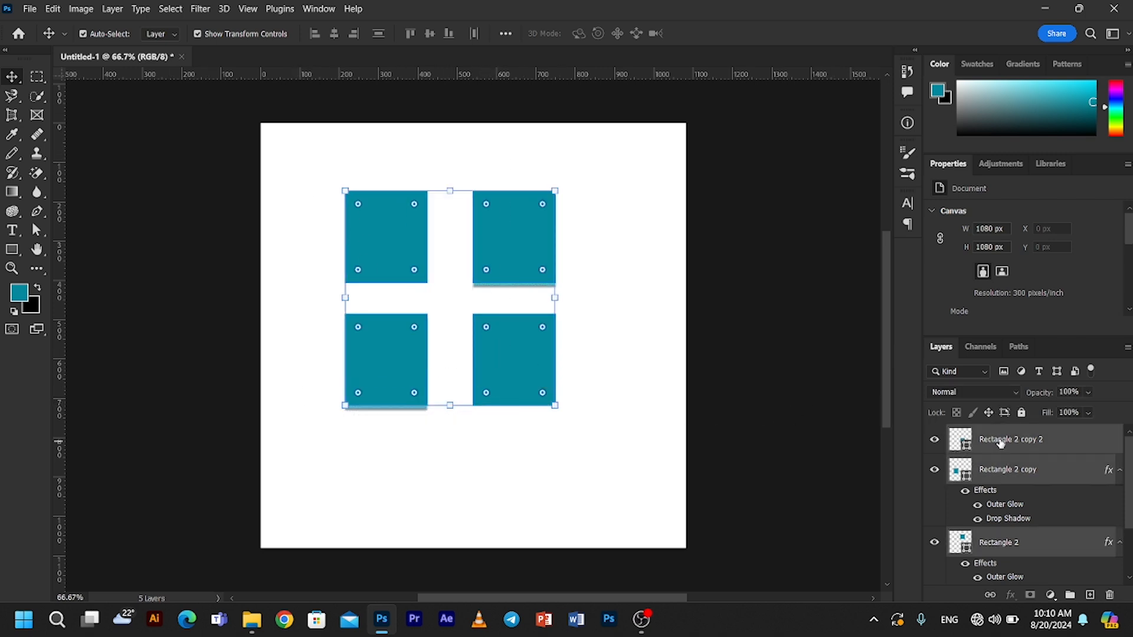
drag(1000, 443, 1071, 597)
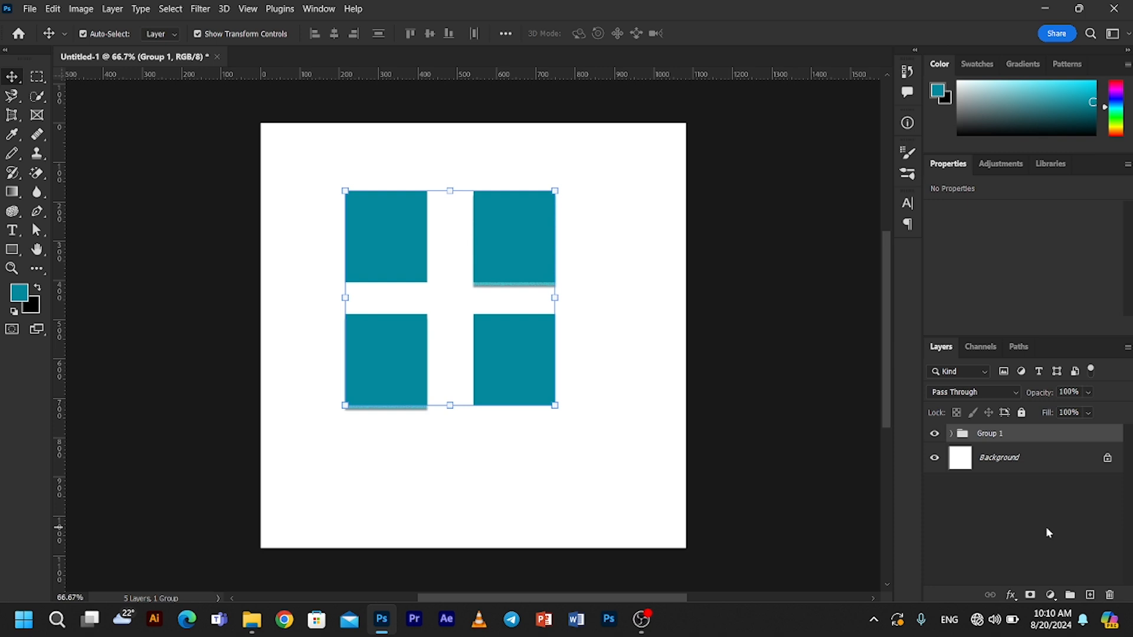
key(ctrl)
key(ctrl+shift+g)
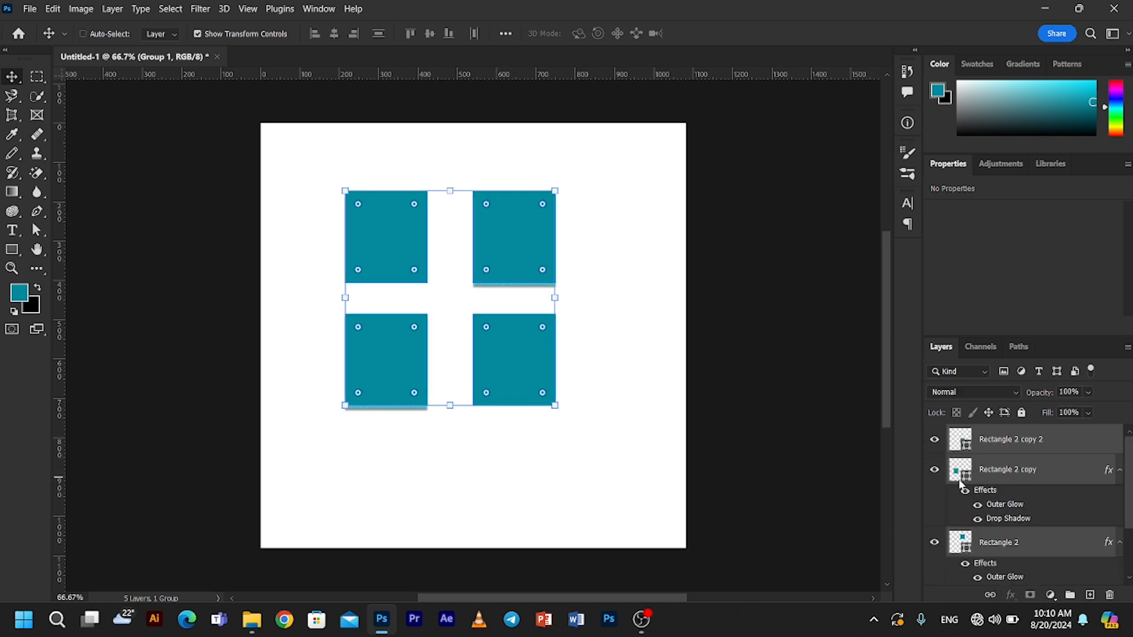
click(808, 439)
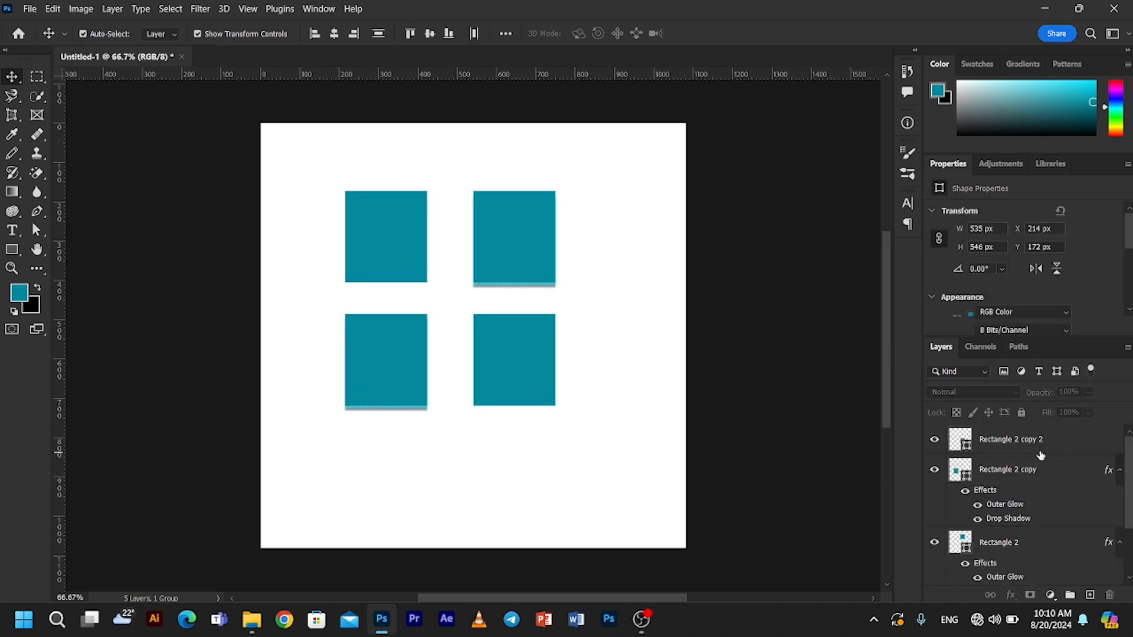
Try deleting the Rectangle 2 copy 2 layer and the Rectangle 2 copy layer, undoing each deletion, and clear the selection
drag(1022, 448, 1109, 596)
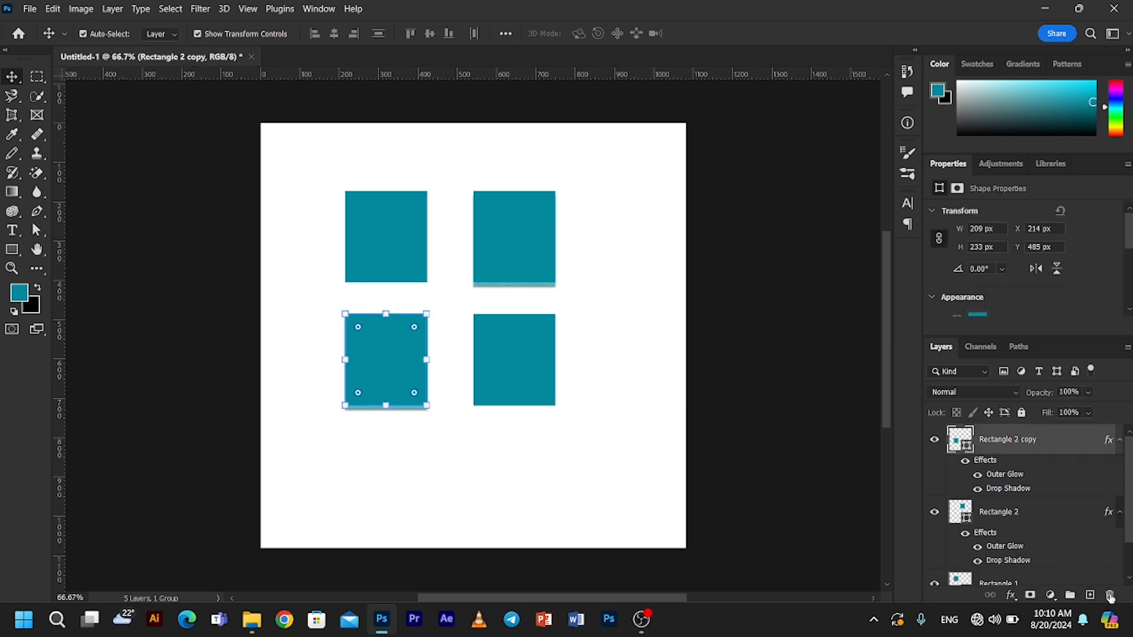
key(ctrl+z)
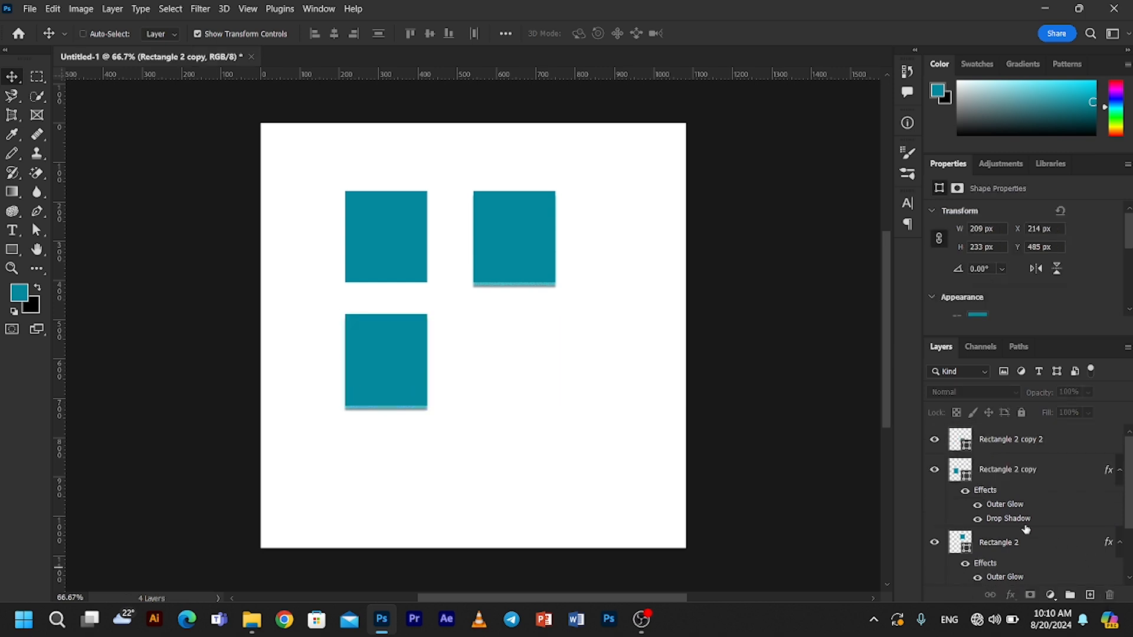
click(1055, 475)
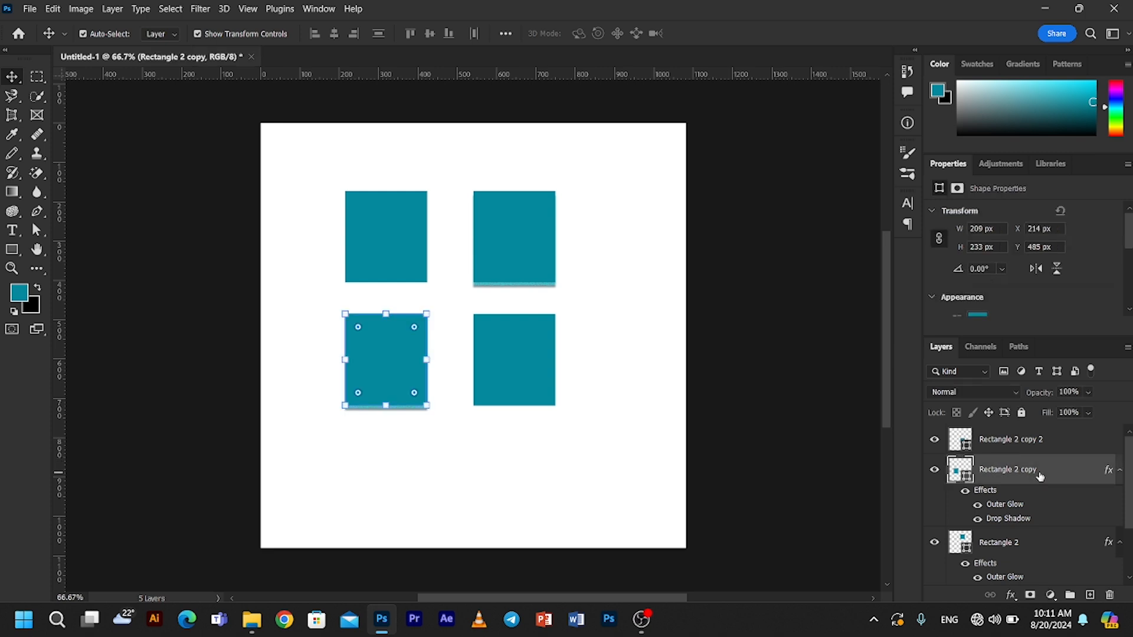
key(Delete)
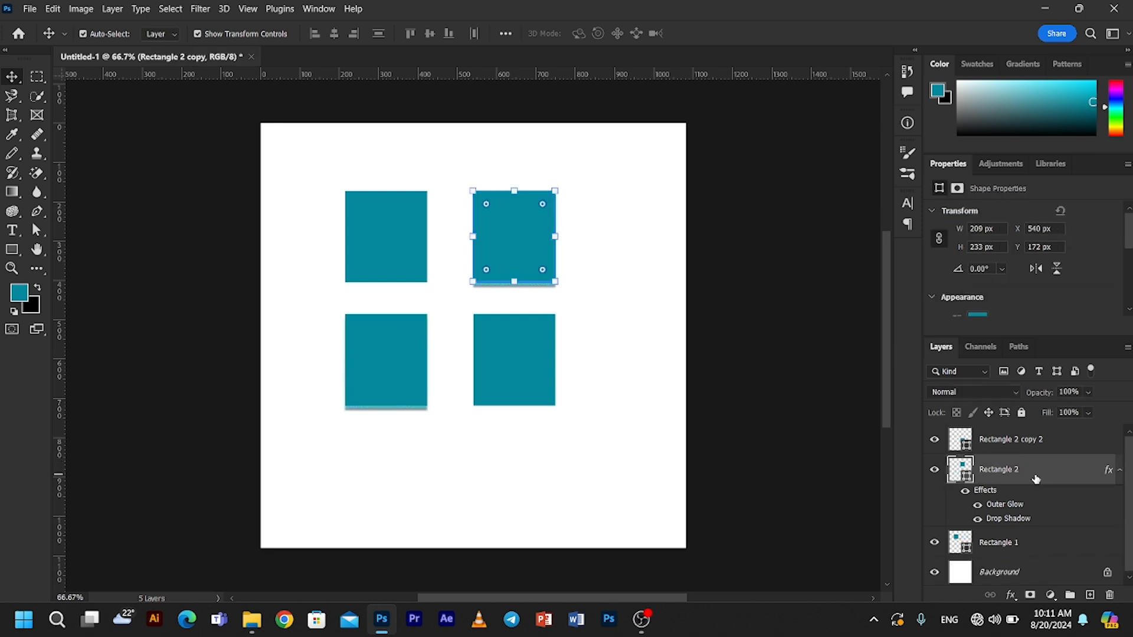
key(ctrl+z)
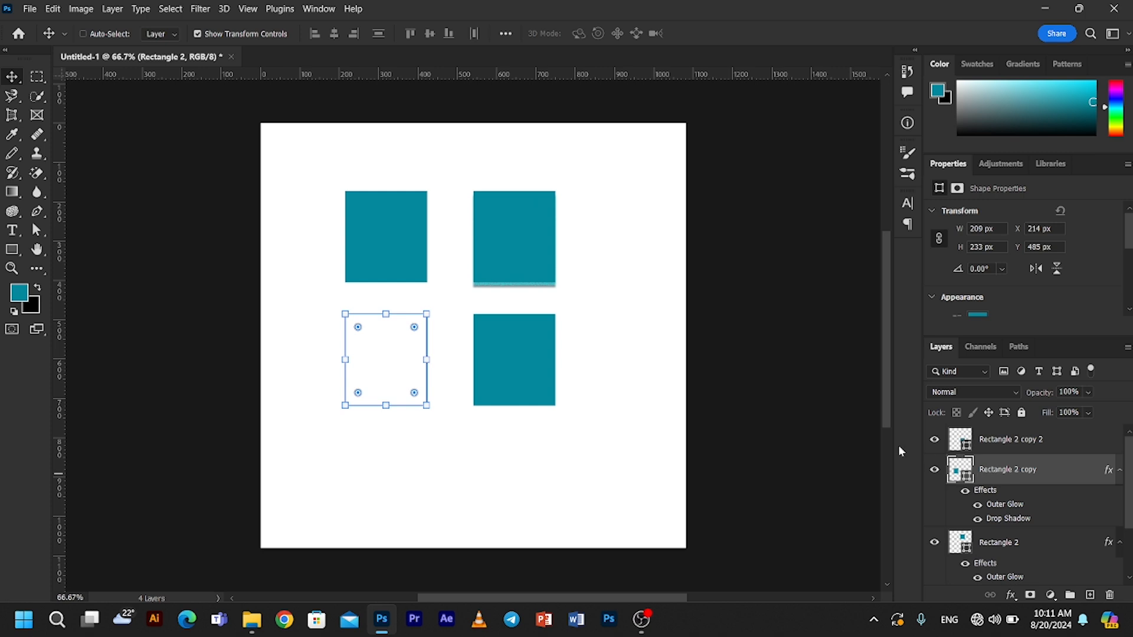
ctrl+click(1007, 478)
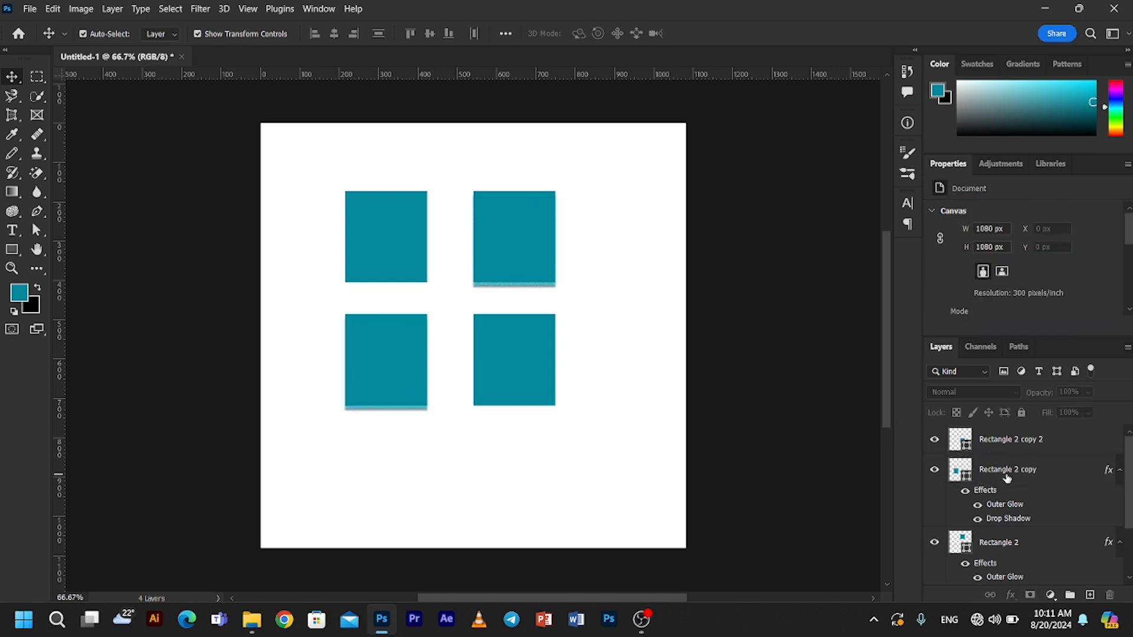
Select the Rectangle 2 copy layer, delete it with the Delete Layer command, confirm the deletion, and undo it
click(1017, 474)
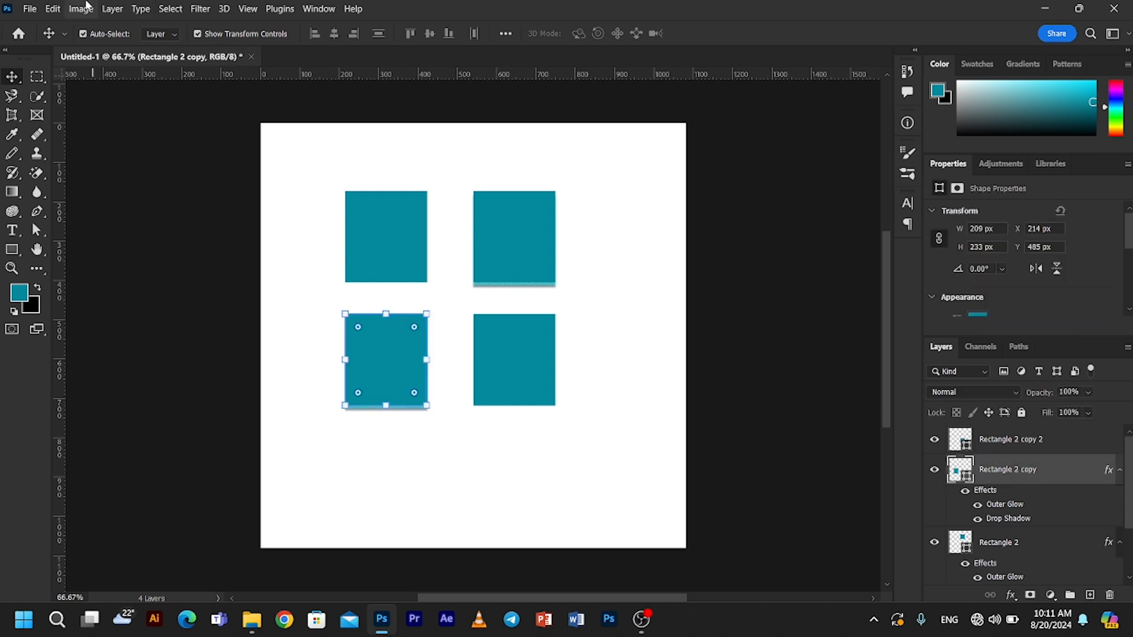
click(115, 10)
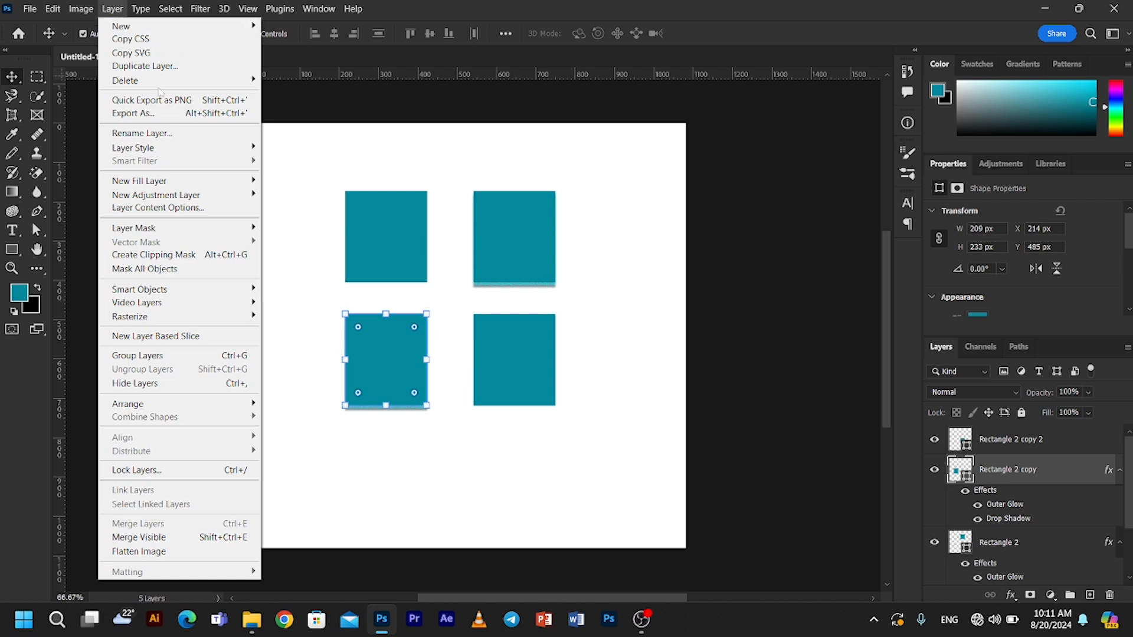
mouse_move(248, 80)
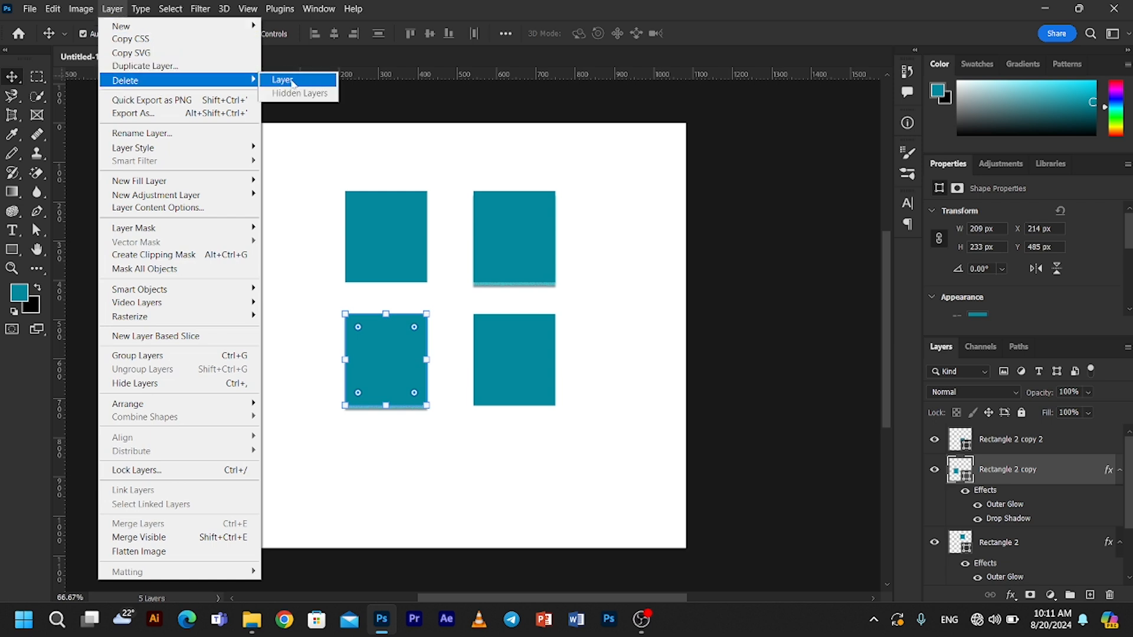
click(293, 82)
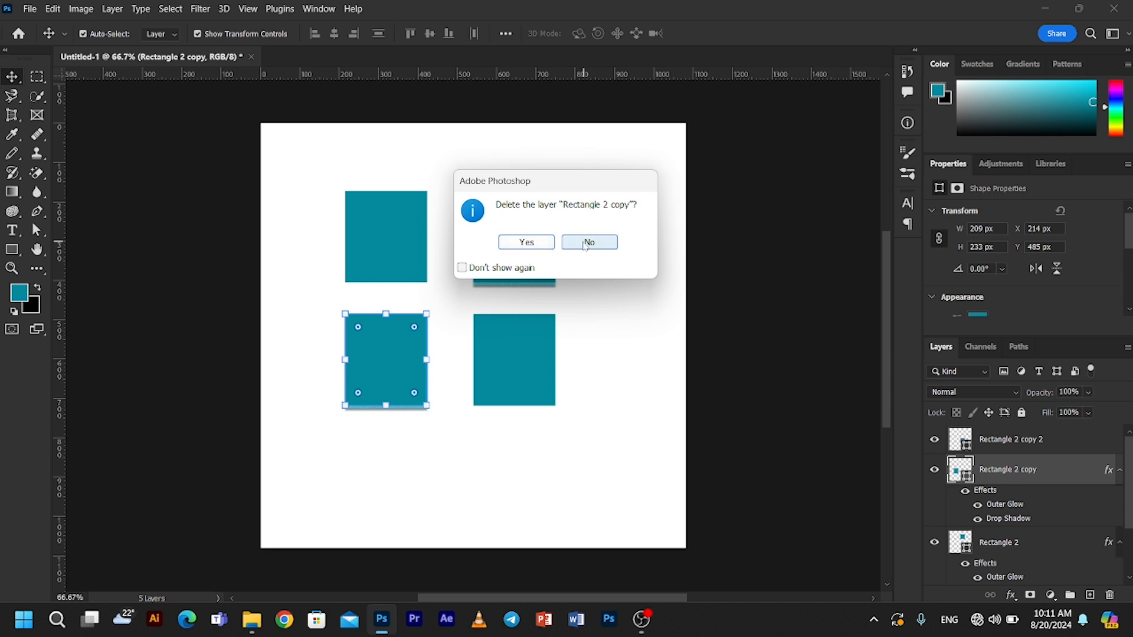
click(543, 247)
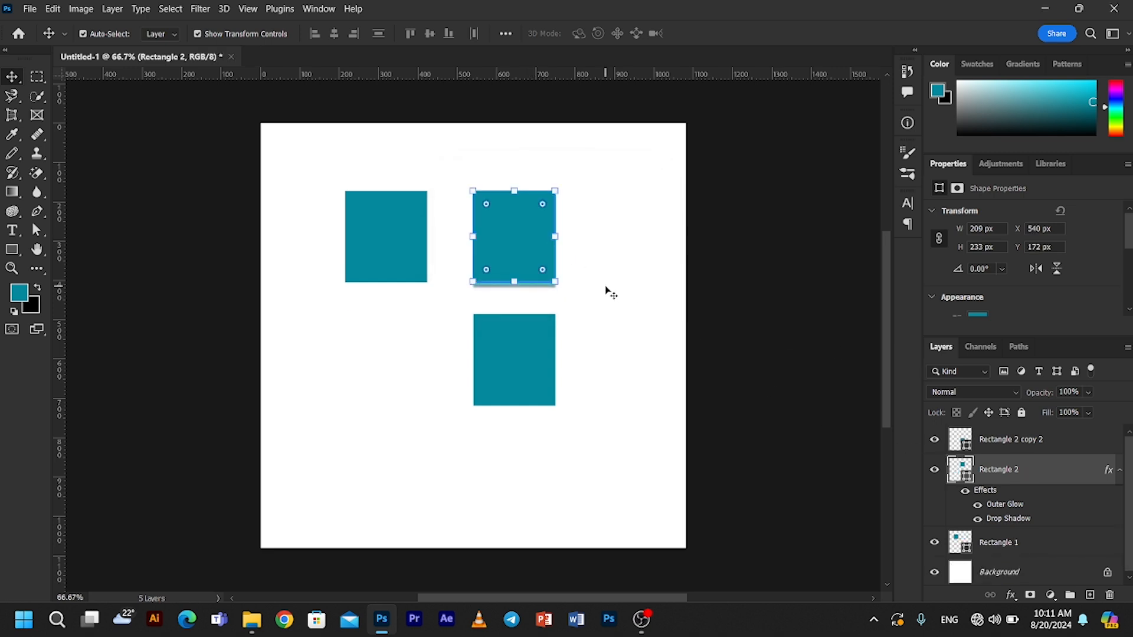
key(ctrl+z)
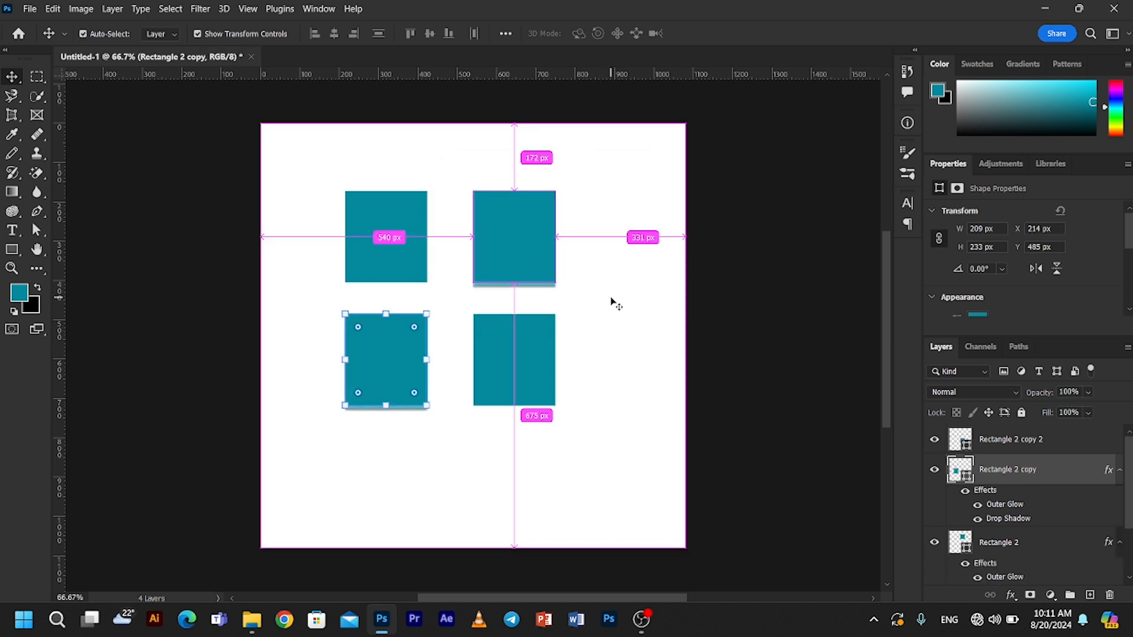
click(611, 303)
Clear the layer selection, hide the Rectangle 2 copy layer, and show it again
click(1012, 473)
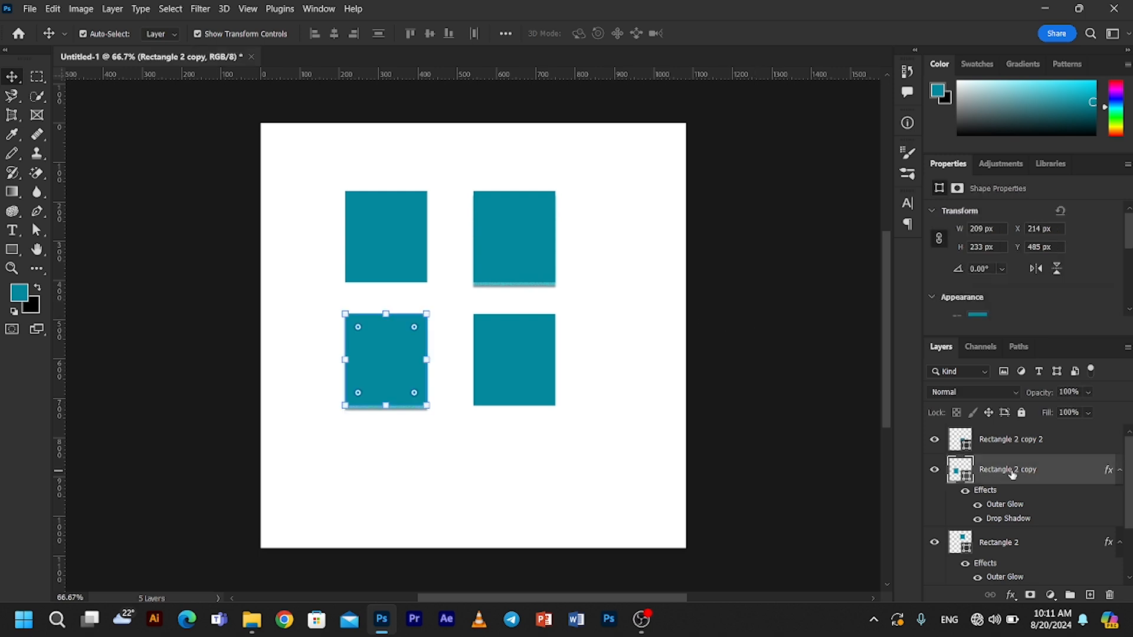
click(768, 399)
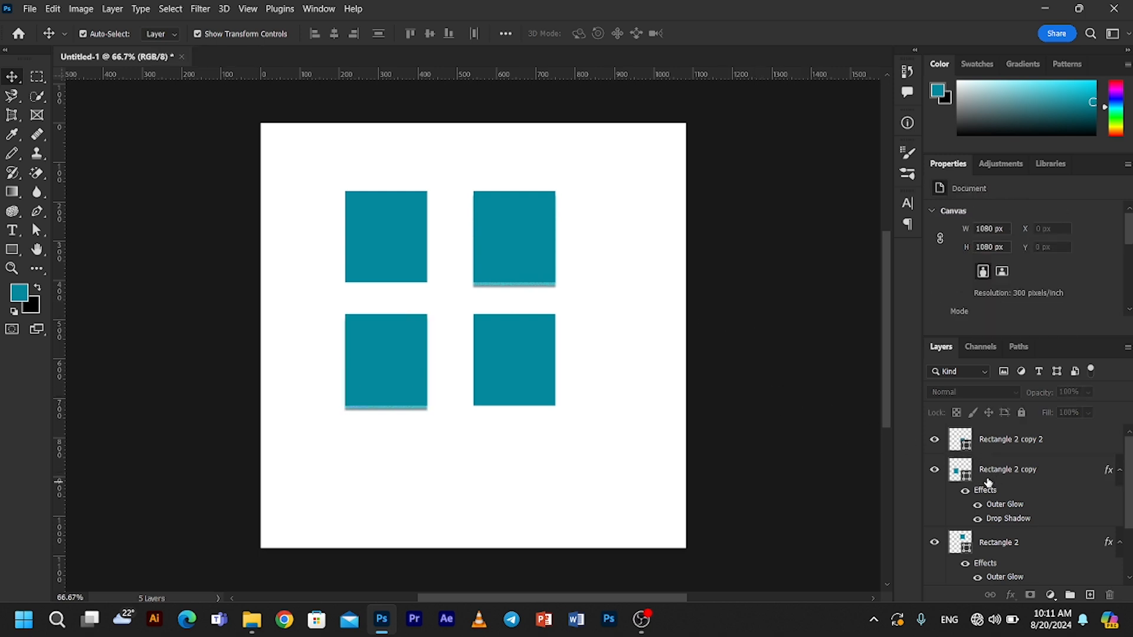
click(936, 471)
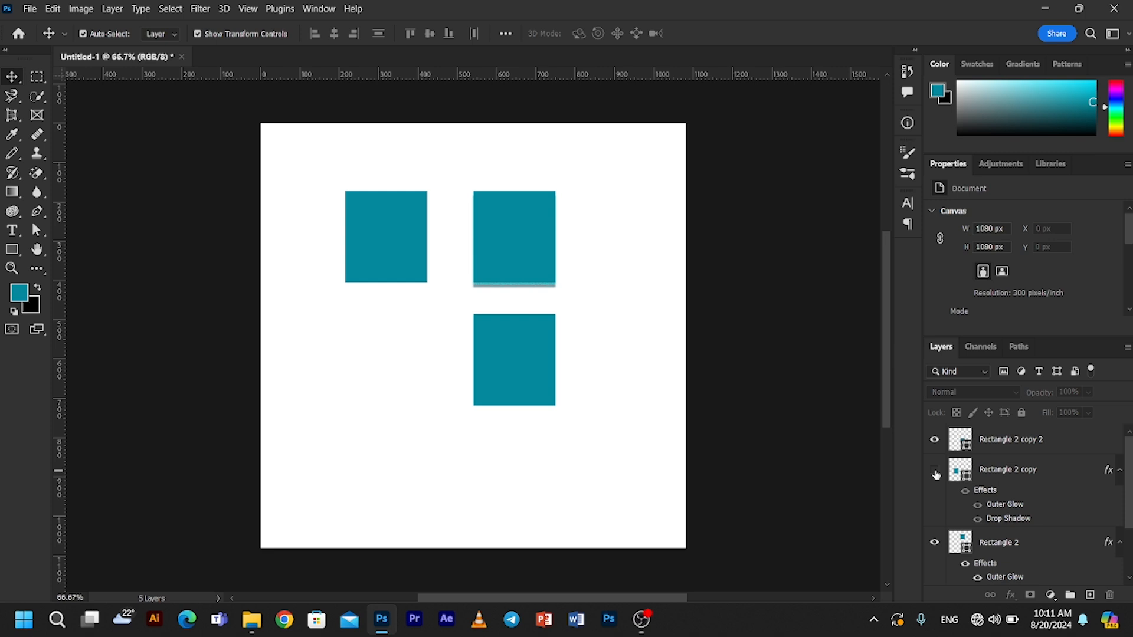
click(936, 472)
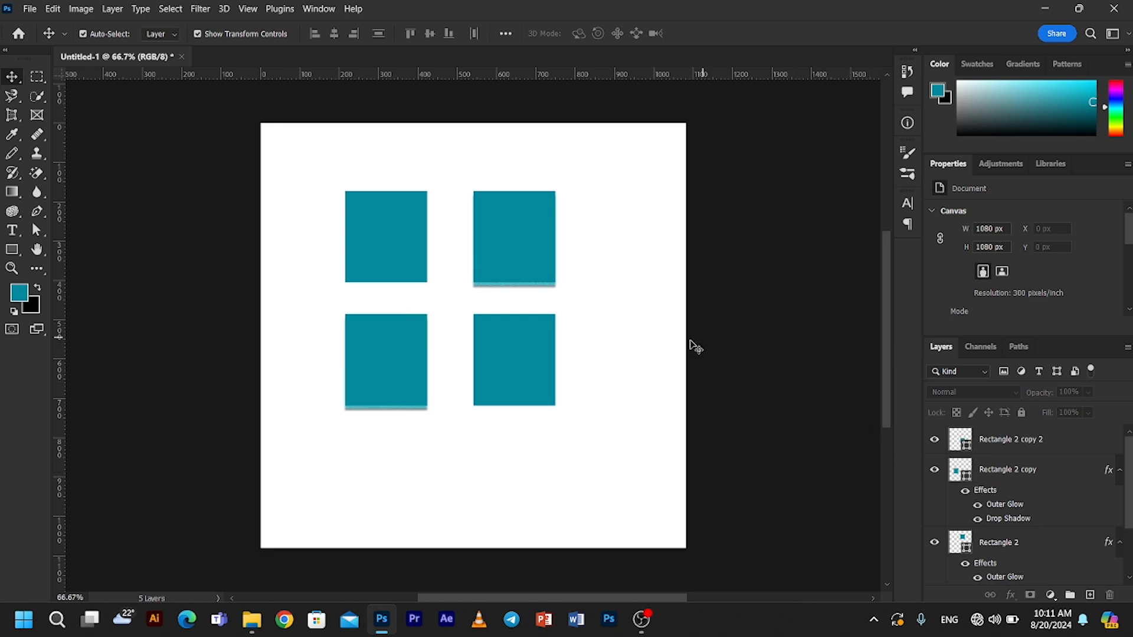